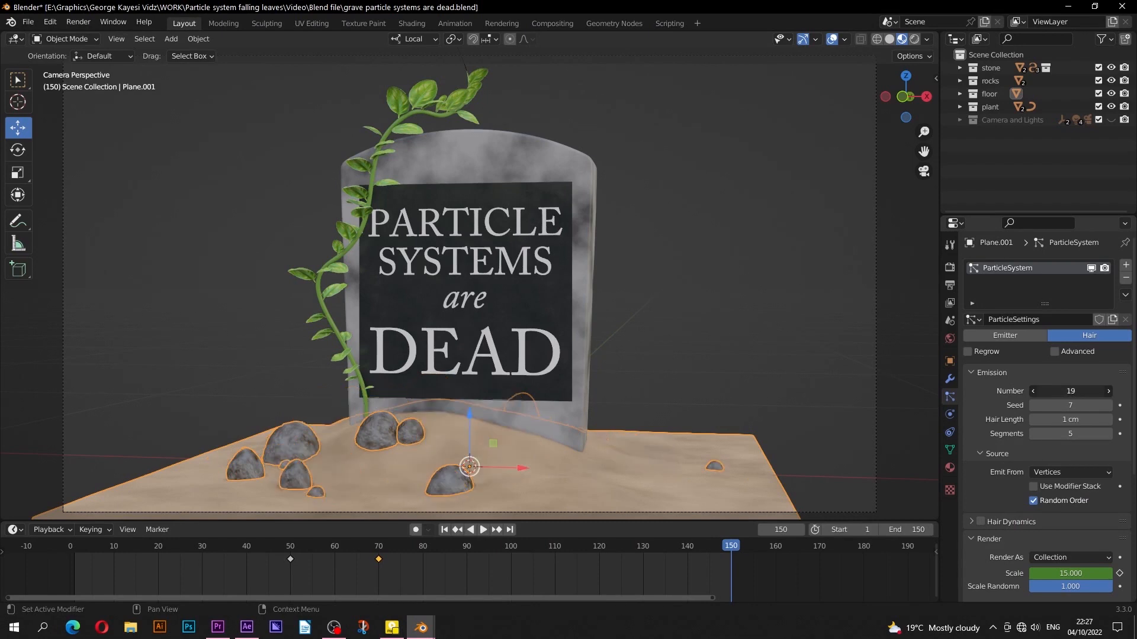
{"action": "scroll", "coordinate": [1021, 429], "scroll_direction": "down", "scroll_amount": 2}
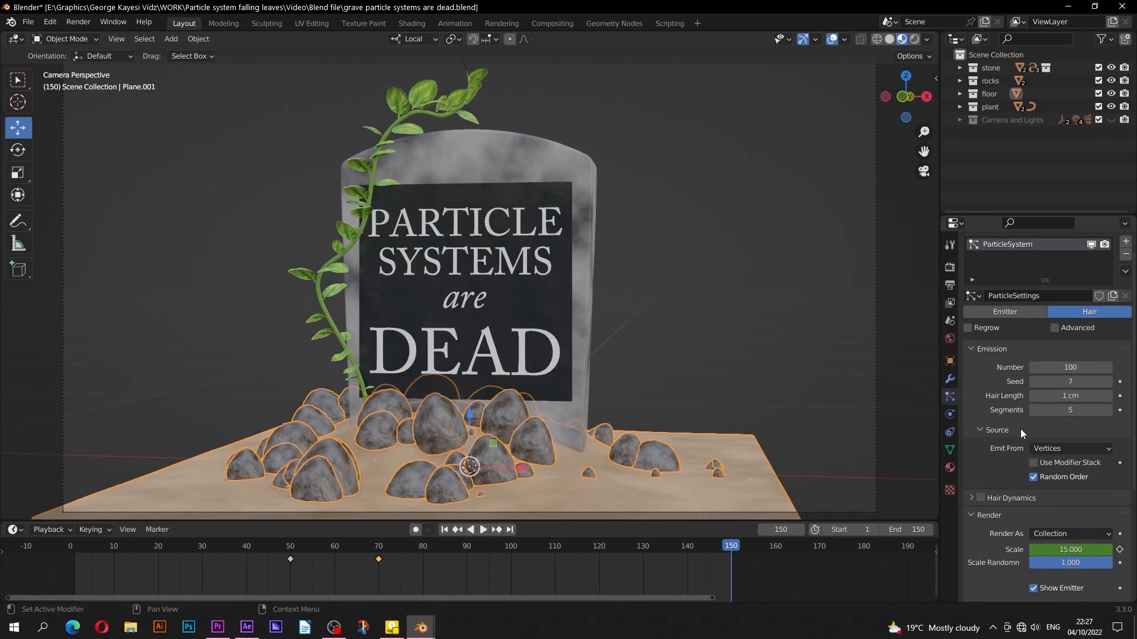
{"action": "scroll", "coordinate": [1007, 448], "scroll_direction": "down", "scroll_amount": 6}
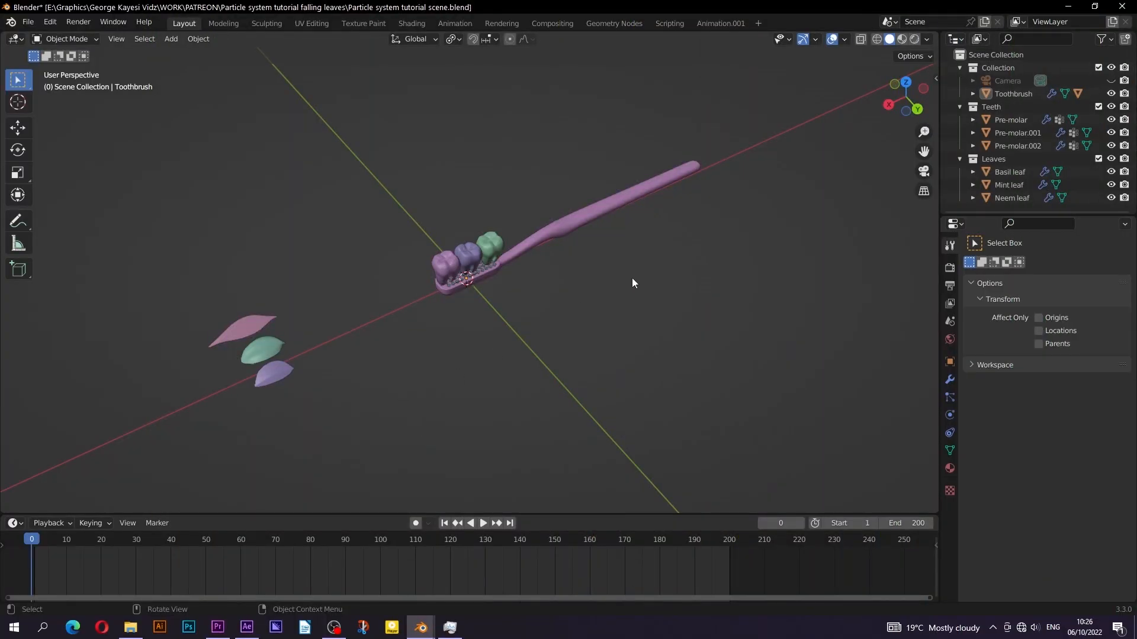
- Examine the leaves and the toothbrush's teeth and bristles up close in Material Preview shading
{"action": "left_click", "coordinate": [902, 40]}
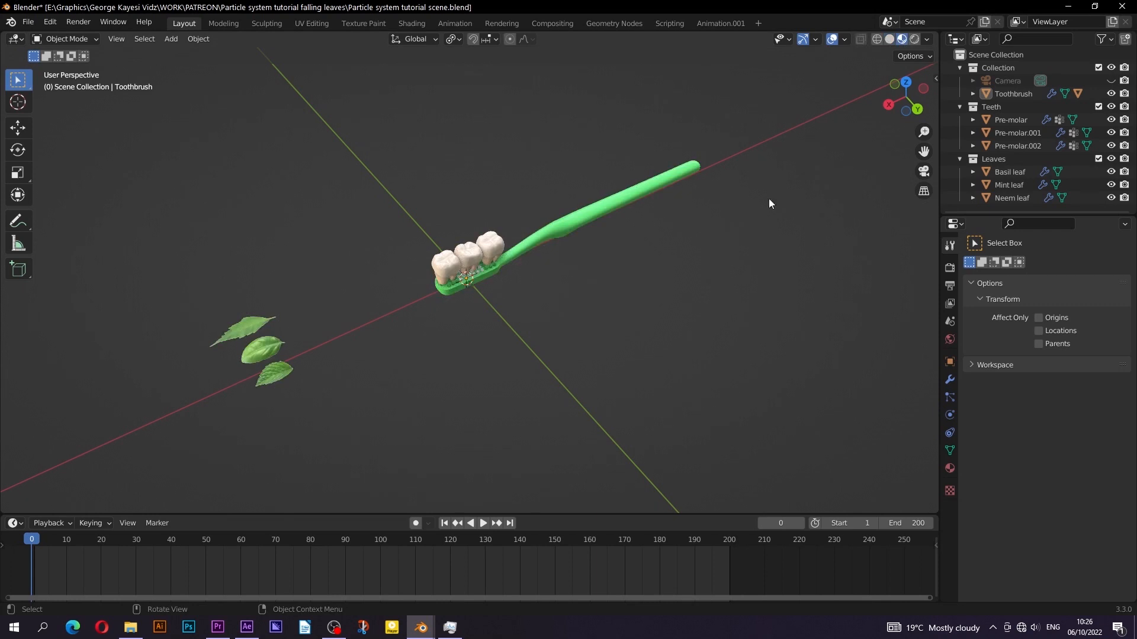
{"action": "left_click_drag", "start_coordinate": [170, 278], "coordinate": [358, 439]}
{"action": "scroll", "coordinate": [467, 293], "scroll_direction": "up", "scroll_amount": 8}
{"action": "middle_click_drag", "start_coordinate": [447, 308], "coordinate": [648, 289]}
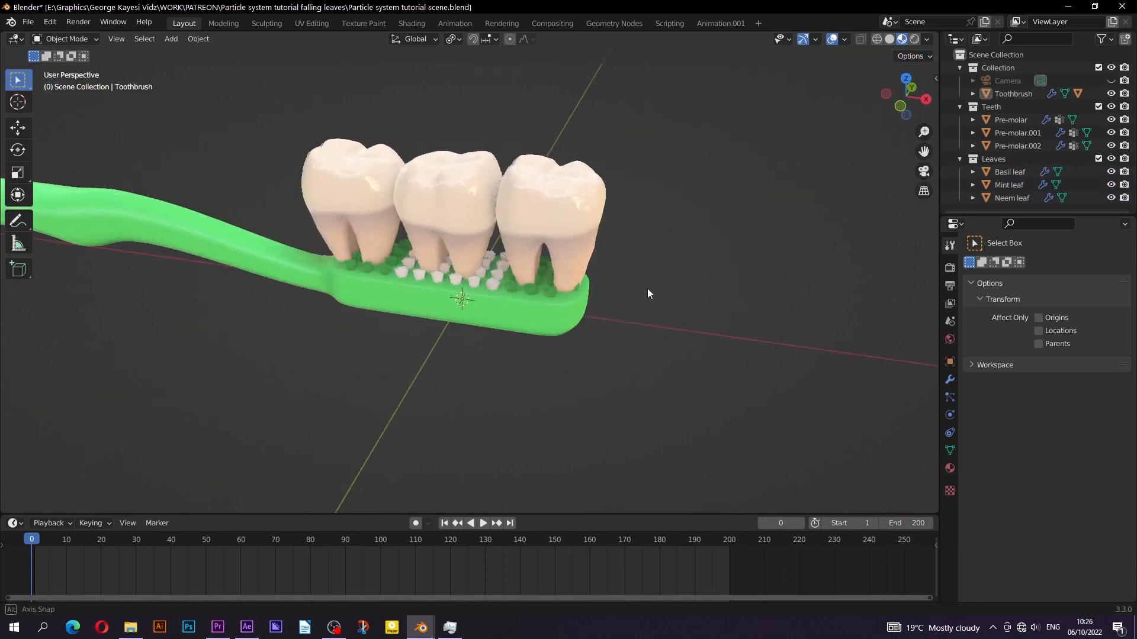
{"action": "scroll", "coordinate": [533, 312], "scroll_direction": "up", "scroll_amount": 8}
{"action": "scroll", "coordinate": [515, 380], "scroll_direction": "down", "scroll_amount": 3}
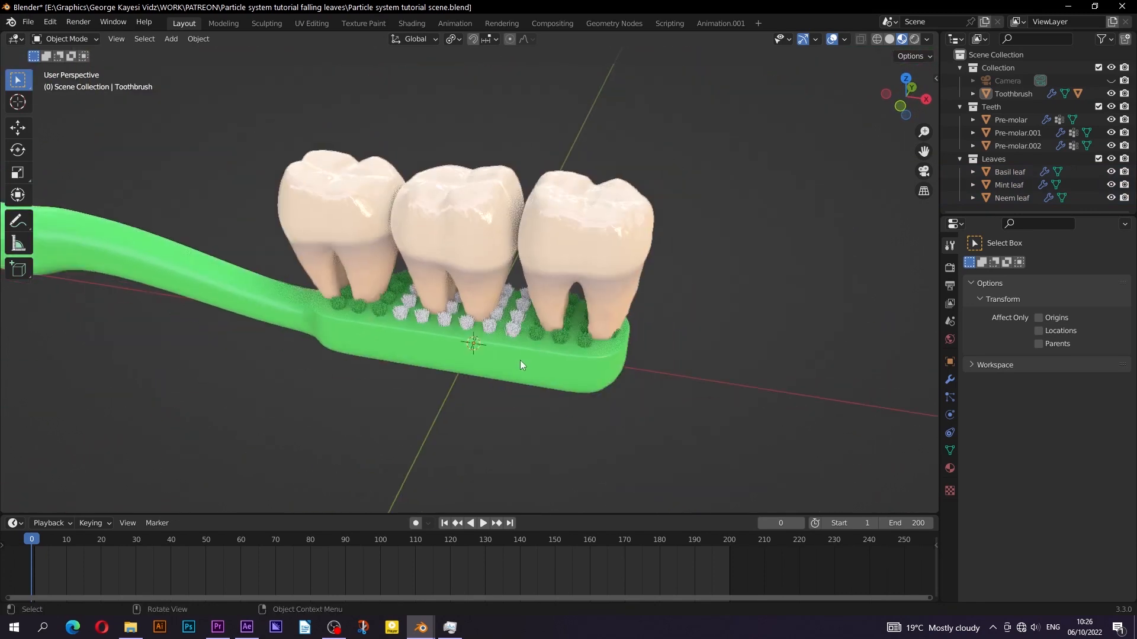
{"action": "mouse_move", "coordinate": [509, 367]}
{"action": "middle_mouse_down"}
{"action": "mouse_move", "coordinate": [470, 377]}
{"action": "mouse_move", "coordinate": [476, 348]}
{"action": "middle_mouse_up"}
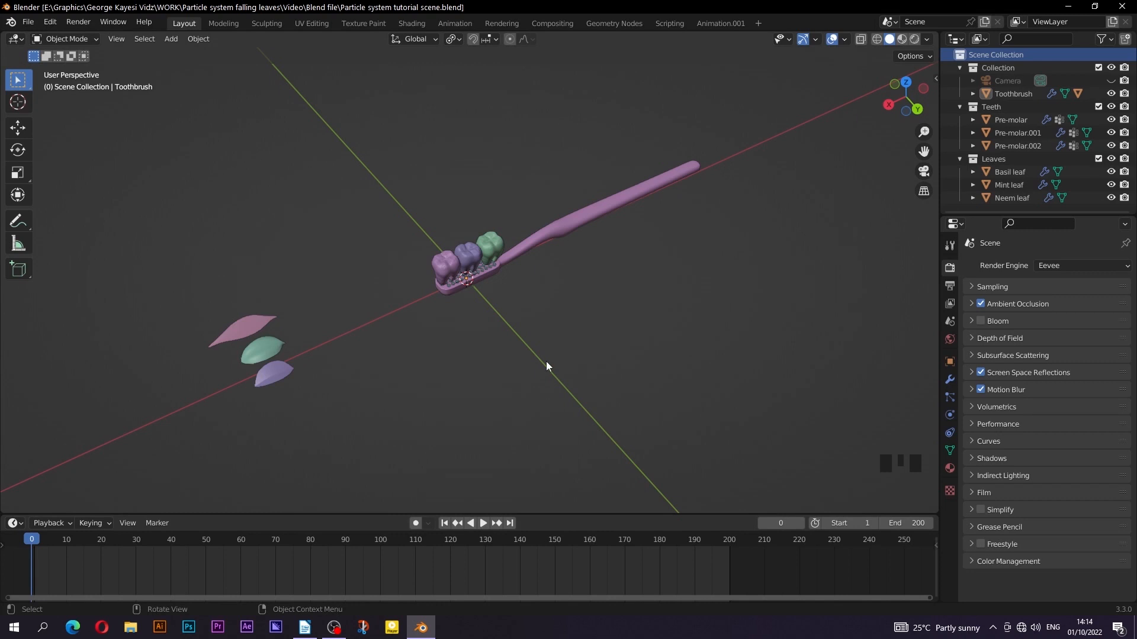
- Add a cylinder mesh at the world origin with 10 vertices
{"action": "left_click", "coordinate": [173, 39]}
{"action": "mouse_move", "coordinate": [241, 55]}
{"action": "left_click", "coordinate": [300, 122]}
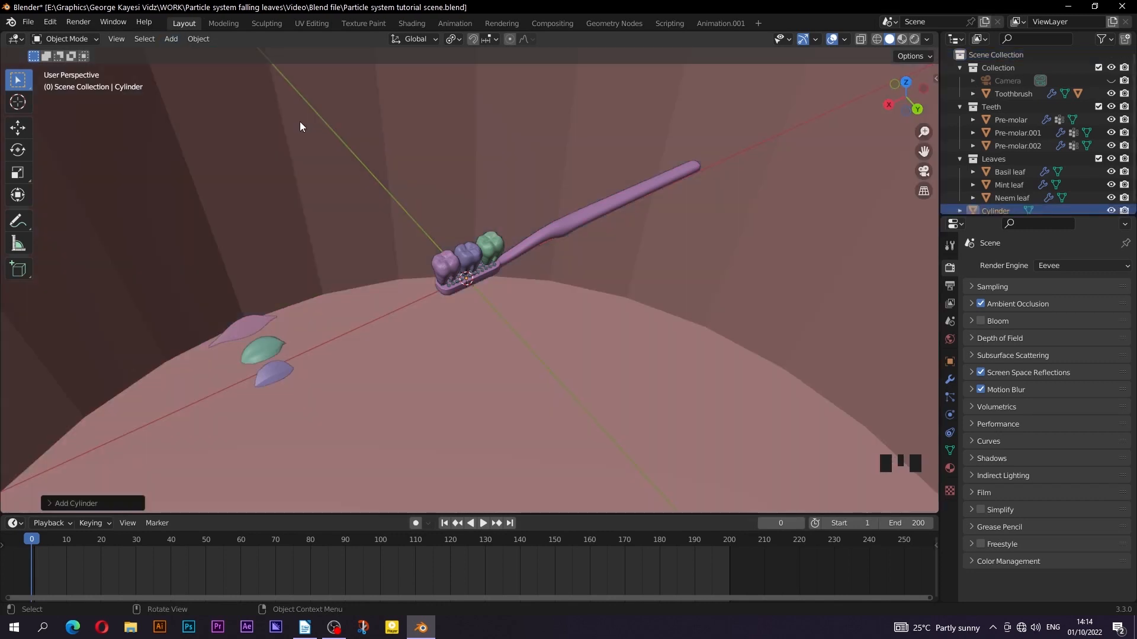
{"action": "left_click", "coordinate": [64, 503]}
{"action": "left_click", "coordinate": [163, 349]}
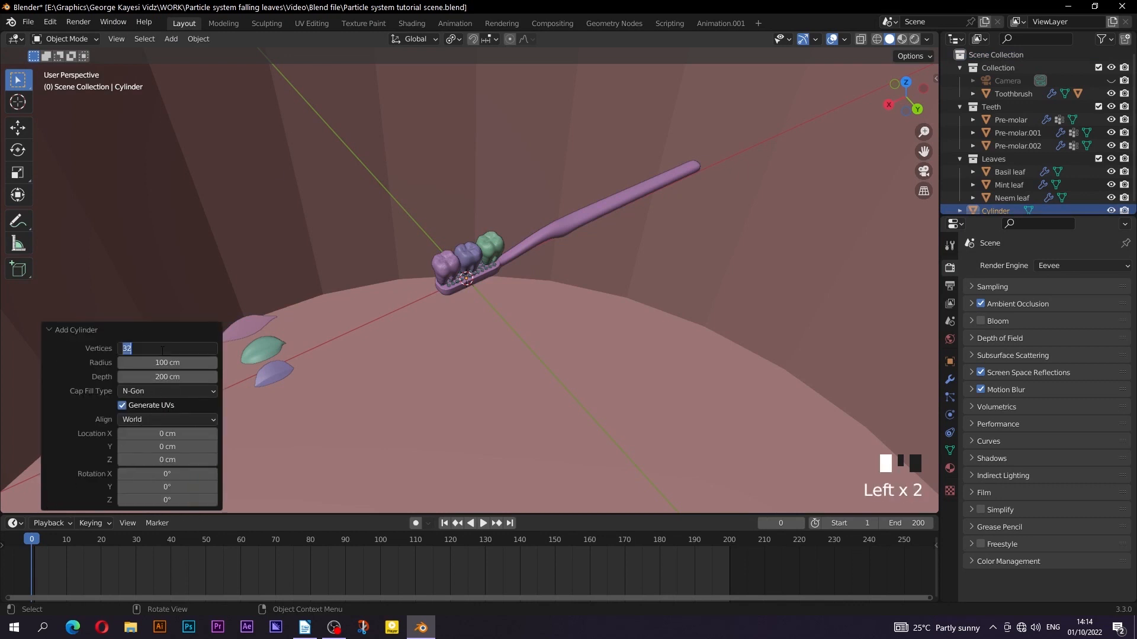
{"action": "type", "text": "10"}
{"action": "key", "text": "Return"}
- Set the new cylinder's radius to 0.5 cm and its depth to 3 cm
{"action": "left_click", "coordinate": [162, 362]}
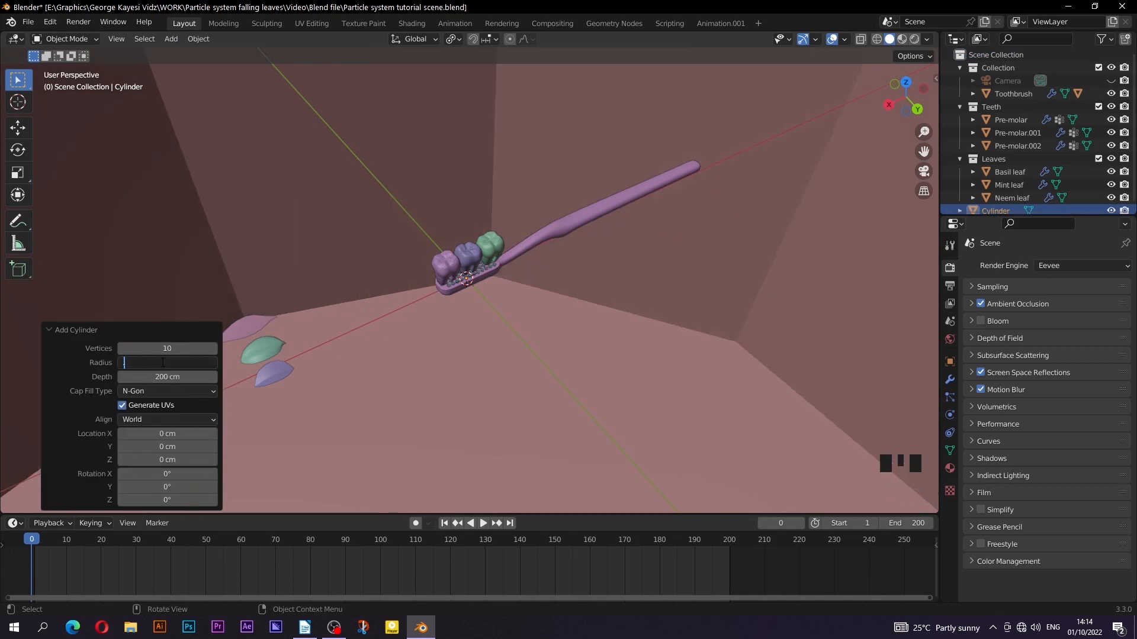
{"action": "type", "text": "0.5"}
{"action": "key", "text": "Return"}
{"action": "left_click", "coordinate": [163, 376]}
{"action": "type", "text": "3"}
{"action": "key", "text": "Return"}
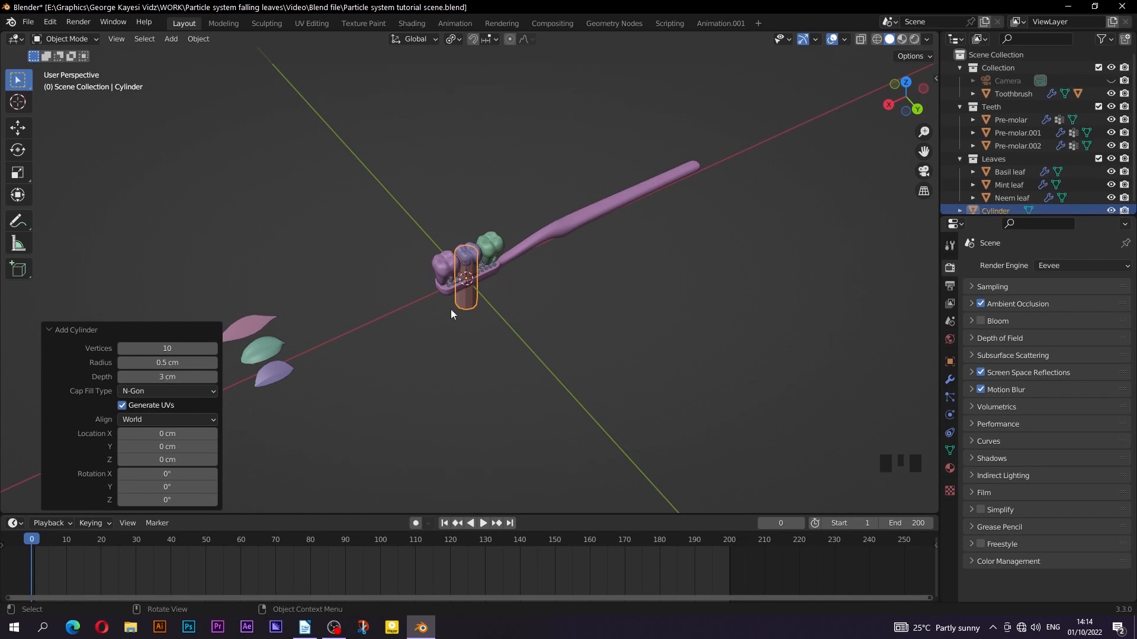
{"action": "left_click", "coordinate": [52, 329]}
- Rotate the cylinder 90° in the front view so it lies along the toothbrush head
{"action": "key", "text": "KP_1"}
{"action": "scroll", "coordinate": [467, 296], "scroll_direction": "up", "scroll_amount": 3}
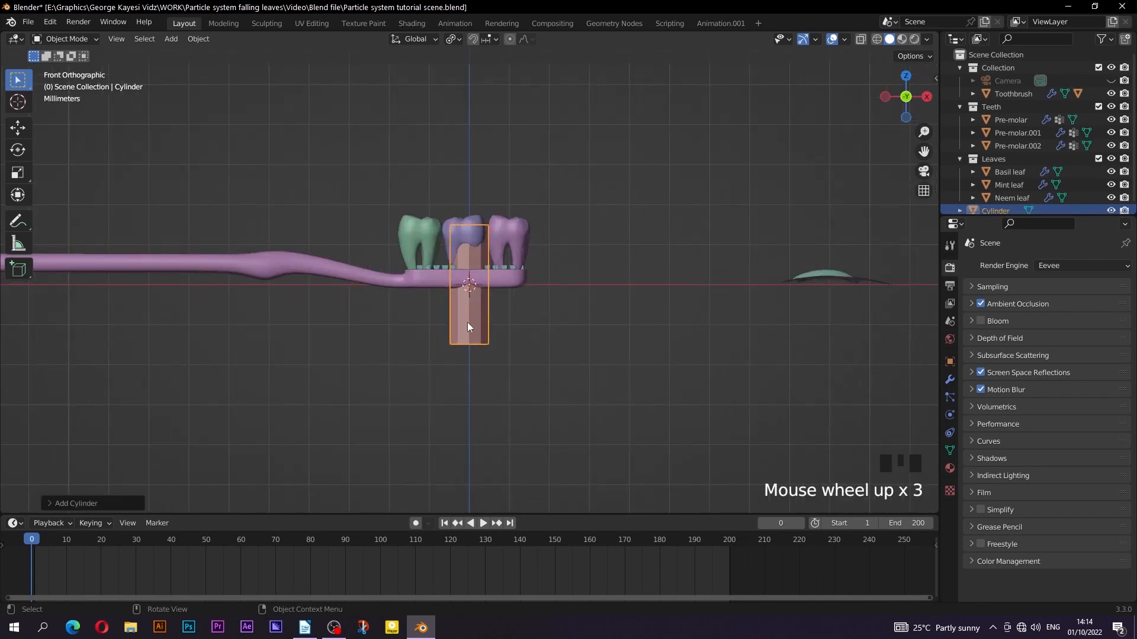
{"action": "left_click", "coordinate": [467, 322]}
{"action": "type", "text": "r90"}
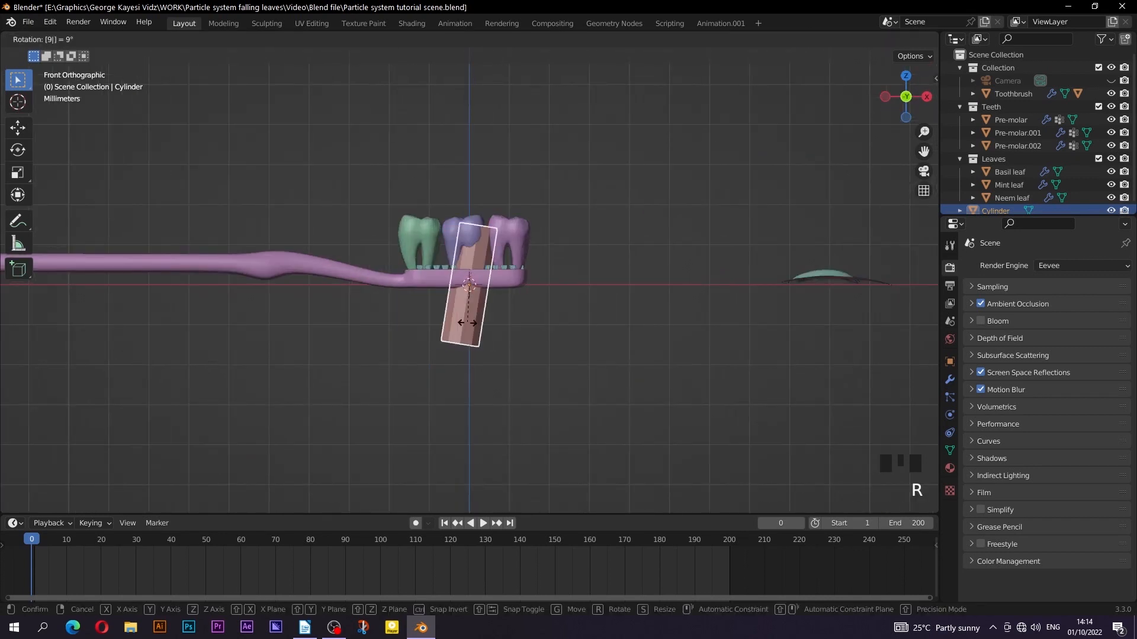
{"action": "left_click", "coordinate": [467, 323]}
- Move the cylinder up and slightly along X so it sits inside the three teeth
{"action": "left_click", "coordinate": [17, 128]}
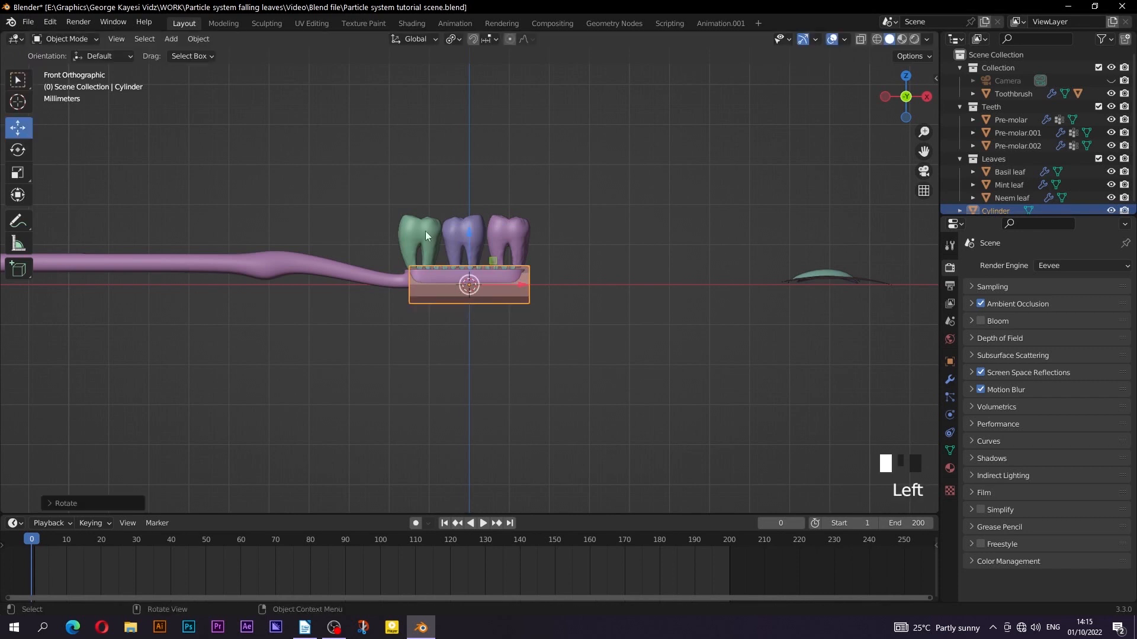
{"action": "left_click_drag", "start_coordinate": [468, 232], "coordinate": [457, 198]}
{"action": "left_click_drag", "start_coordinate": [520, 239], "coordinate": [510, 238]}
- Rename the cylinder "emitter" and add a particle system named "leaves" to it
{"action": "left_click_drag", "start_coordinate": [1001, 217], "coordinate": [1001, 260]}
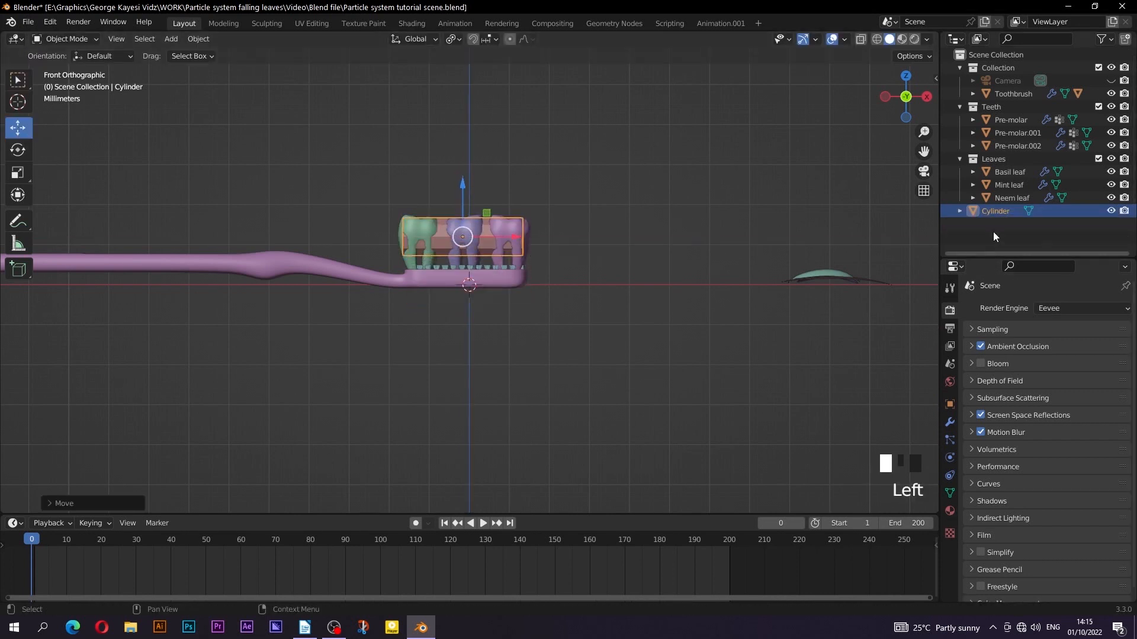
{"action": "double_click", "coordinate": [995, 211]}
{"action": "type", "text": "emitter"}
{"action": "key", "text": "Return"}
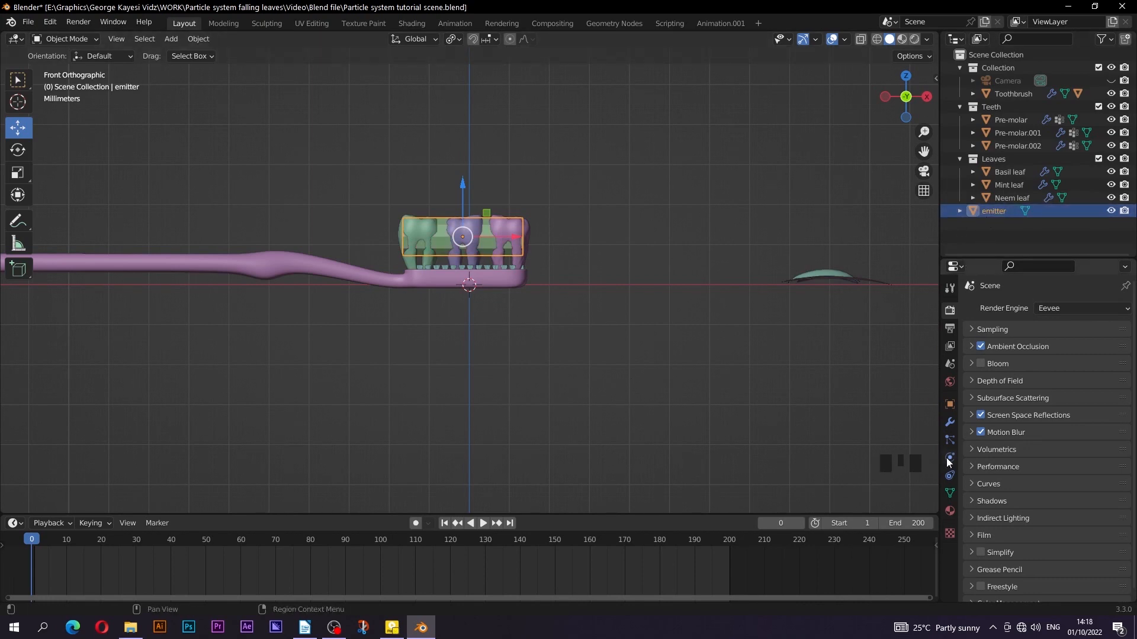
{"action": "left_click", "coordinate": [950, 440]}
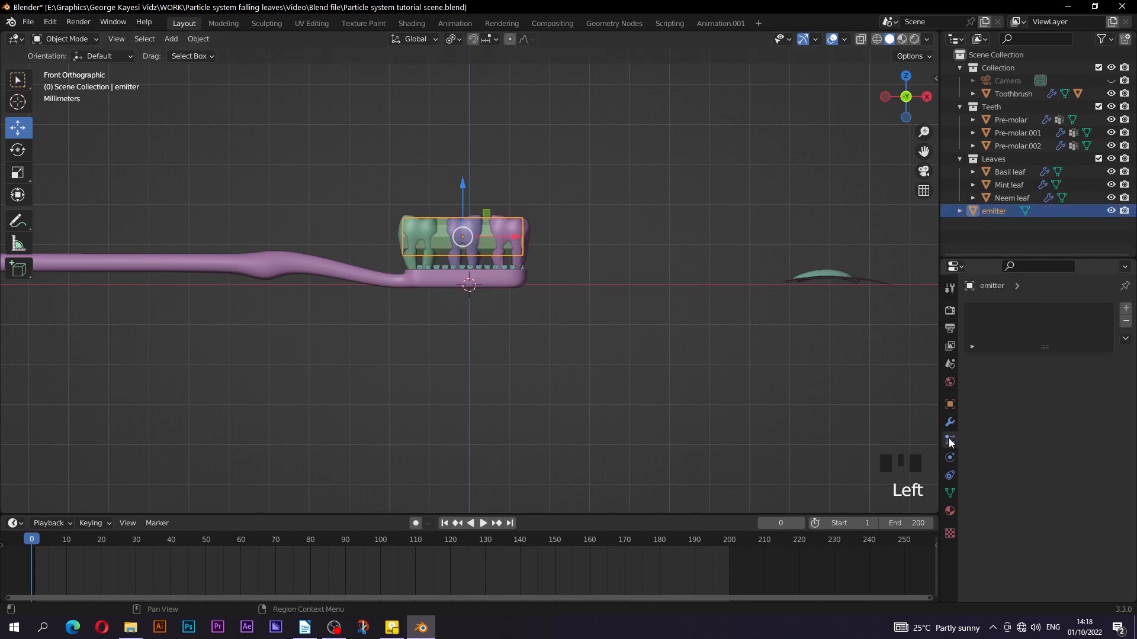
{"action": "left_click", "coordinate": [1126, 309]}
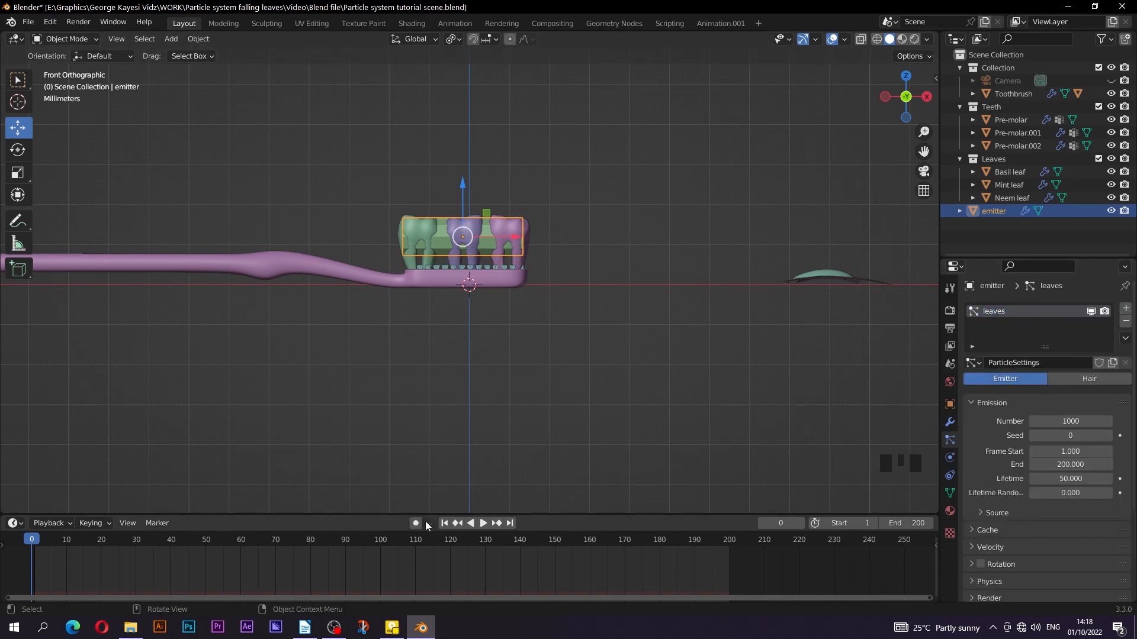
- Play the animation to examine the particles falling from the emitter, and return to frame 1
{"action": "left_click", "coordinate": [483, 523]}
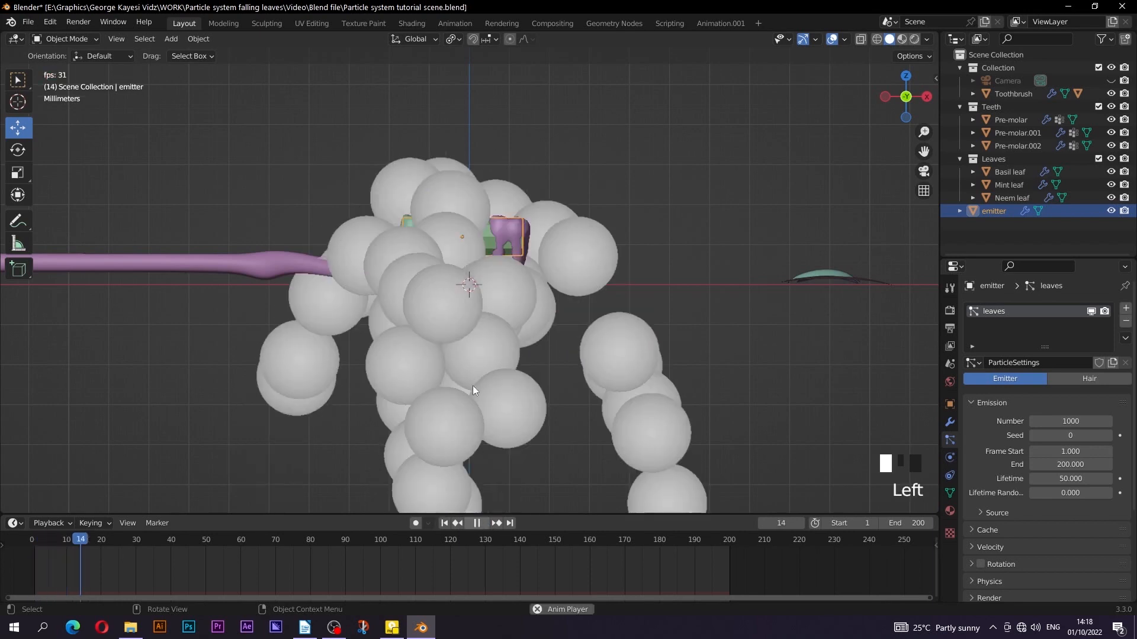
{"action": "scroll", "coordinate": [503, 231], "scroll_direction": "down", "scroll_amount": 2}
{"action": "scroll", "coordinate": [504, 234], "scroll_direction": "down", "scroll_amount": 4}
{"action": "middle_click_drag", "start_coordinate": [511, 229], "coordinate": [488, 287]}
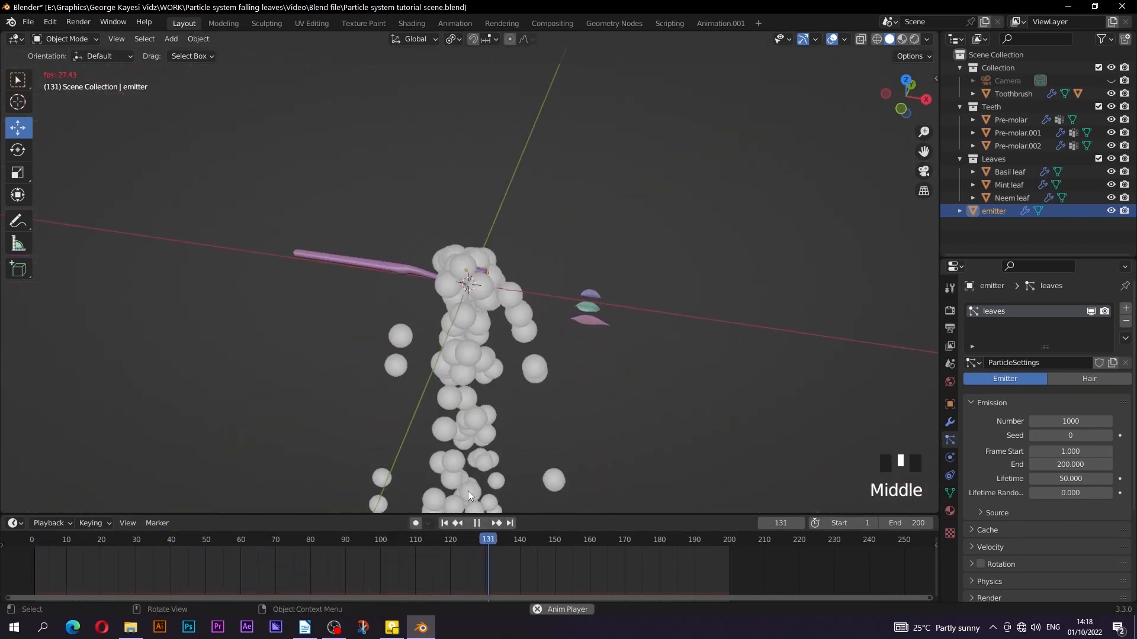
{"action": "left_click", "coordinate": [477, 528]}
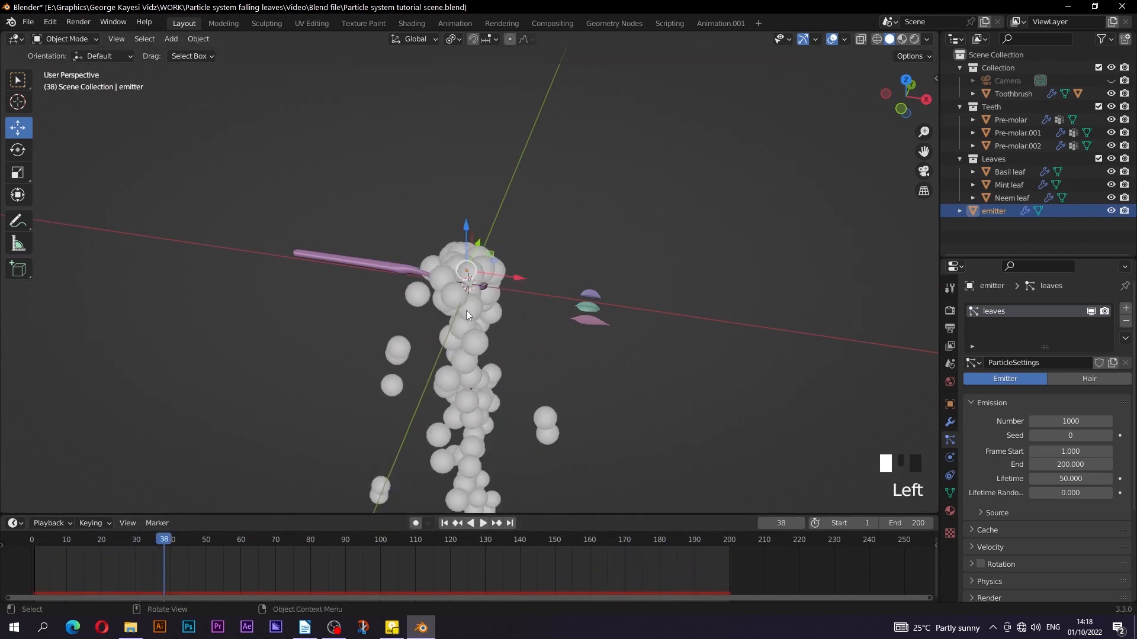
{"action": "left_click", "coordinate": [444, 523]}
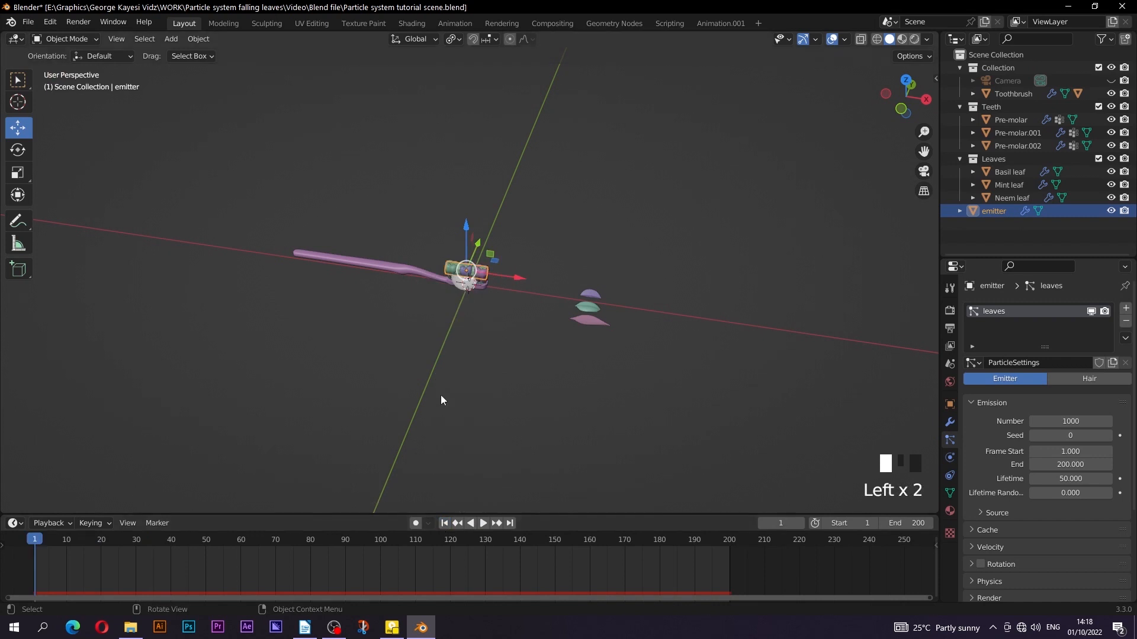
- Set the leaves particle number to 500, preview the emission, and return to frame 0
{"action": "scroll", "coordinate": [442, 398], "scroll_direction": "up", "scroll_amount": 5}
{"action": "left_click", "coordinate": [1062, 422]}
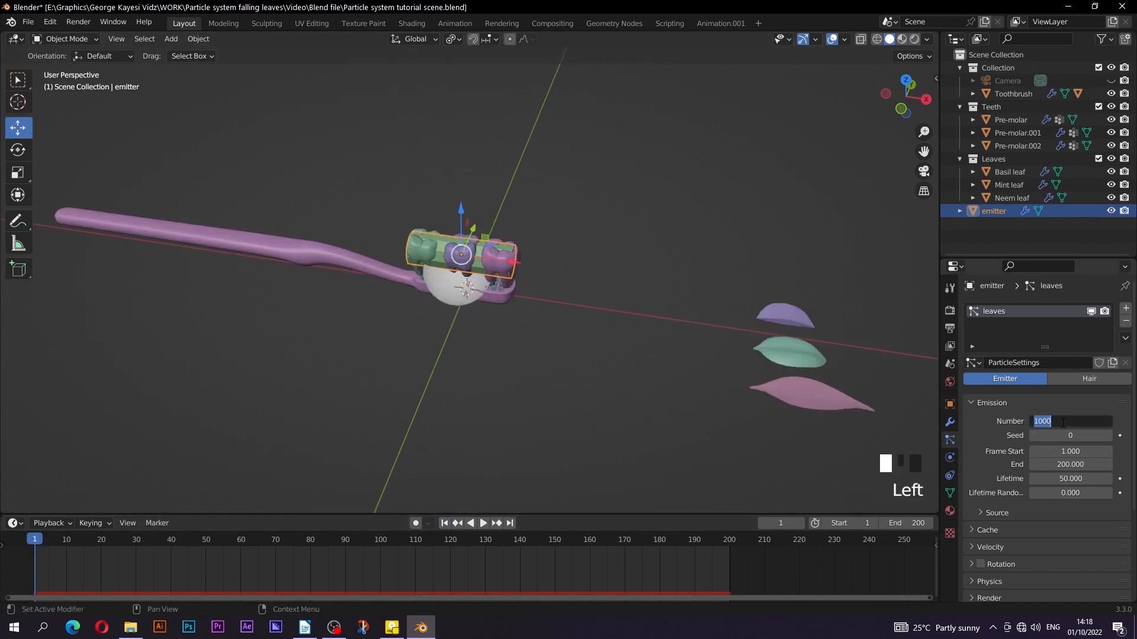
{"action": "key", "text": "Return"}
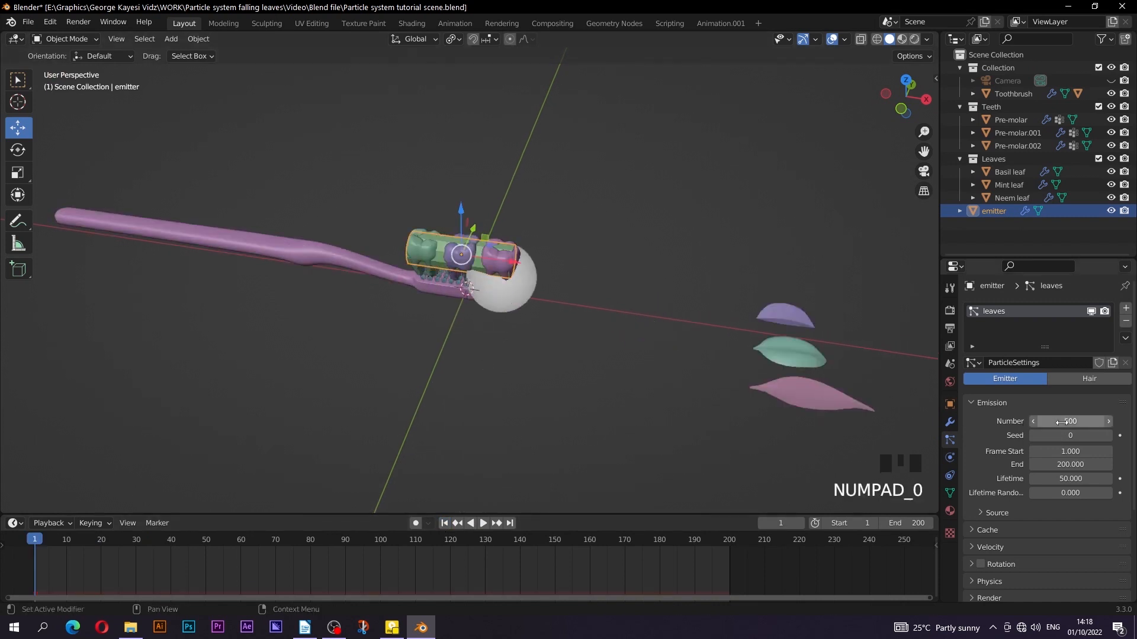
{"action": "left_click", "coordinate": [483, 524]}
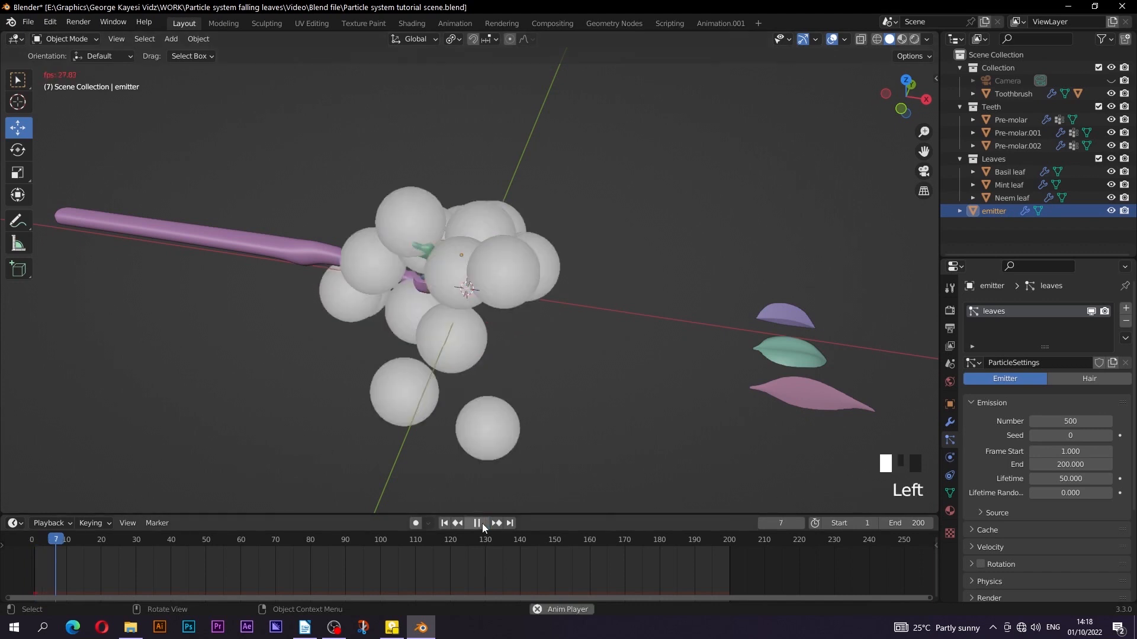
{"action": "left_click", "coordinate": [479, 524]}
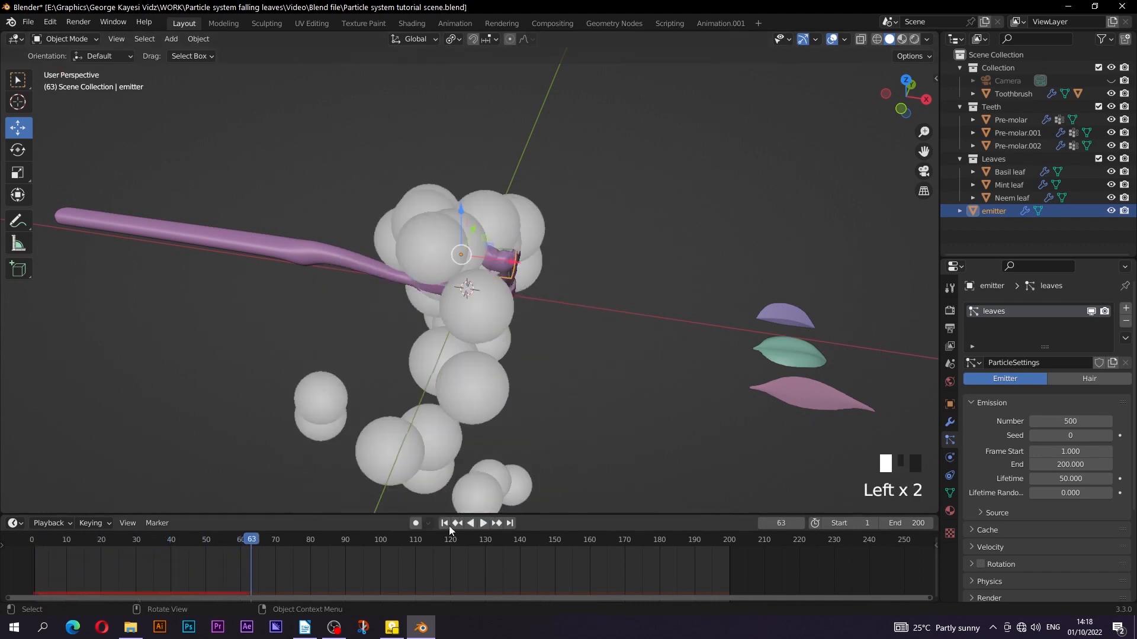
{"action": "left_click_drag", "start_coordinate": [231, 536], "coordinate": [23, 537]}
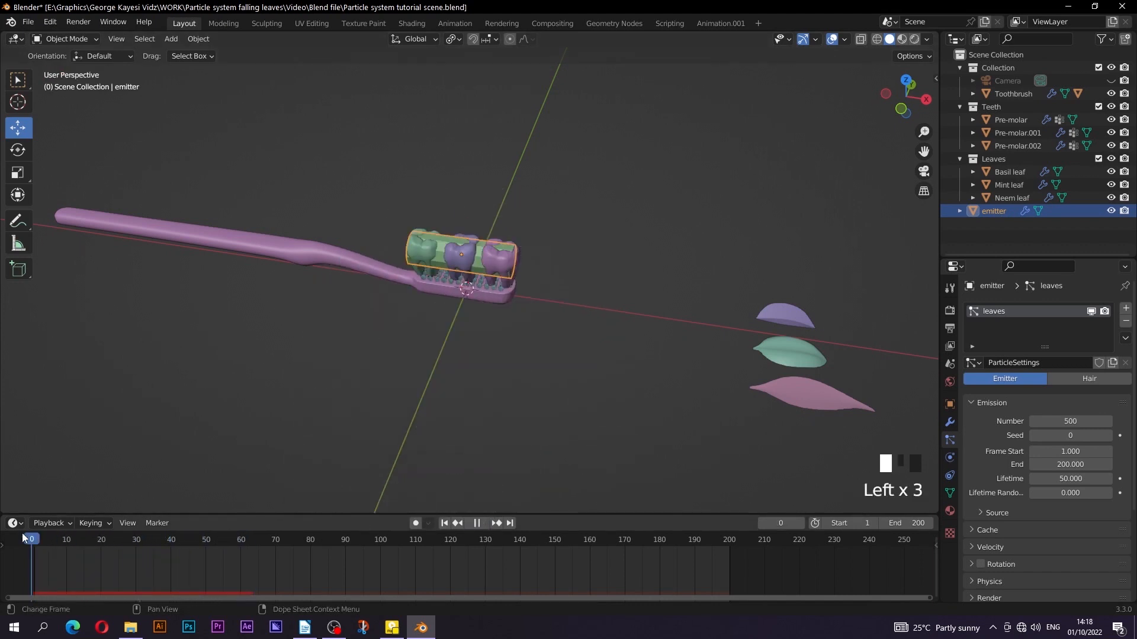
- Set the leaves particle emission's start frame to 20
{"action": "scroll", "coordinate": [984, 453], "scroll_direction": "down", "scroll_amount": 6}
{"action": "scroll", "coordinate": [984, 454], "scroll_direction": "up", "scroll_amount": 2}
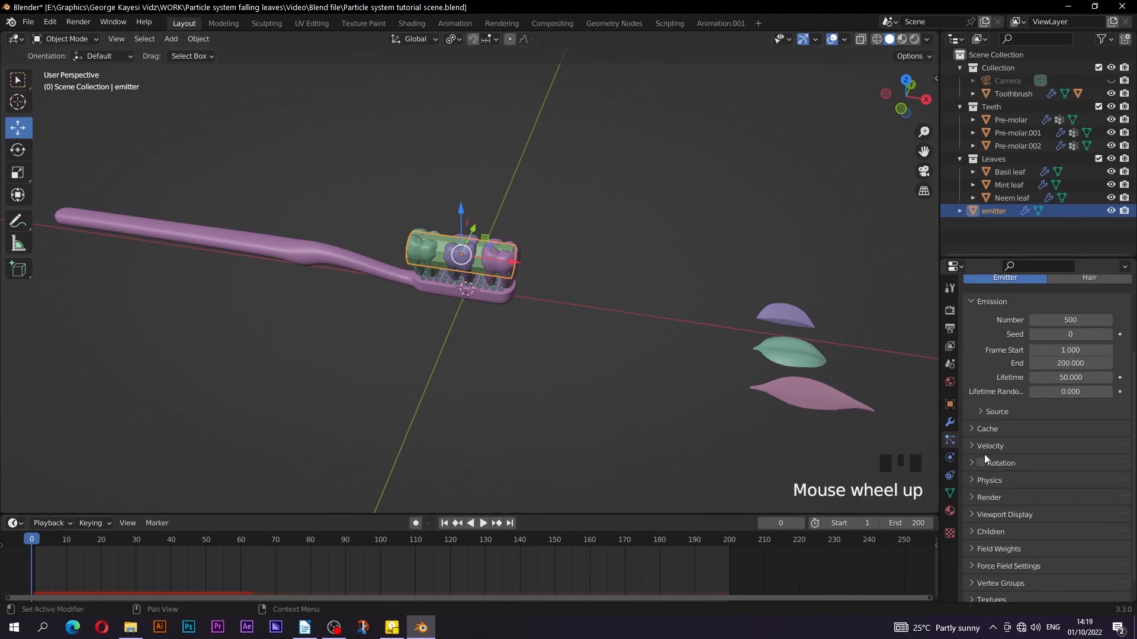
{"action": "left_click", "coordinate": [1061, 353]}
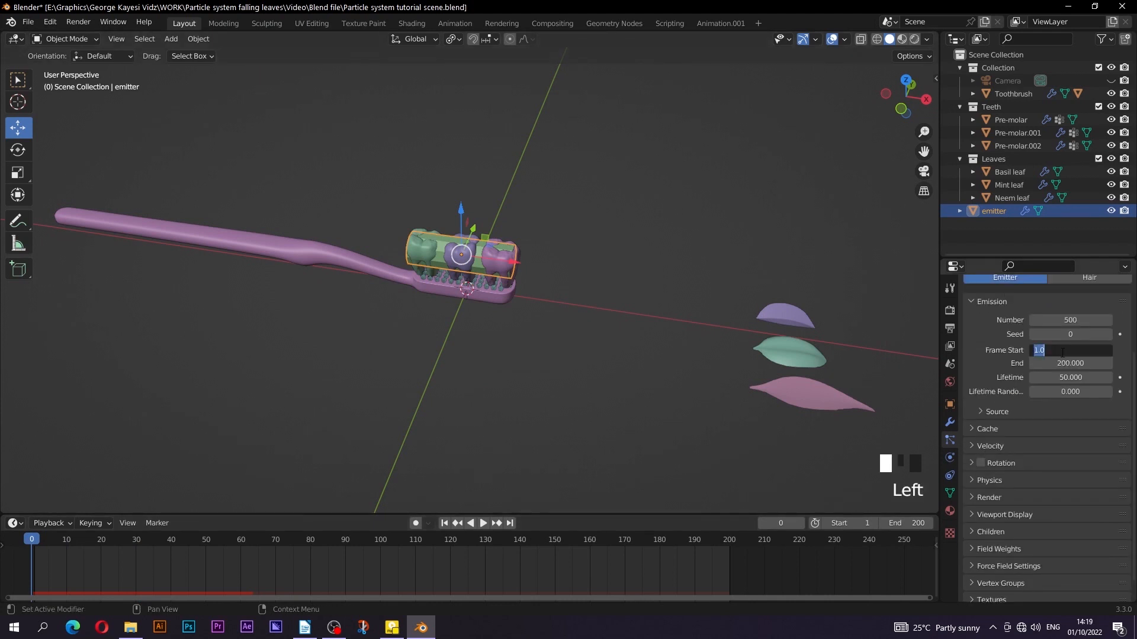
{"action": "type", "text": "20"}
{"action": "key", "text": "Return"}
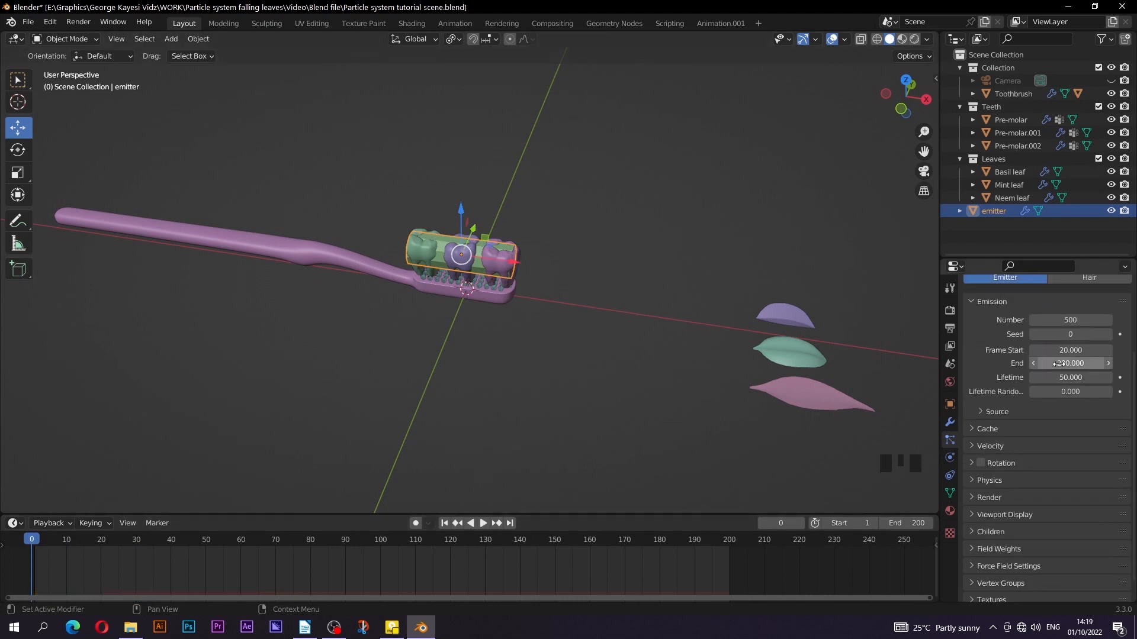
- Play the animation twice to check when the particles start emitting, and return to frame 1
{"action": "left_click", "coordinate": [484, 523]}
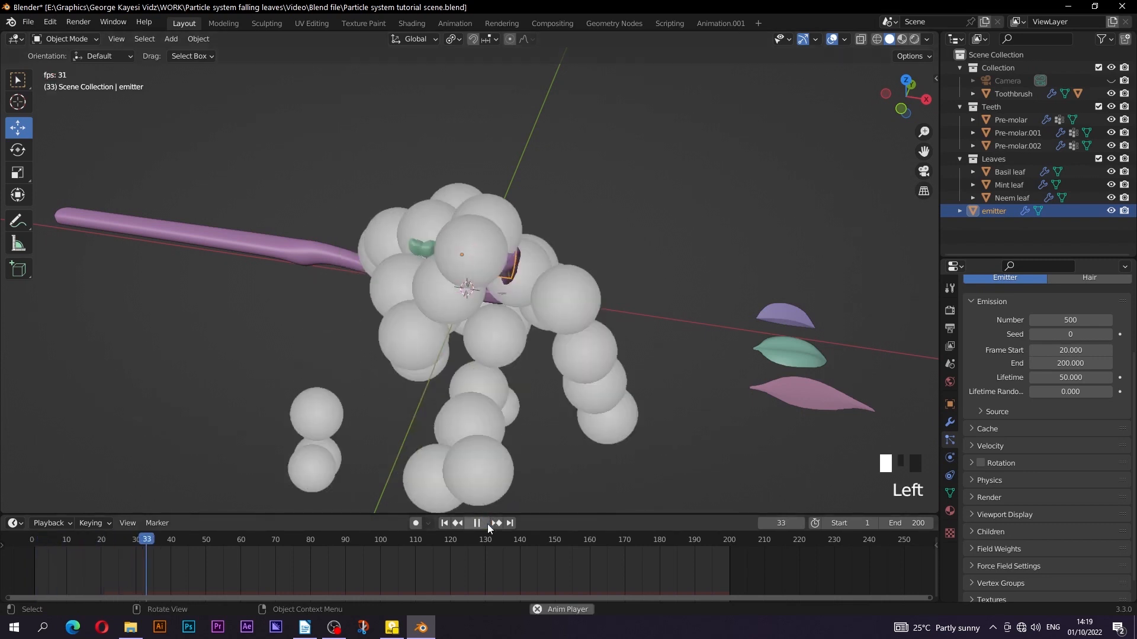
{"action": "left_click", "coordinate": [477, 524]}
{"action": "left_click", "coordinate": [444, 523]}
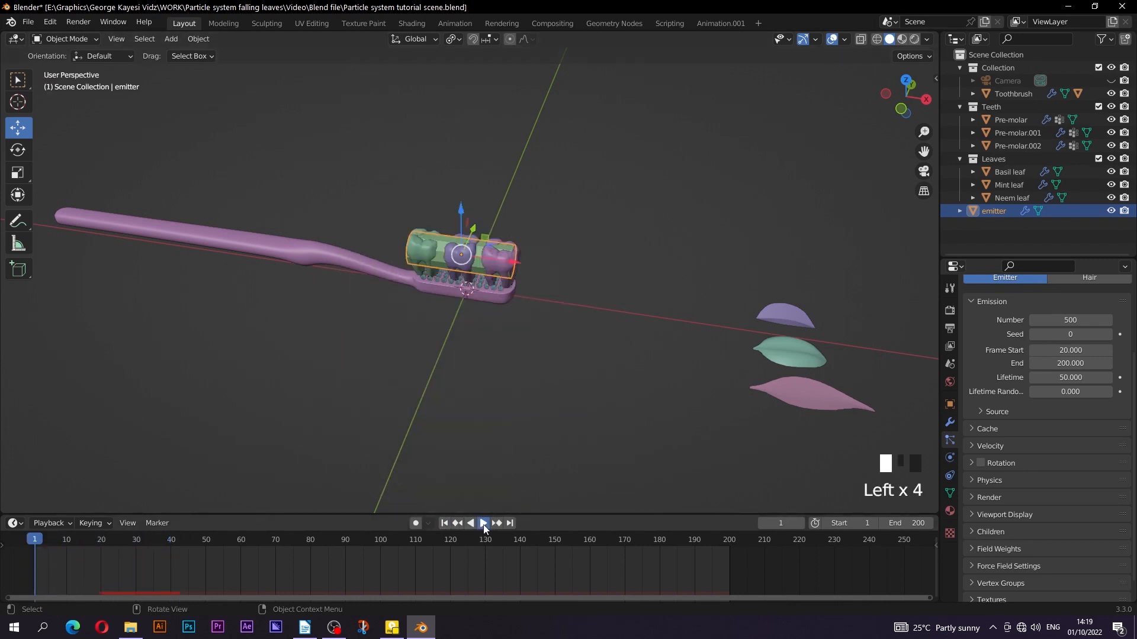
{"action": "left_click", "coordinate": [482, 523]}
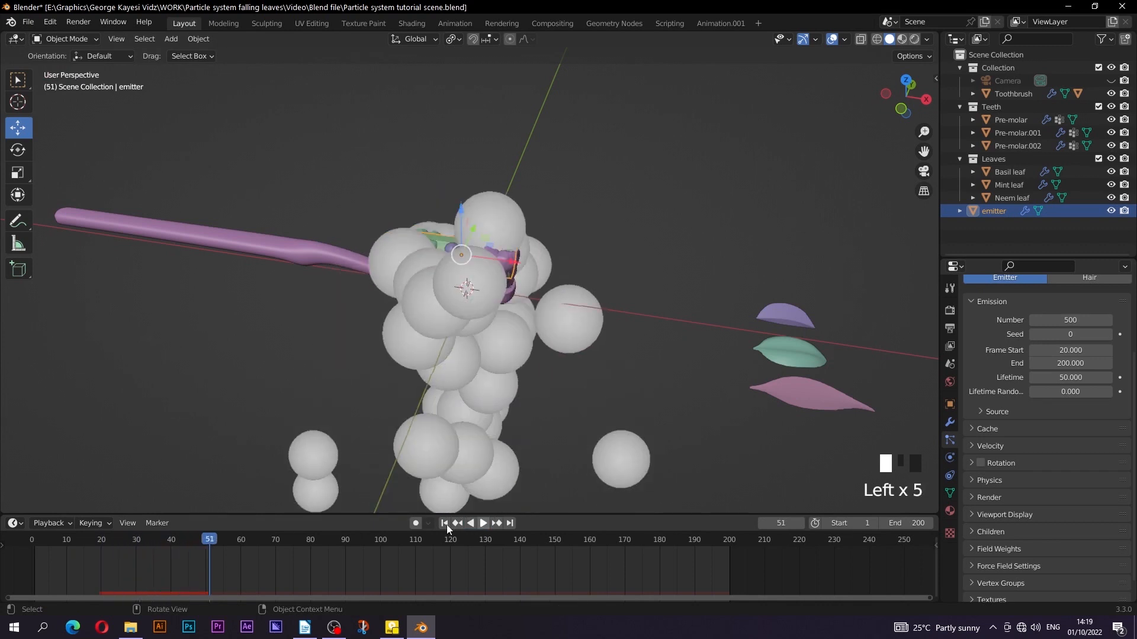
{"action": "left_click", "coordinate": [445, 524]}
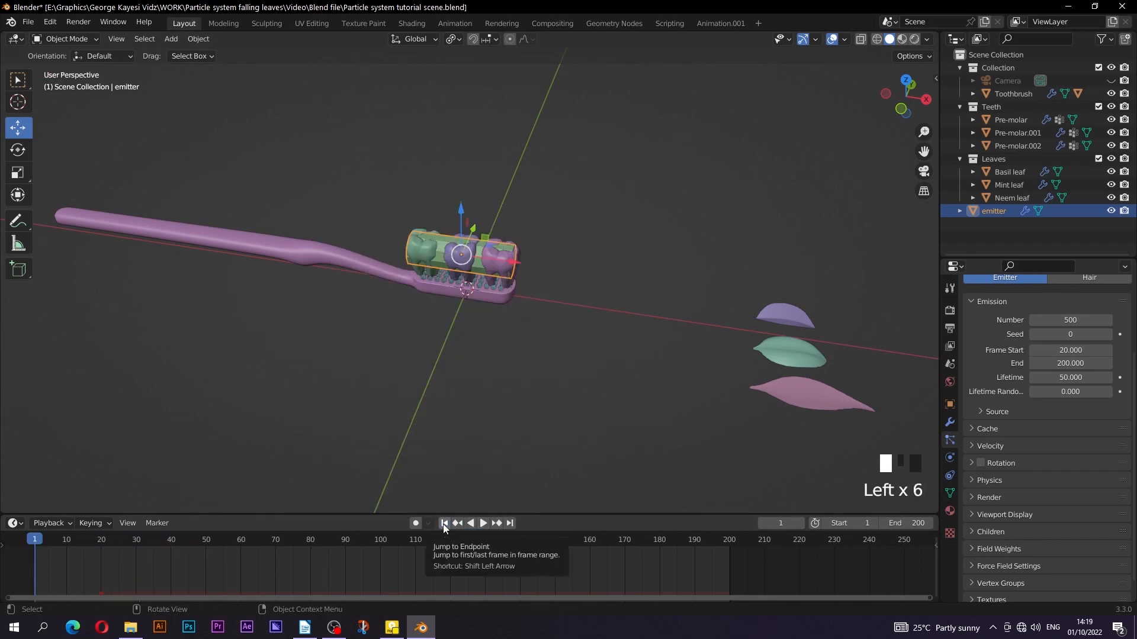
- Render the emitter's particles as a collection, using the Leaves collection as the instance collection
{"action": "left_click", "coordinate": [971, 496]}
{"action": "scroll", "coordinate": [987, 502], "scroll_direction": "down", "scroll_amount": 4}
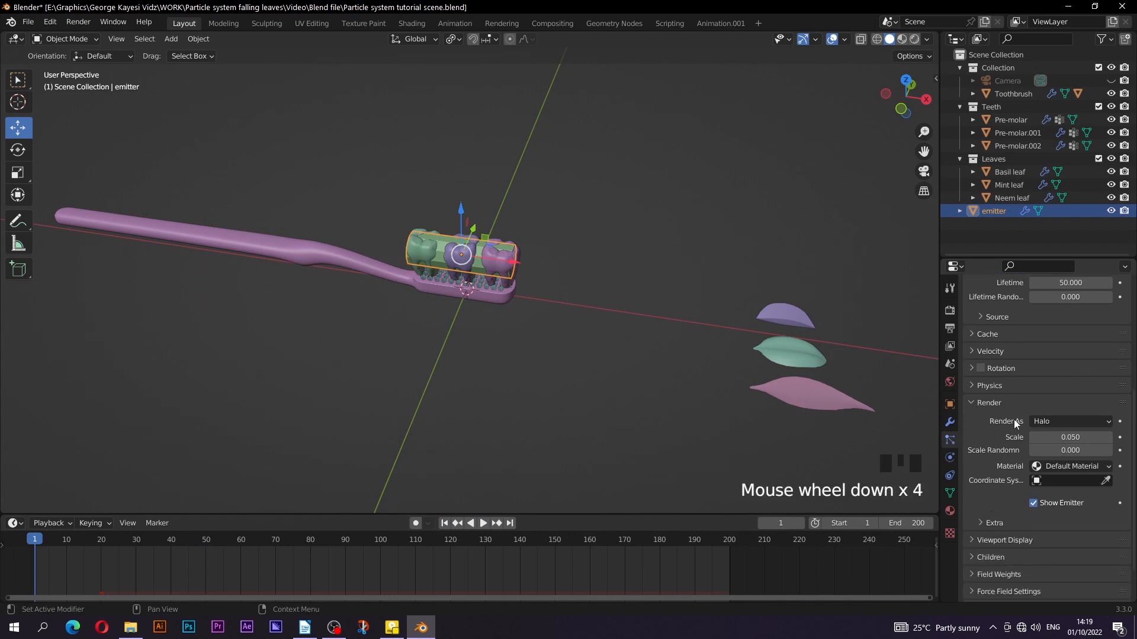
{"action": "left_click", "coordinate": [1070, 420]}
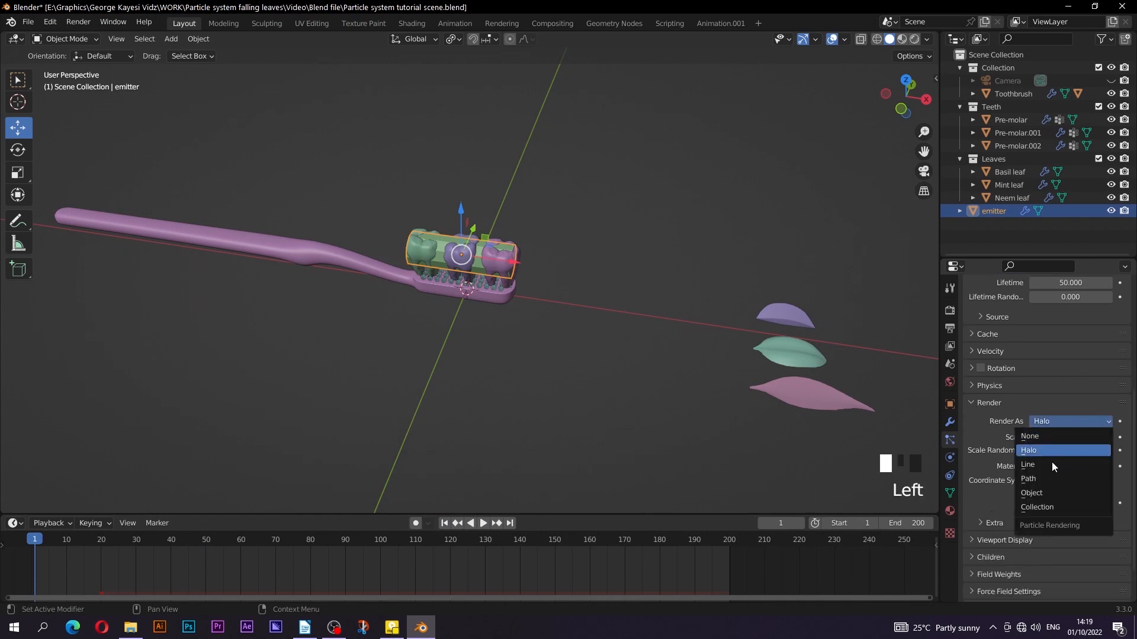
{"action": "left_click", "coordinate": [1041, 507]}
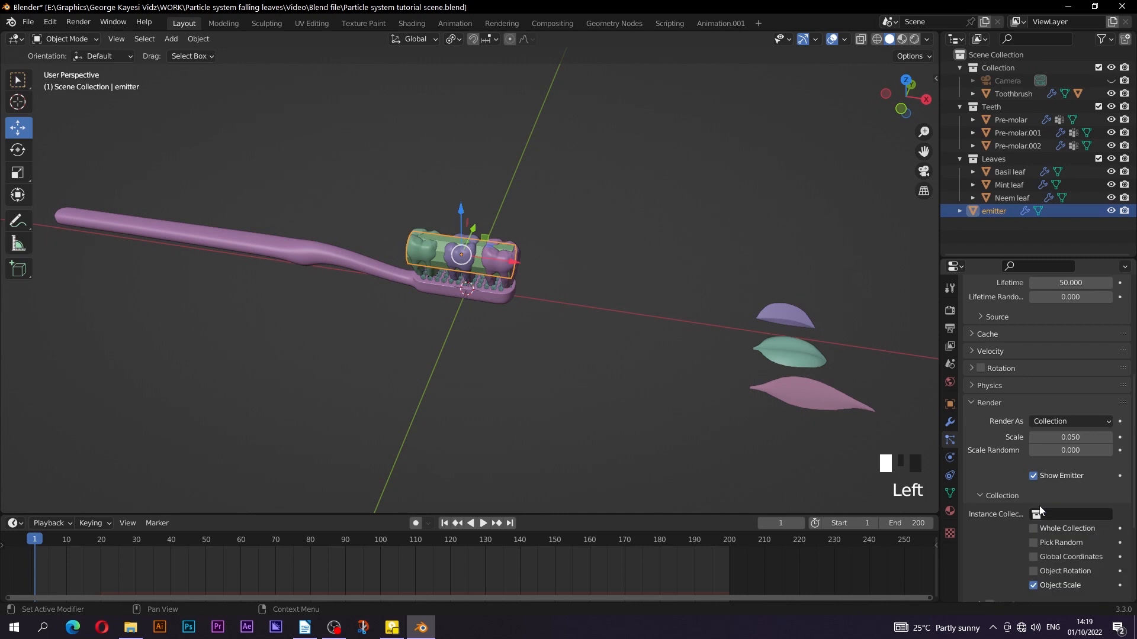
{"action": "scroll", "coordinate": [1029, 498], "scroll_direction": "down", "scroll_amount": 1}
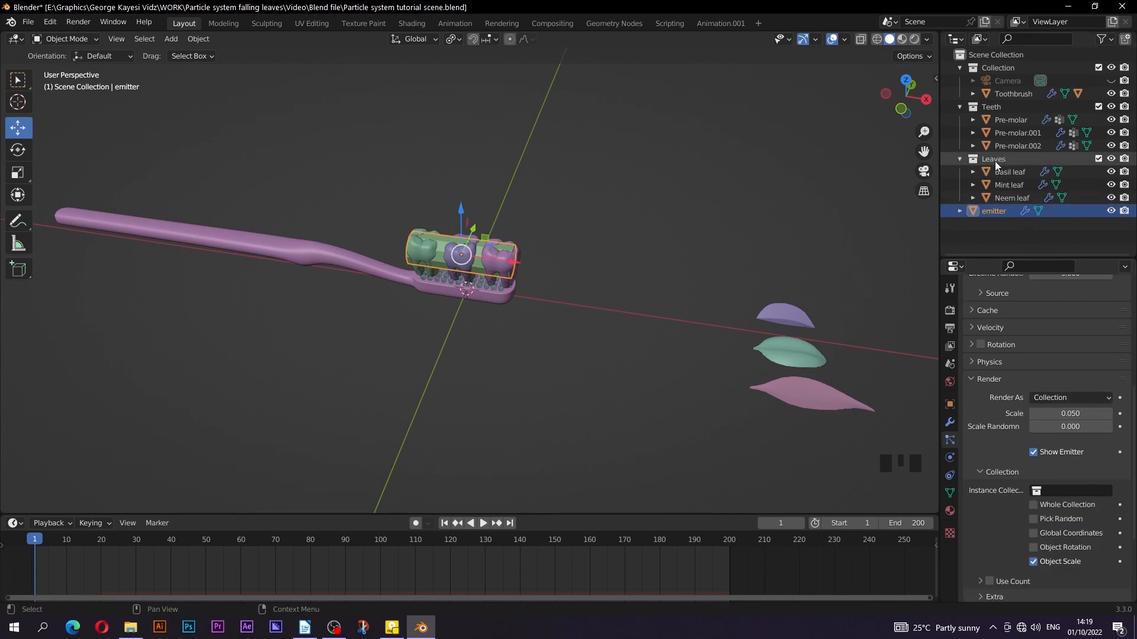
{"action": "left_click", "coordinate": [1093, 490]}
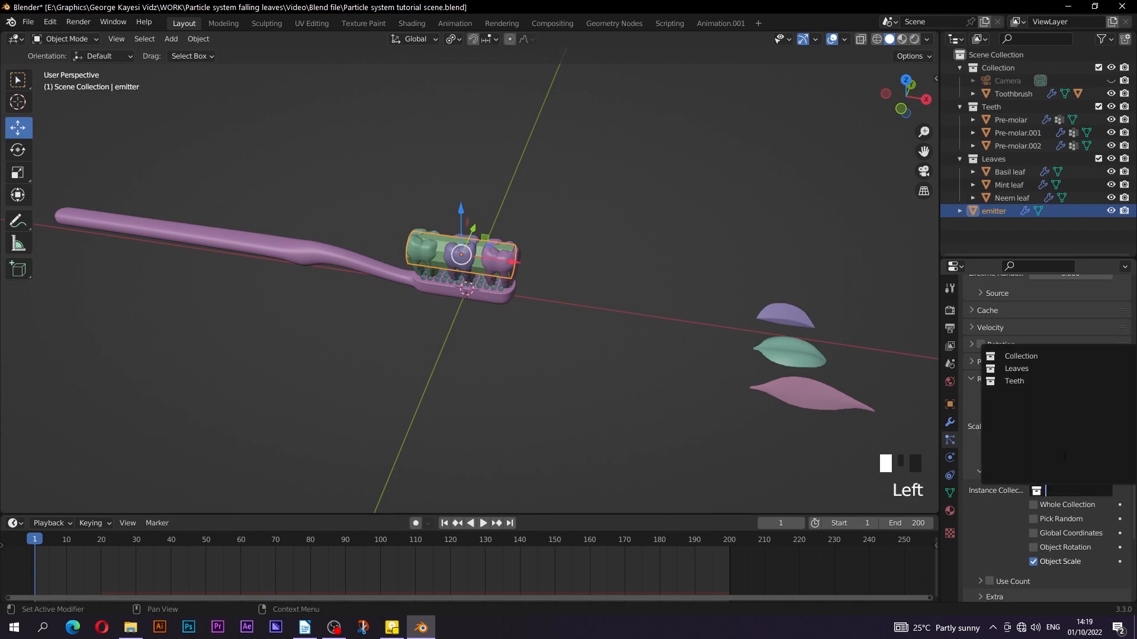
{"action": "left_click", "coordinate": [1029, 370]}
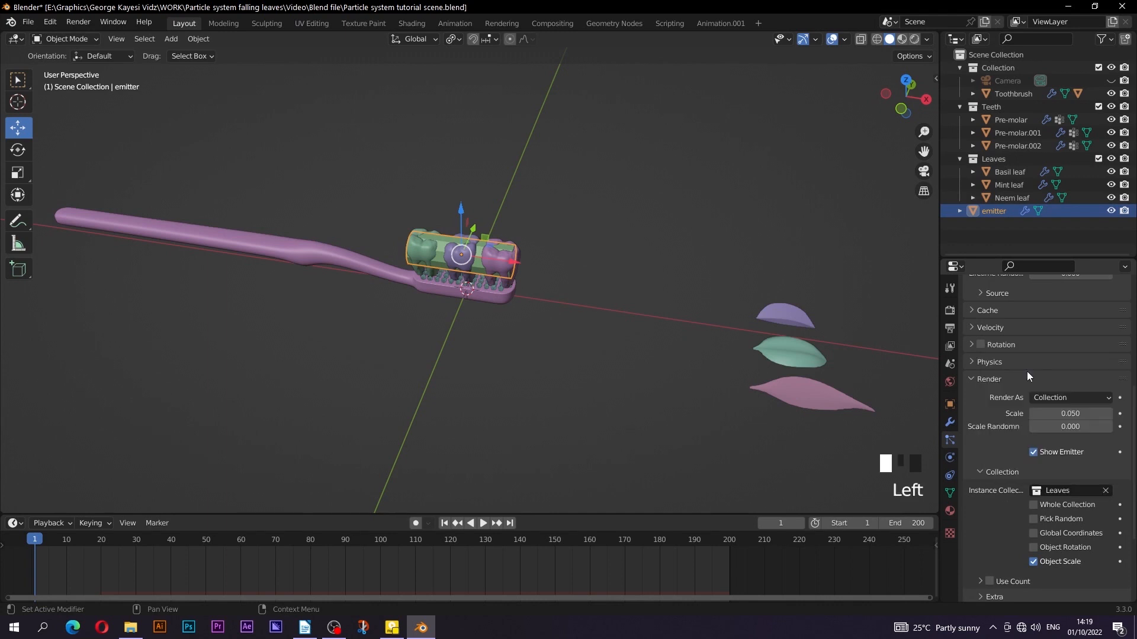
- Play the animation twice to check the size of the emitted leaf instances, and return to frame 1
{"action": "left_click", "coordinate": [483, 523]}
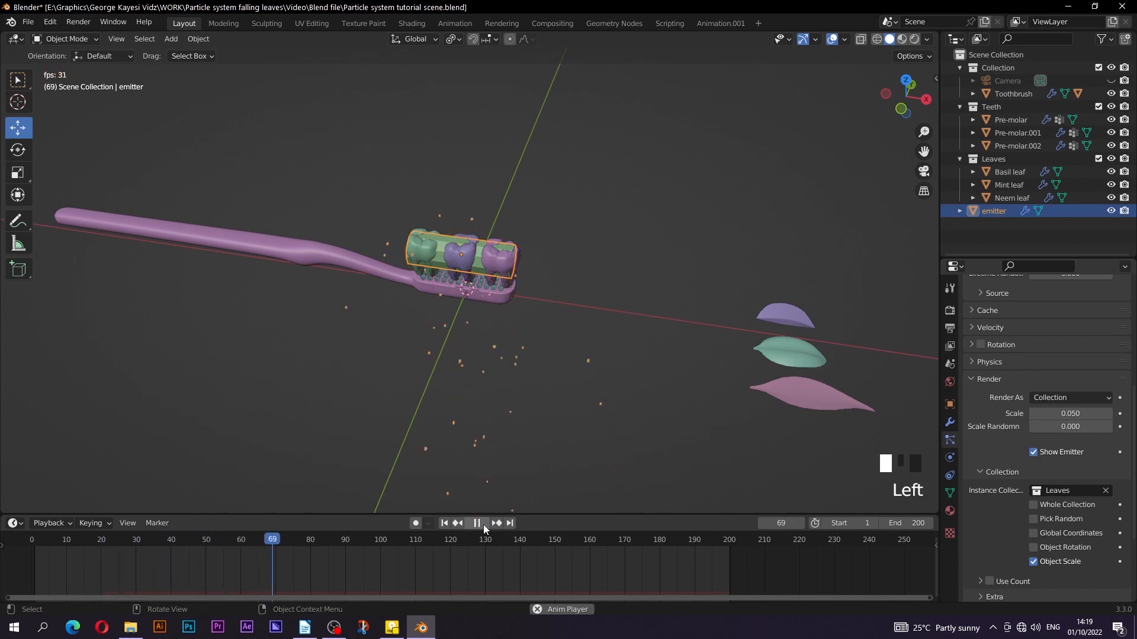
{"action": "left_click", "coordinate": [477, 524]}
{"action": "left_click", "coordinate": [483, 527]}
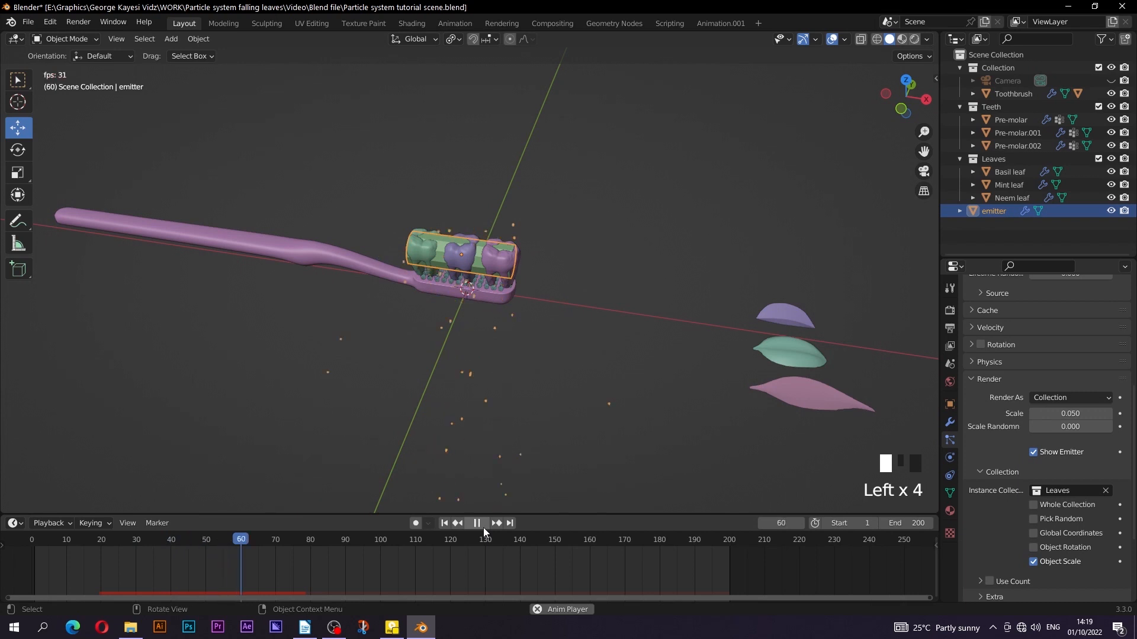
{"action": "left_click", "coordinate": [484, 527]}
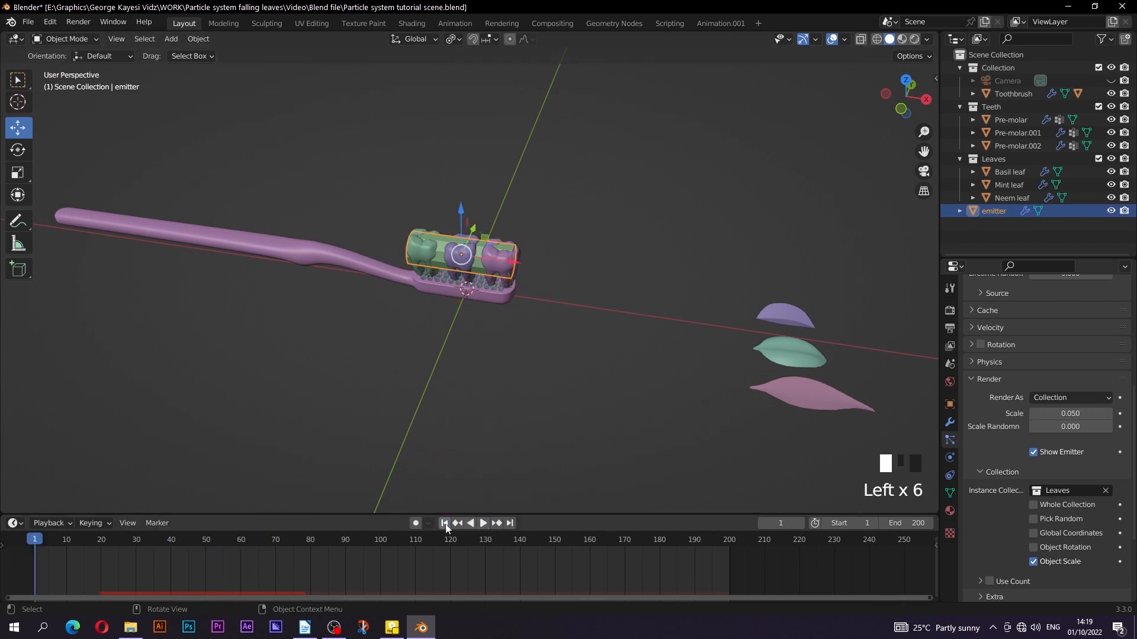
- Set the leaf particles' render scale and scale randomness to 0.500 each, and play the animation to preview them
{"action": "scroll", "coordinate": [1059, 392], "scroll_direction": "down", "scroll_amount": 2}
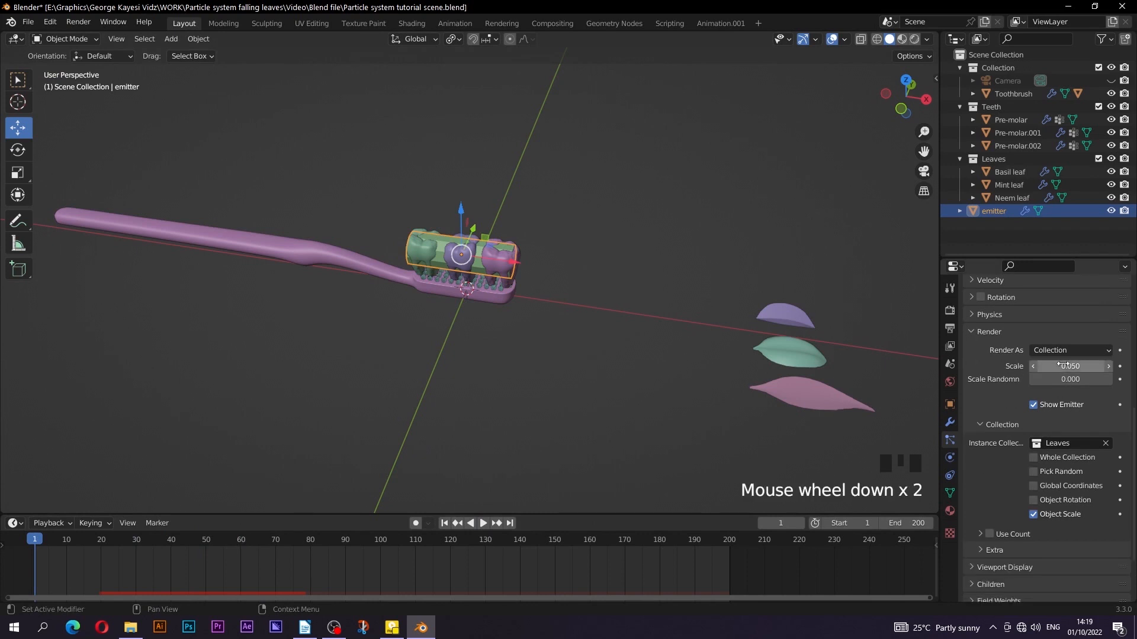
{"action": "left_click", "coordinate": [1063, 366]}
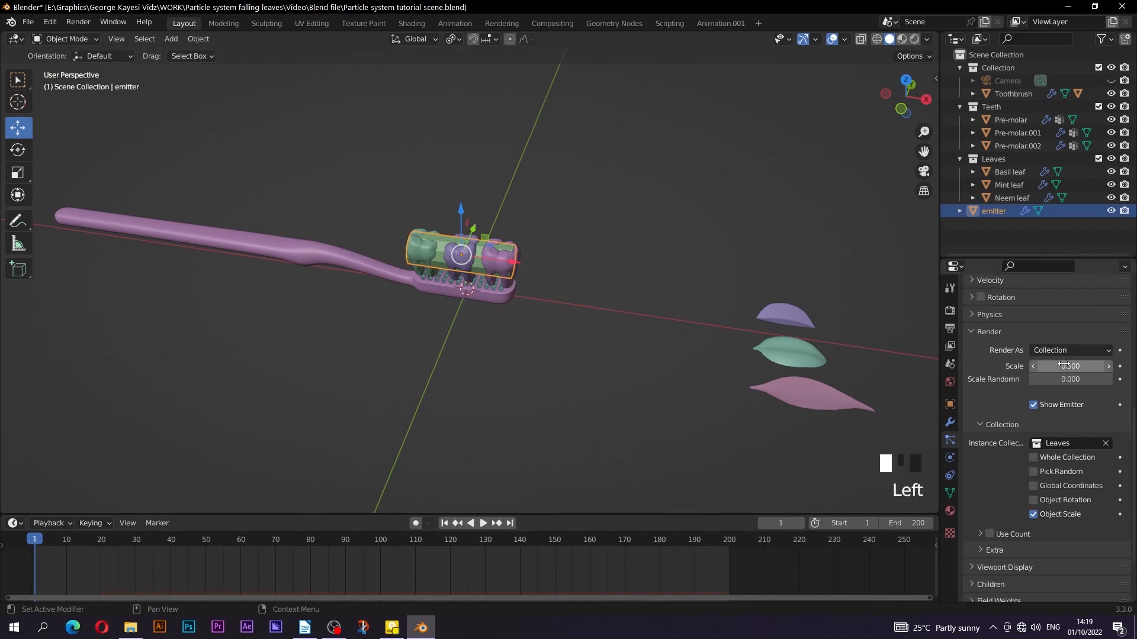
{"action": "left_click", "coordinate": [1057, 379]}
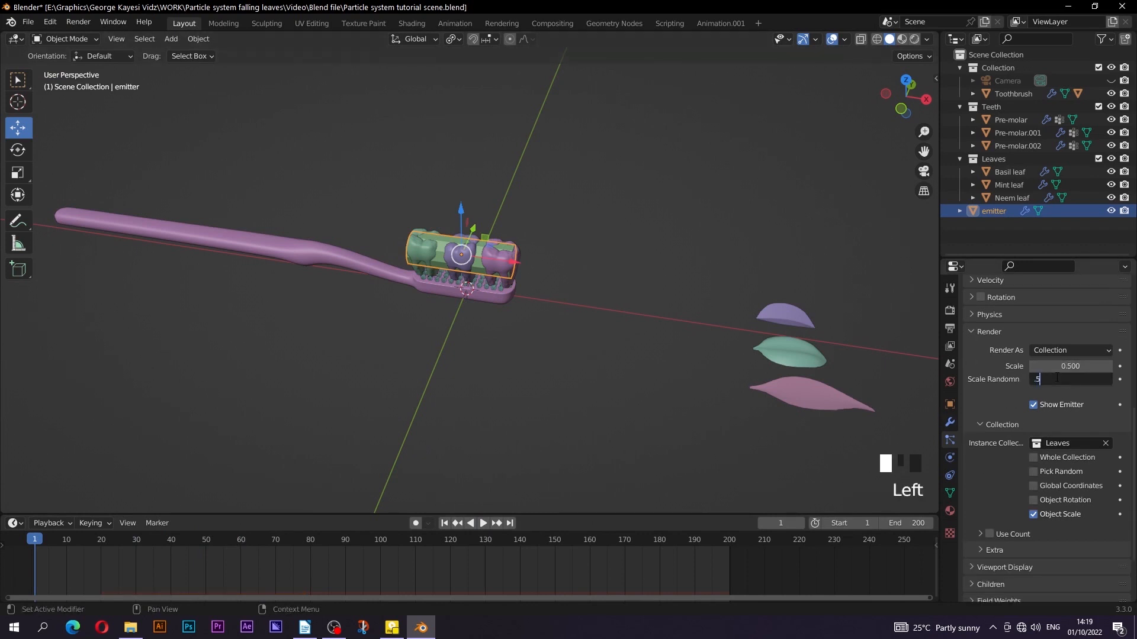
{"action": "left_click", "coordinate": [483, 524]}
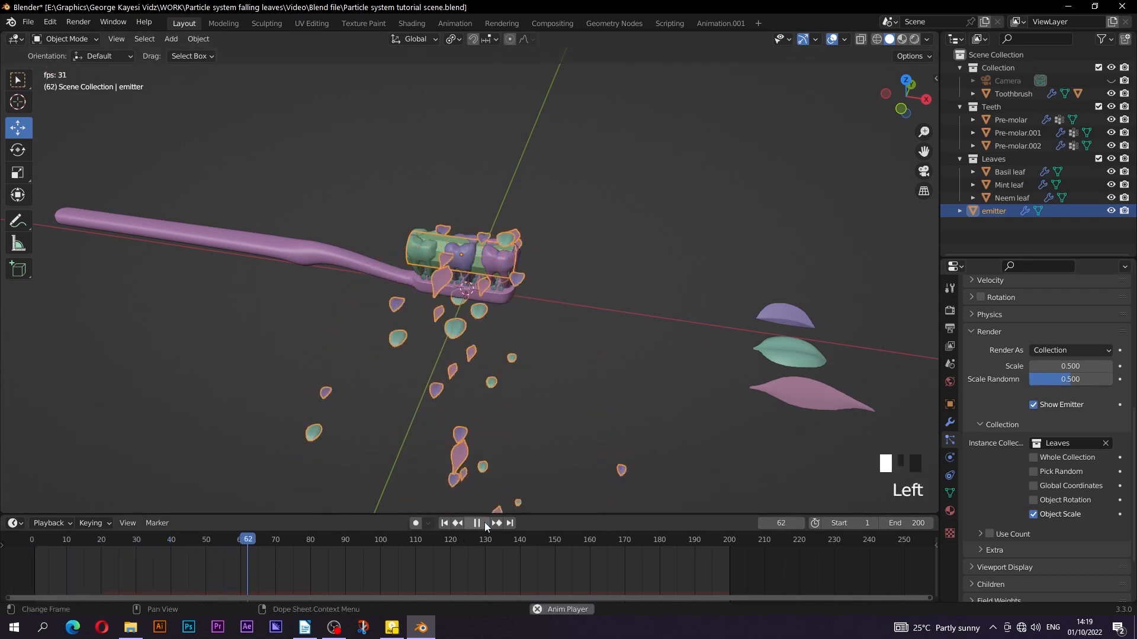
{"action": "middle_click_drag", "start_coordinate": [520, 408], "coordinate": [495, 395]}
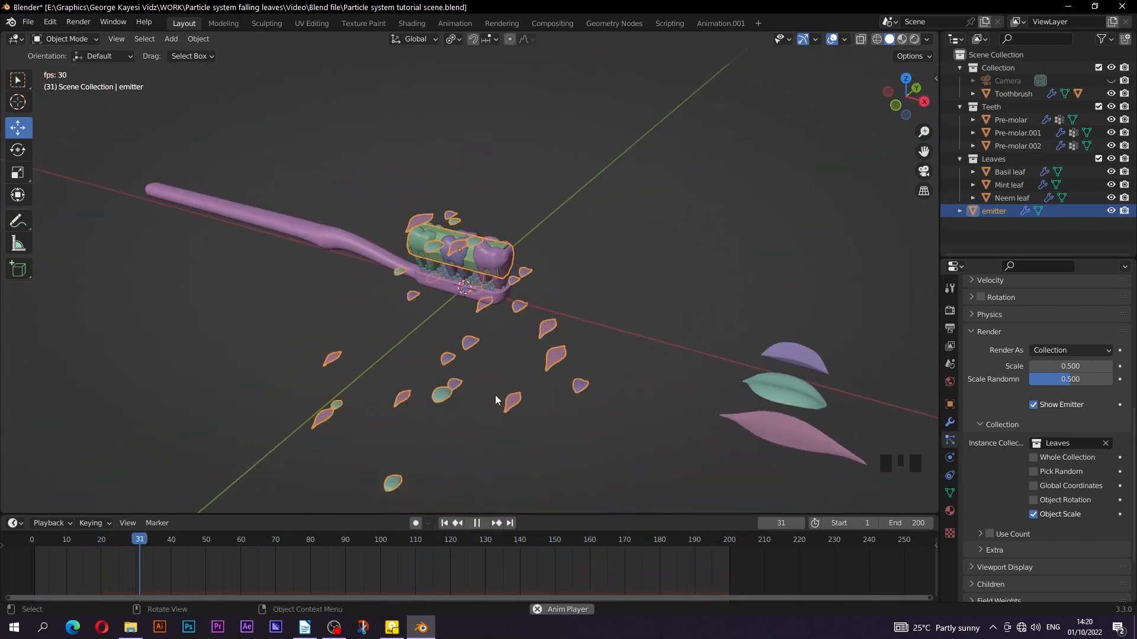
{"action": "left_click", "coordinate": [479, 525]}
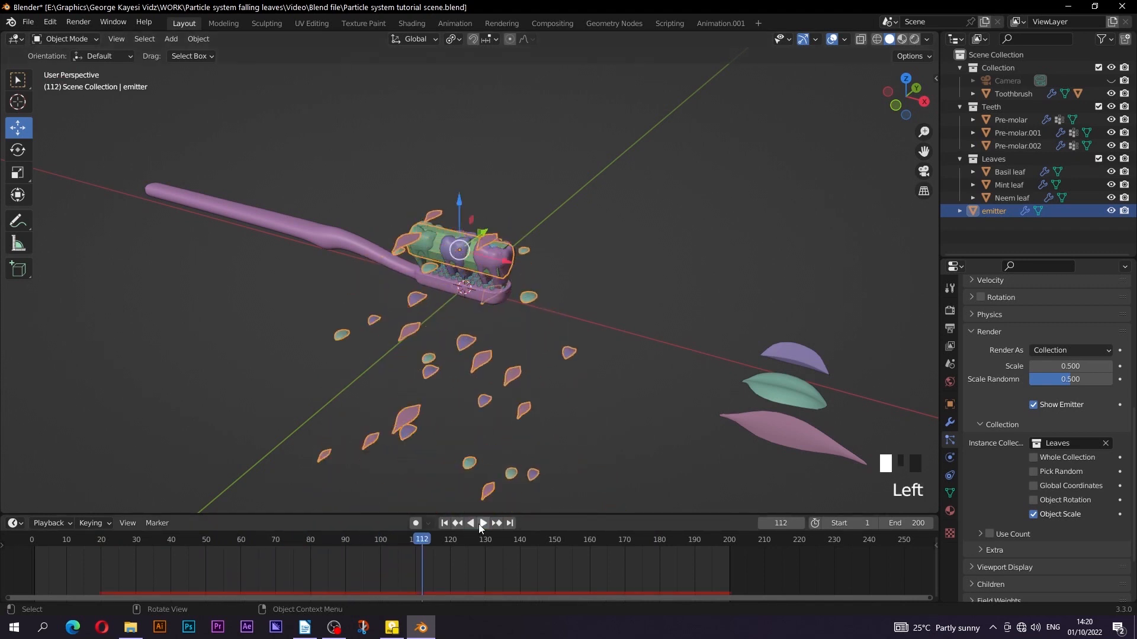
- Set the particle physics integration timestep to 0.010, and preview the leaves' falling speed from the first frame
{"action": "left_click", "coordinate": [971, 314]}
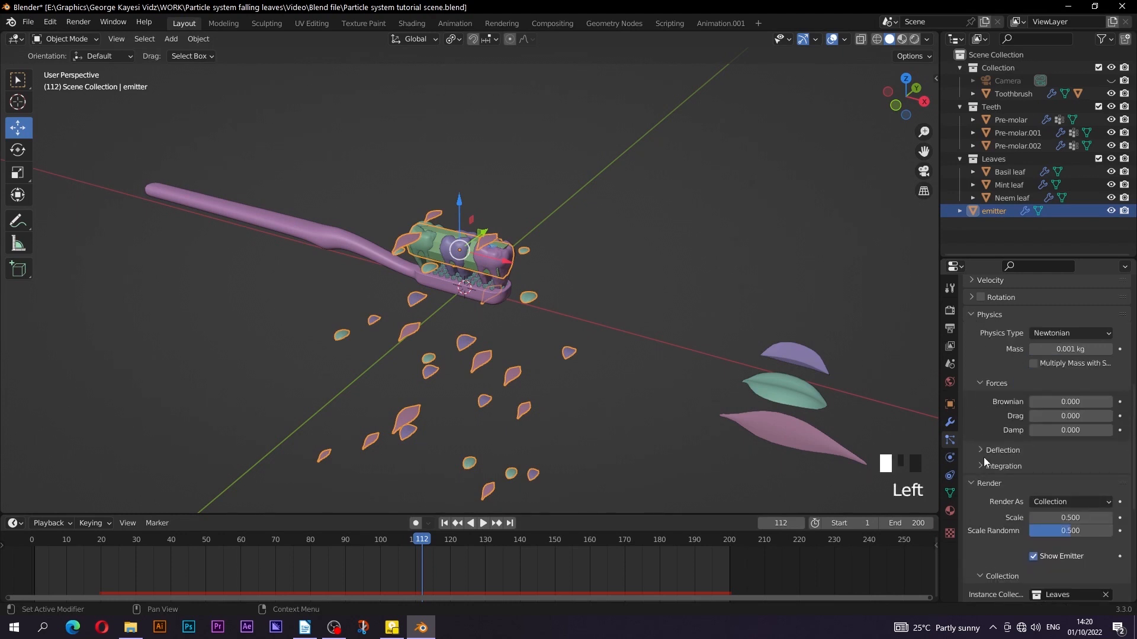
{"action": "left_click", "coordinate": [981, 466]}
{"action": "left_click", "coordinate": [1065, 499]}
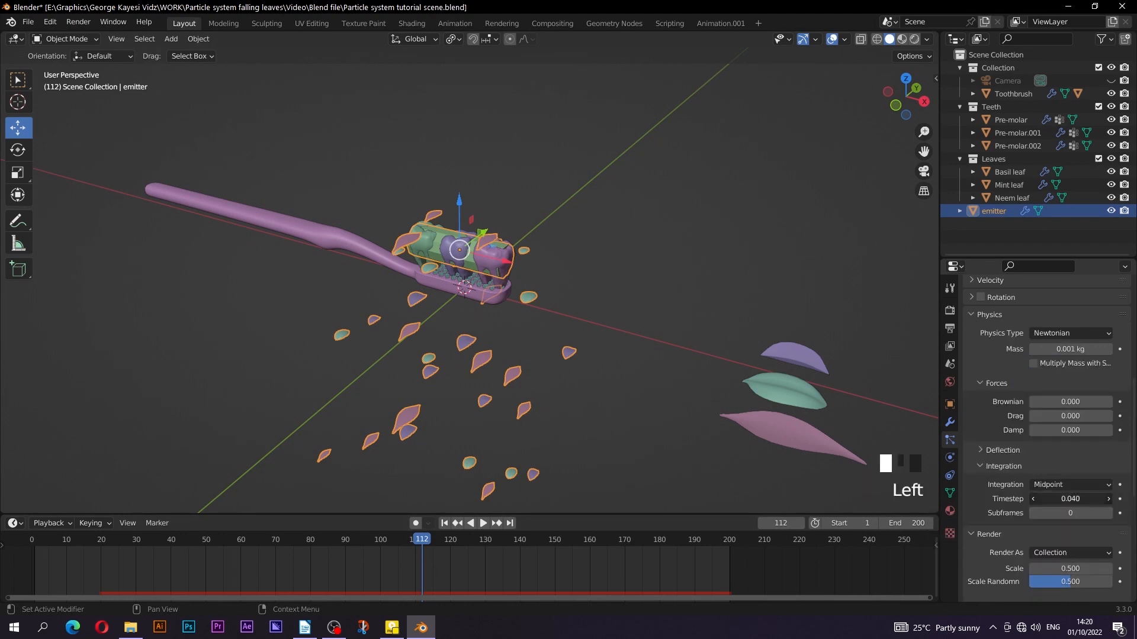
{"action": "left_click_drag", "start_coordinate": [424, 539], "coordinate": [353, 538]}
{"action": "left_click", "coordinate": [450, 524]}
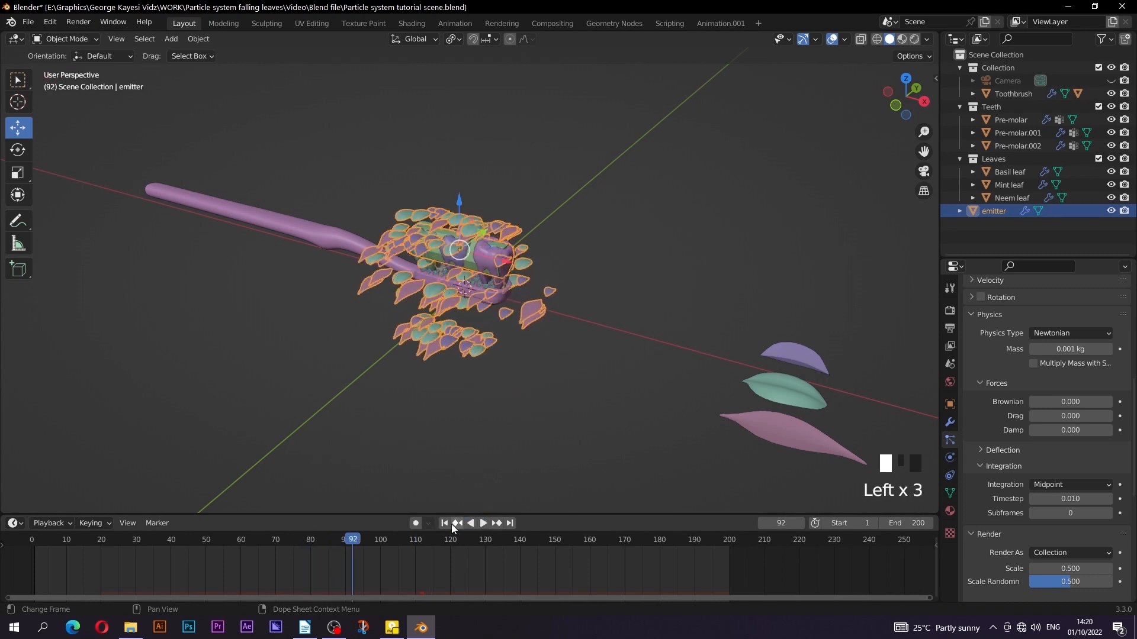
{"action": "left_click", "coordinate": [448, 524]}
{"action": "left_click", "coordinate": [484, 525]}
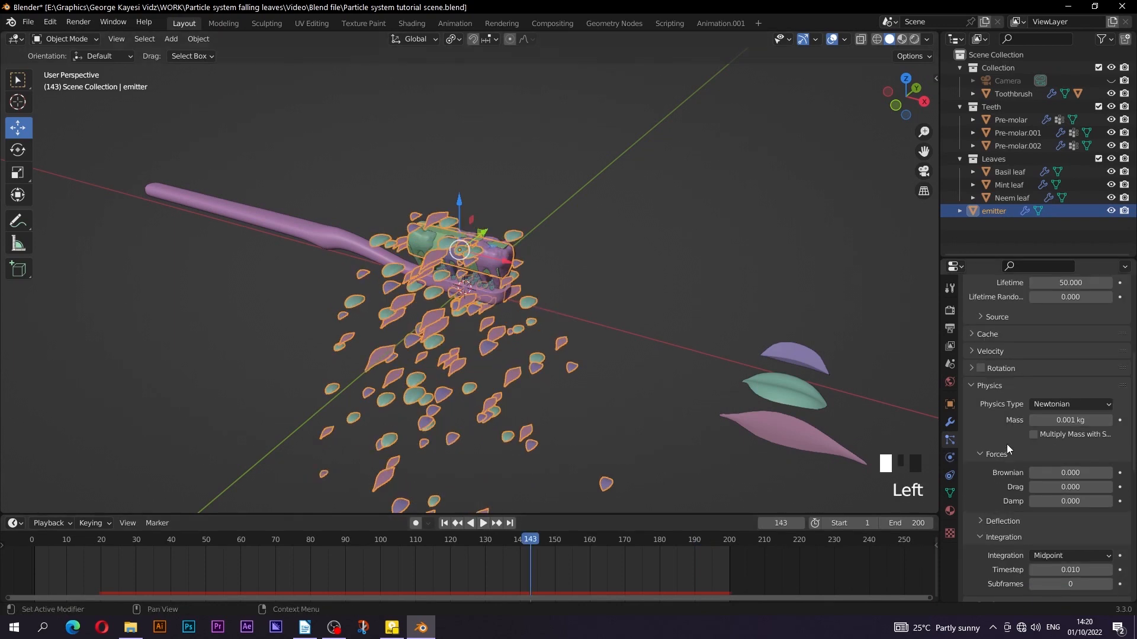
- Enable particle rotation, with the phase at 1.000 and the randomize phase at 2.000
{"action": "left_click", "coordinate": [981, 369]}
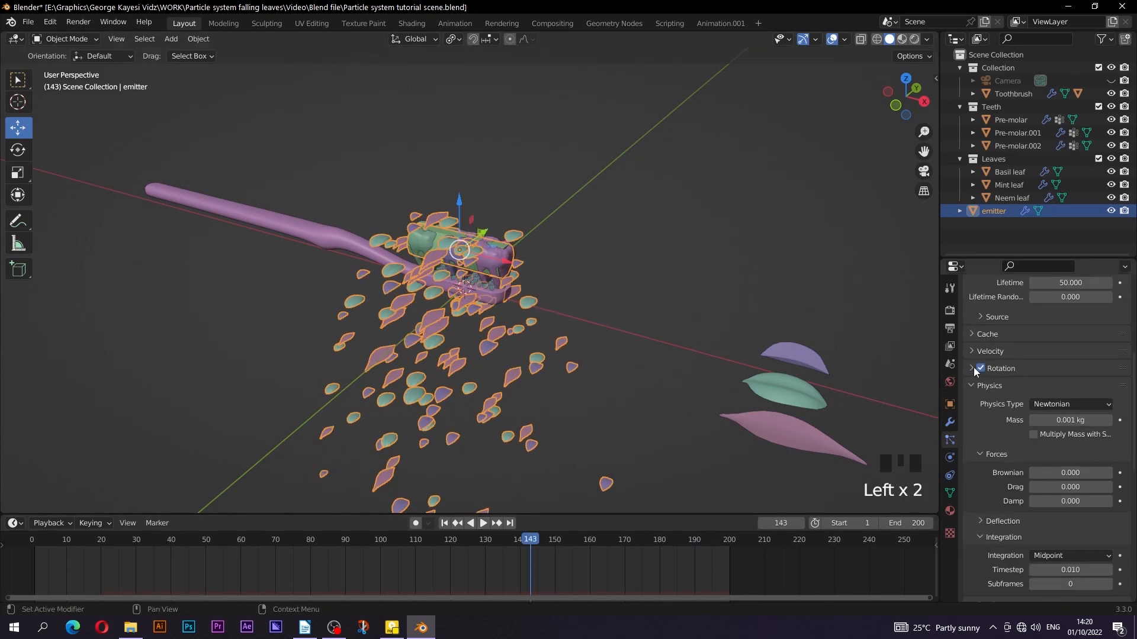
{"action": "left_click", "coordinate": [971, 368]}
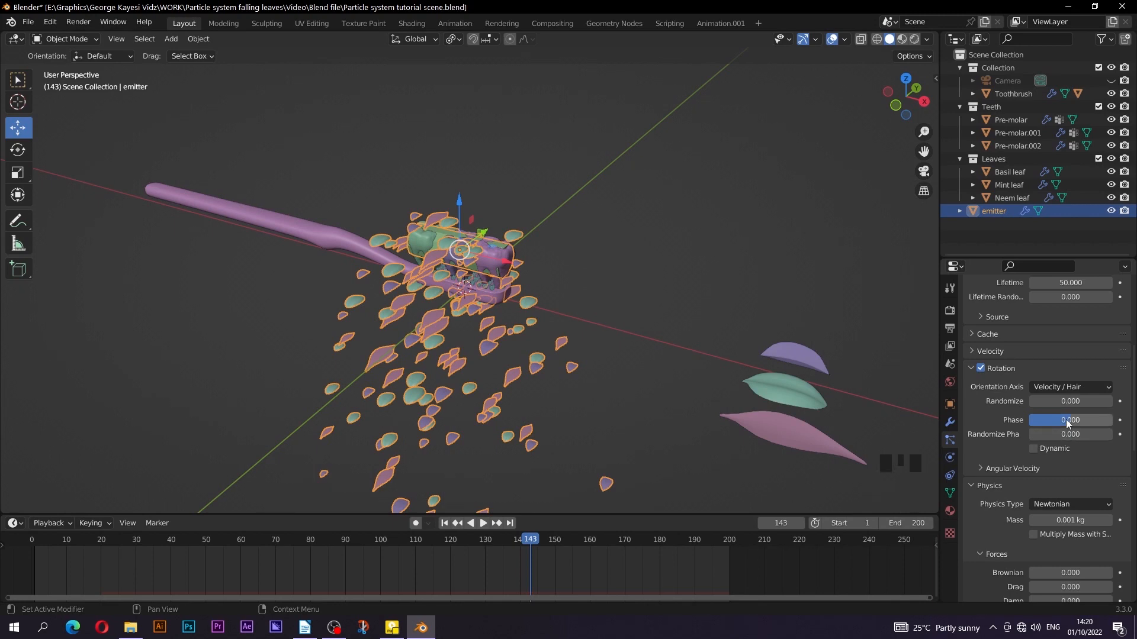
{"action": "left_click_drag", "start_coordinate": [1033, 436], "coordinate": [1099, 436]}
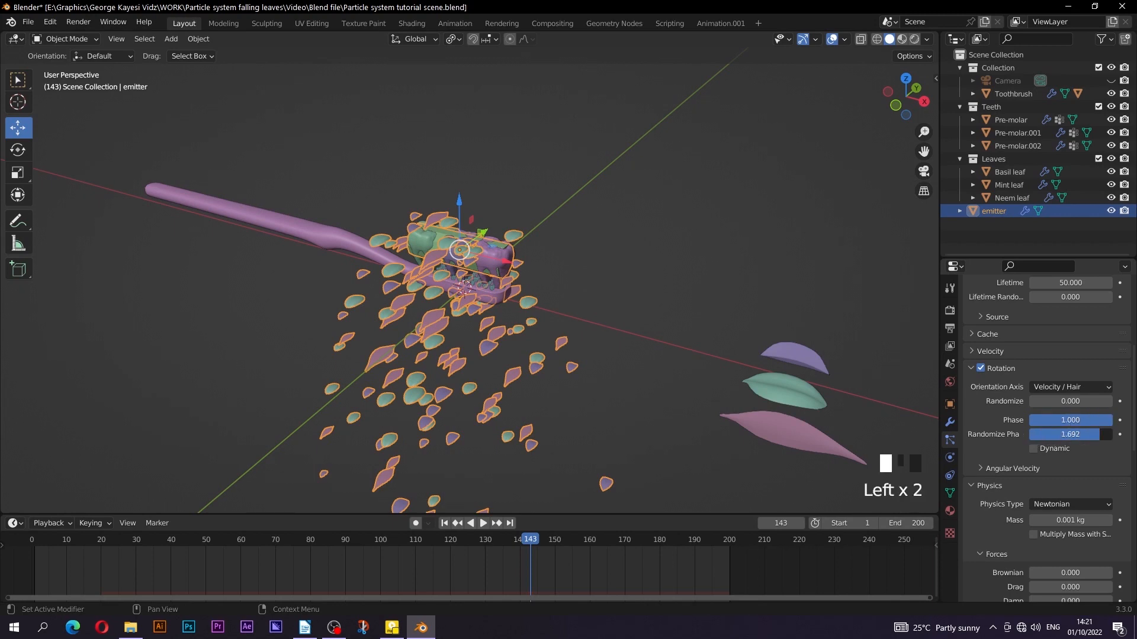
- Play the animation from the first frame with the emitter deselected, and examine the leaves' rotation from several angles
{"action": "left_click", "coordinate": [445, 523]}
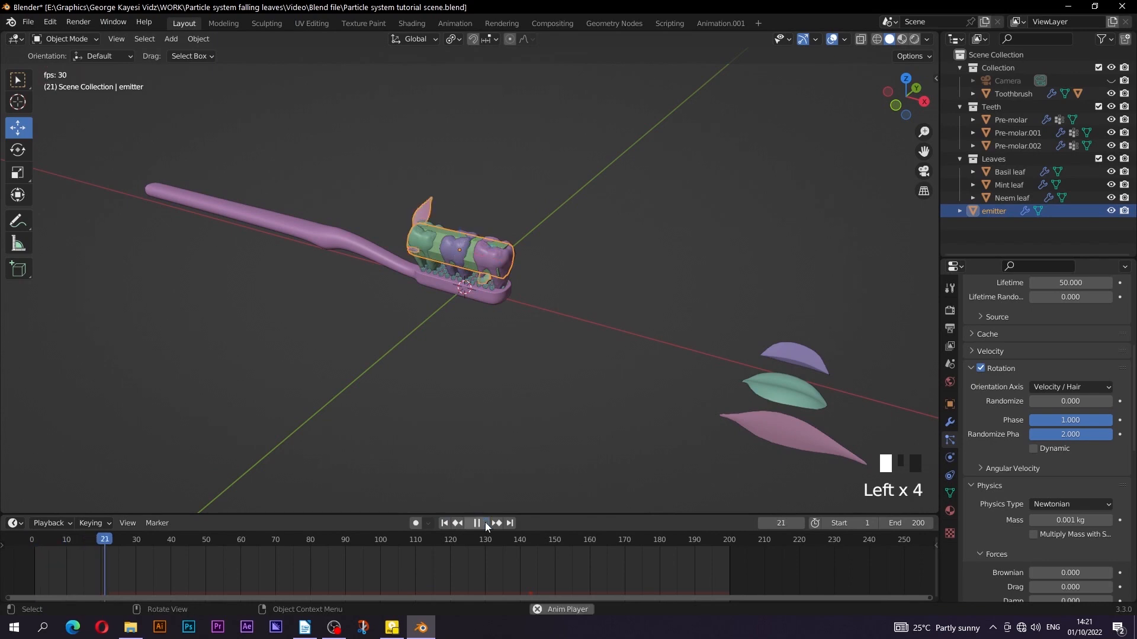
{"action": "middle_click_drag", "start_coordinate": [306, 351], "coordinate": [331, 315]}
{"action": "left_click", "coordinate": [307, 304]}
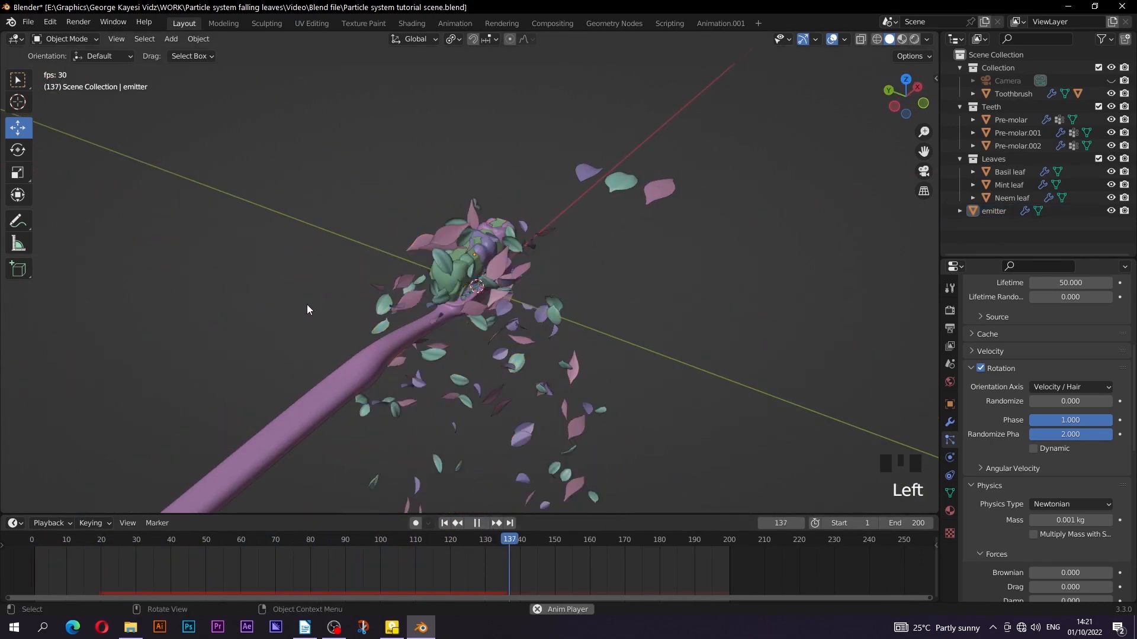
{"action": "middle_click_drag", "start_coordinate": [487, 336], "coordinate": [343, 338]}
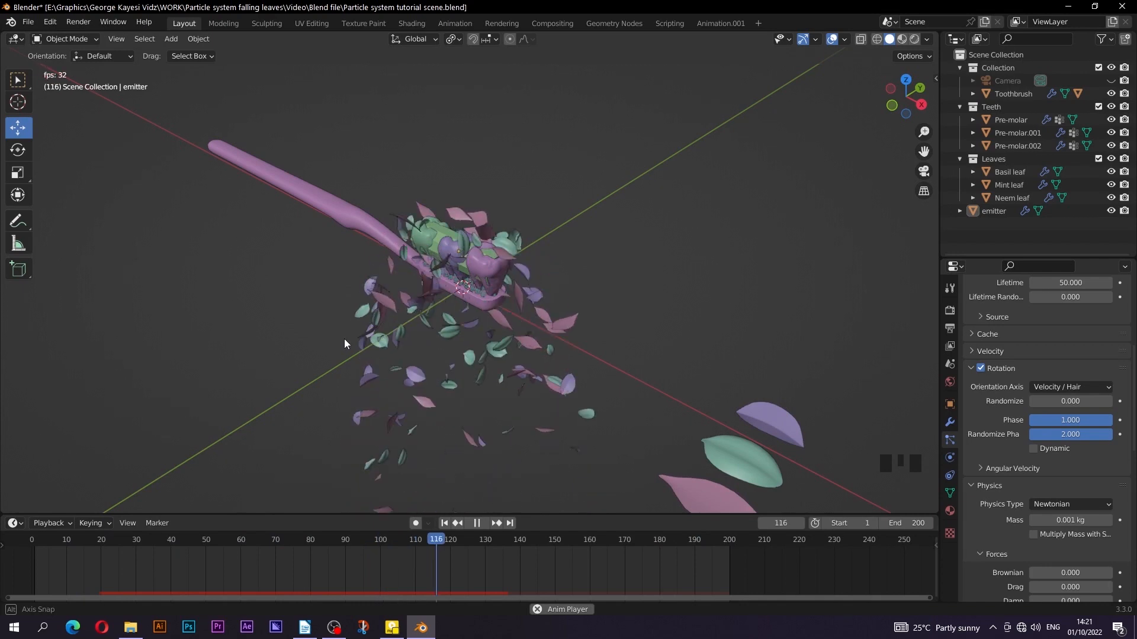
{"action": "mouse_move", "coordinate": [348, 337]}
{"action": "middle_mouse_down"}
{"action": "mouse_move", "coordinate": [444, 340]}
{"action": "mouse_move", "coordinate": [357, 338]}
{"action": "middle_mouse_up"}
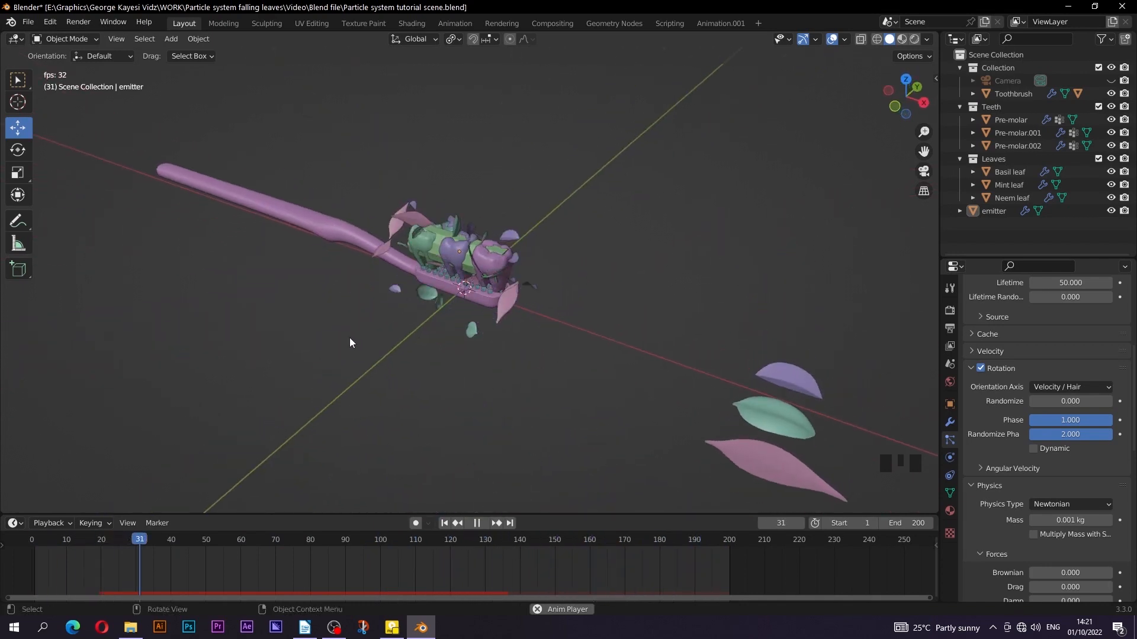
{"action": "left_click", "coordinate": [473, 524]}
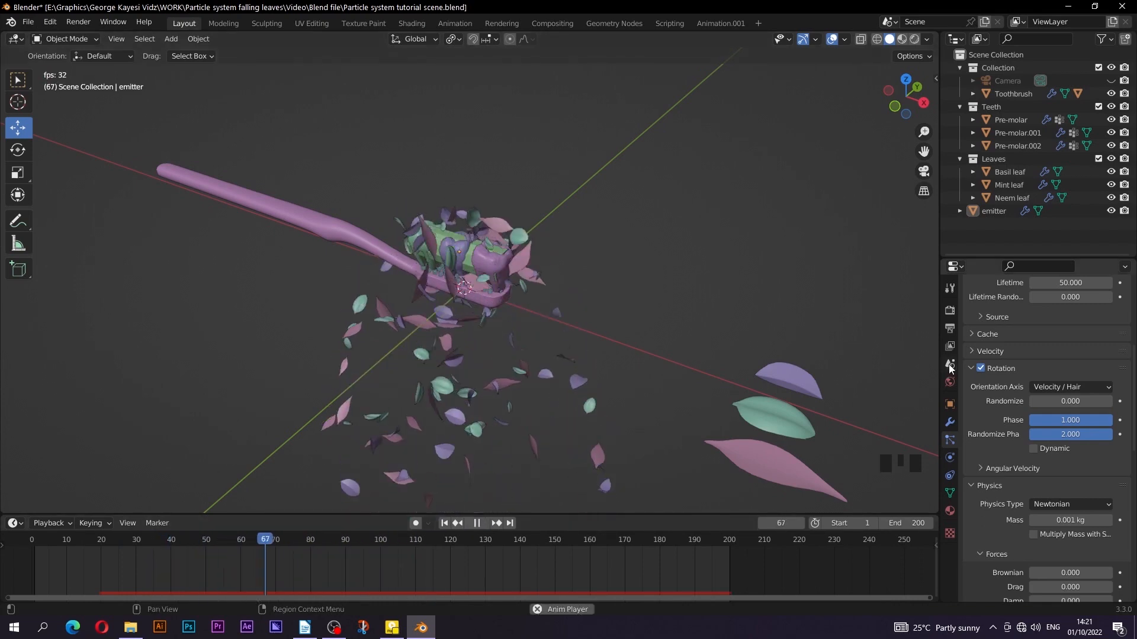
- Set the scene's gravity along Z to -0.9 m/s²
{"action": "left_click", "coordinate": [949, 364]}
{"action": "scroll", "coordinate": [997, 414], "scroll_direction": "down", "scroll_amount": 3}
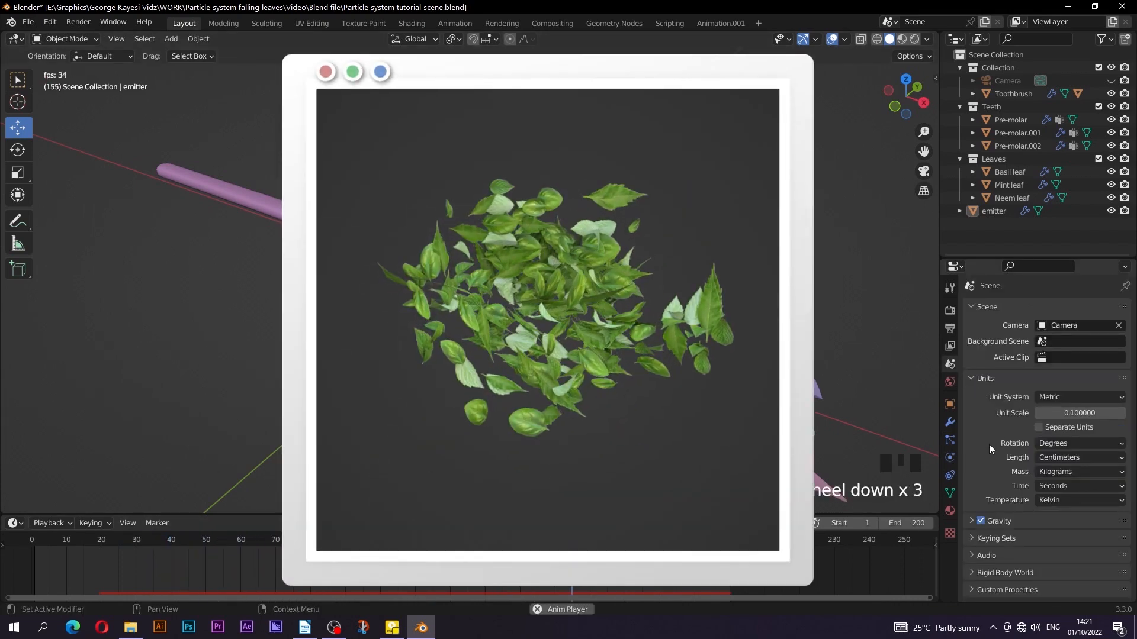
{"action": "scroll", "coordinate": [989, 450], "scroll_direction": "down", "scroll_amount": 2}
{"action": "left_click", "coordinate": [982, 521]}
{"action": "scroll", "coordinate": [992, 544], "scroll_direction": "down", "scroll_amount": 2}
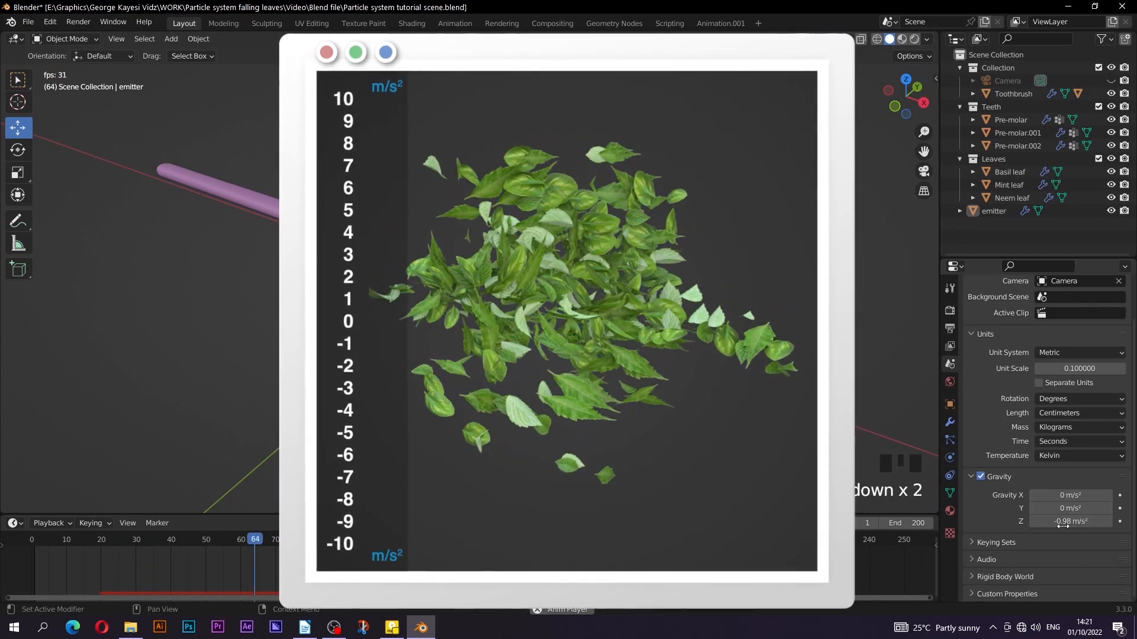
{"action": "left_click_drag", "start_coordinate": [1063, 523], "coordinate": [1053, 524]}
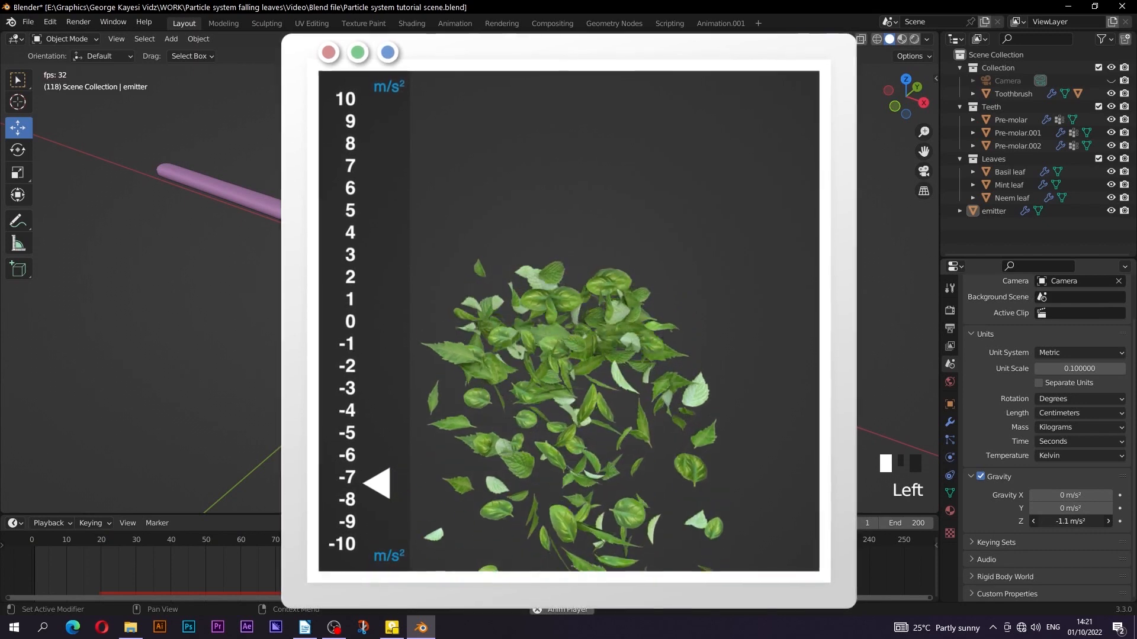
{"action": "left_click", "coordinate": [1071, 522]}
{"action": "key", "text": "BackSpace"}
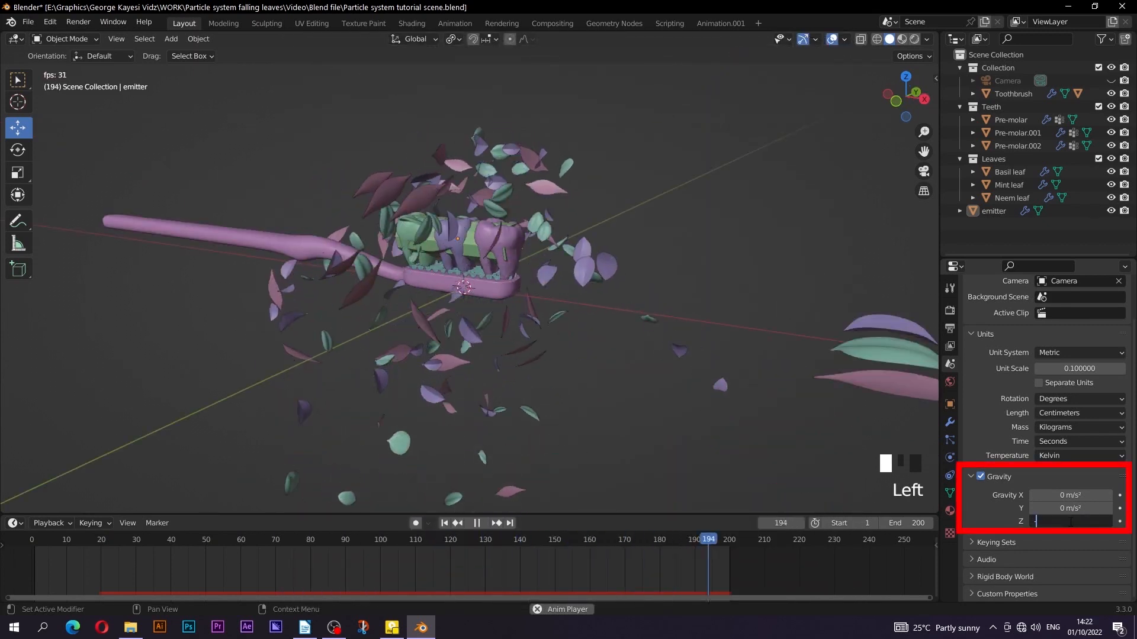
{"action": "type", "text": "-0.9"}
{"action": "key", "text": "Return"}
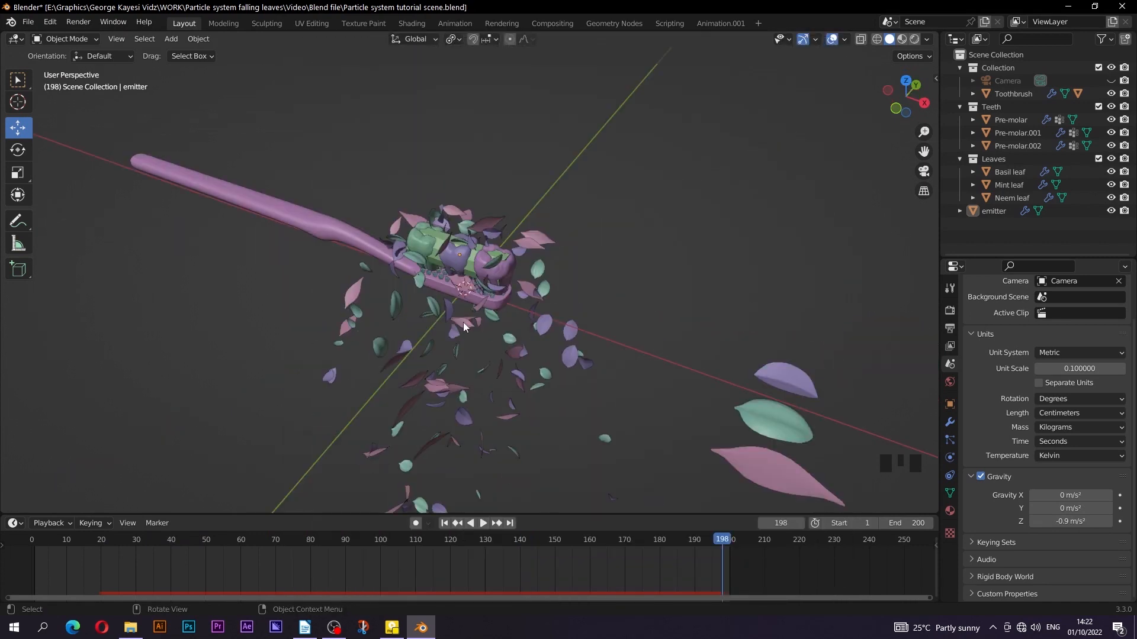
- Keyframe the emitter's particle render scale at 0 on frame 20
{"action": "left_click", "coordinate": [463, 322]}
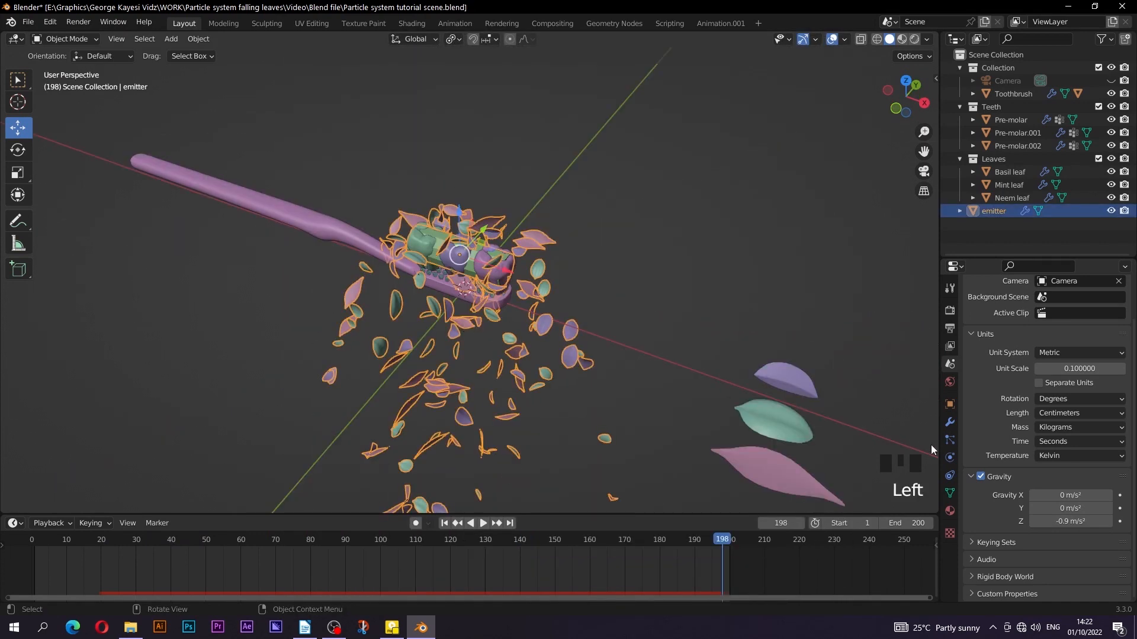
{"action": "left_click", "coordinate": [950, 444]}
{"action": "scroll", "coordinate": [990, 462], "scroll_direction": "down", "scroll_amount": 12}
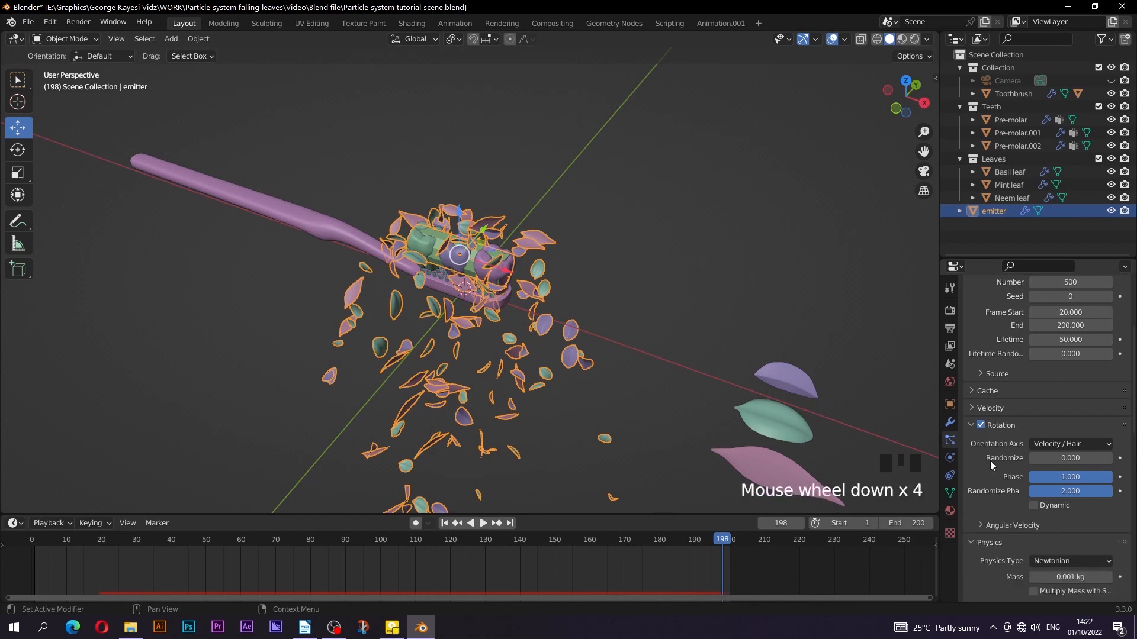
{"action": "scroll", "coordinate": [990, 461], "scroll_direction": "down", "scroll_amount": 3}
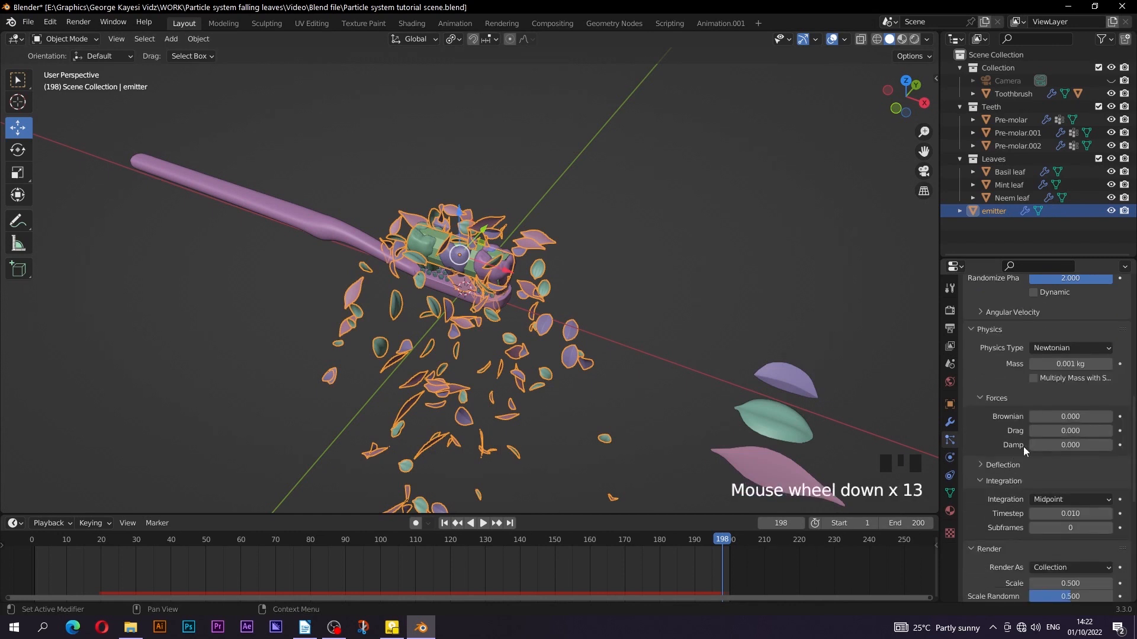
{"action": "scroll", "coordinate": [1029, 441], "scroll_direction": "down", "scroll_amount": 3}
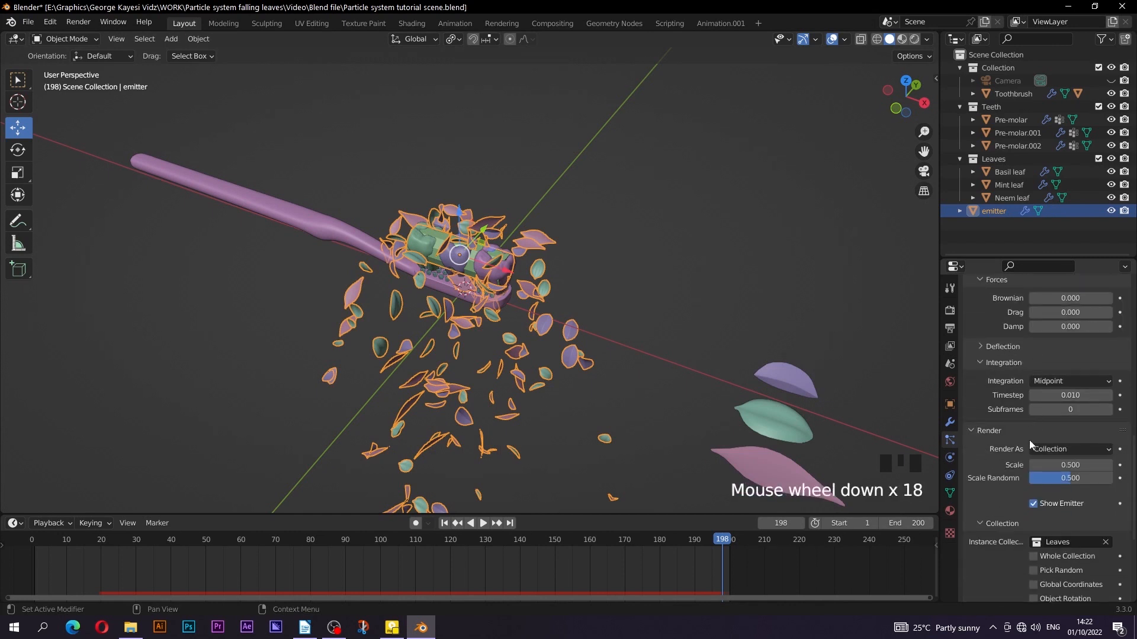
{"action": "scroll", "coordinate": [1029, 441], "scroll_direction": "down", "scroll_amount": 1}
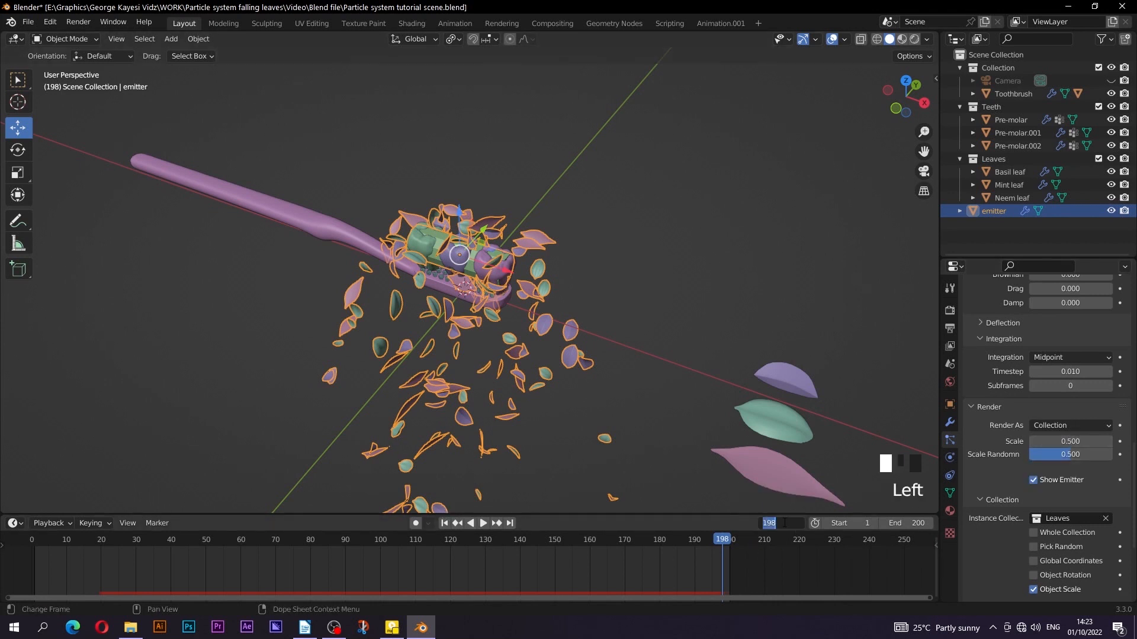
{"action": "type", "text": "20"}
{"action": "key", "text": "Return"}
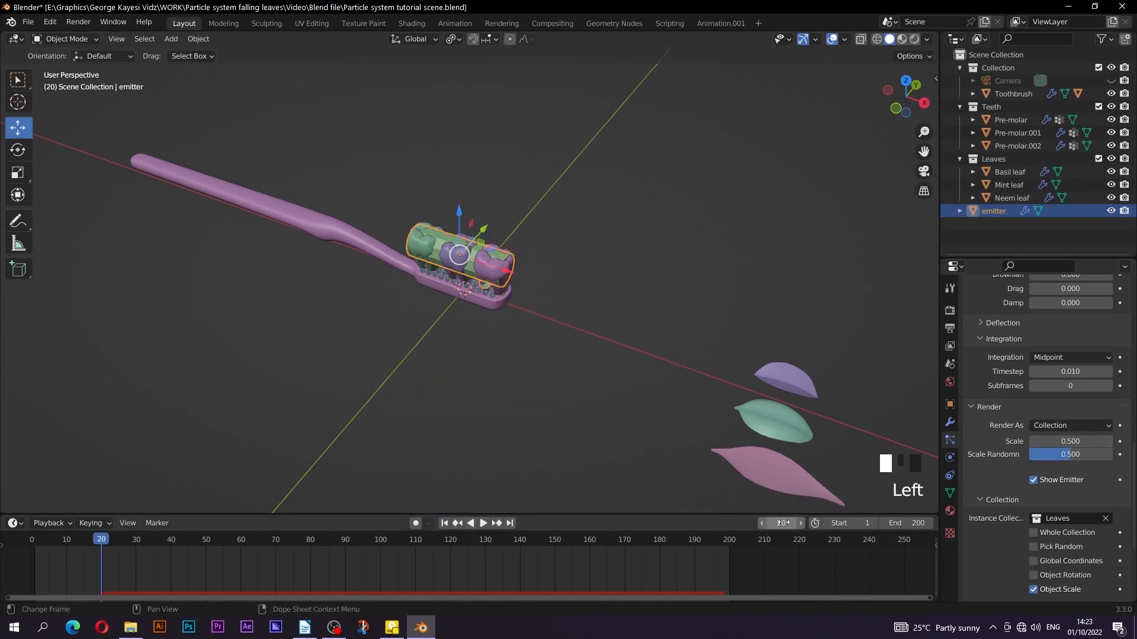
{"action": "left_click", "coordinate": [1065, 446]}
{"action": "type", "text": "0"}
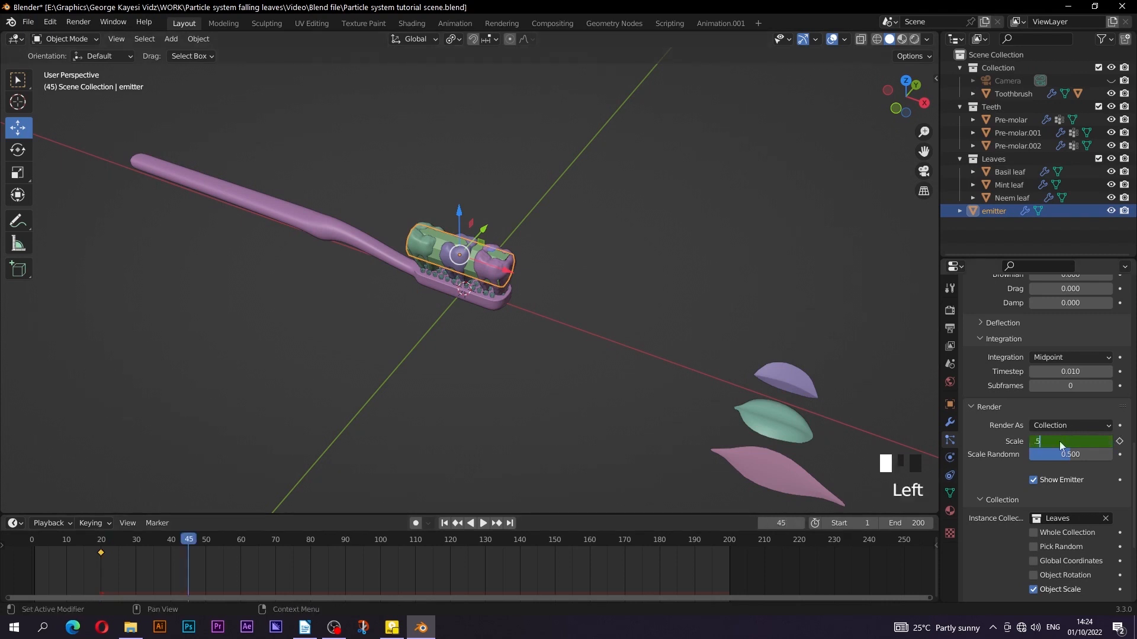
- Keyframe the particle render scale at 0.500 on frames 45 and 95
{"action": "key", "text": "Return"}
{"action": "left_click", "coordinate": [1118, 441]}
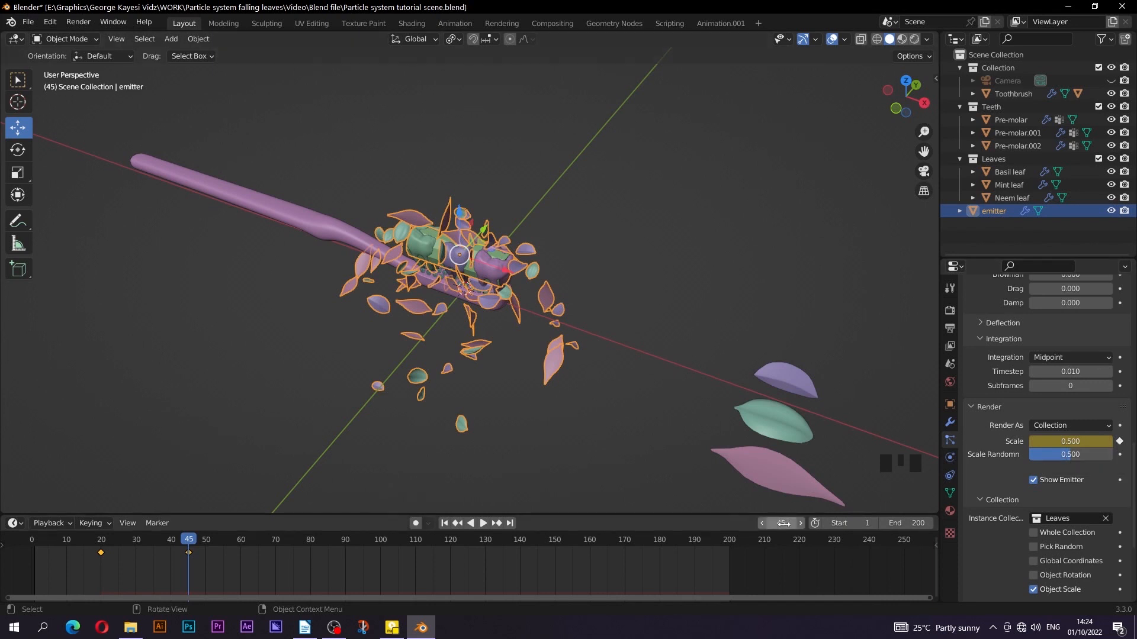
{"action": "key", "text": "Return"}
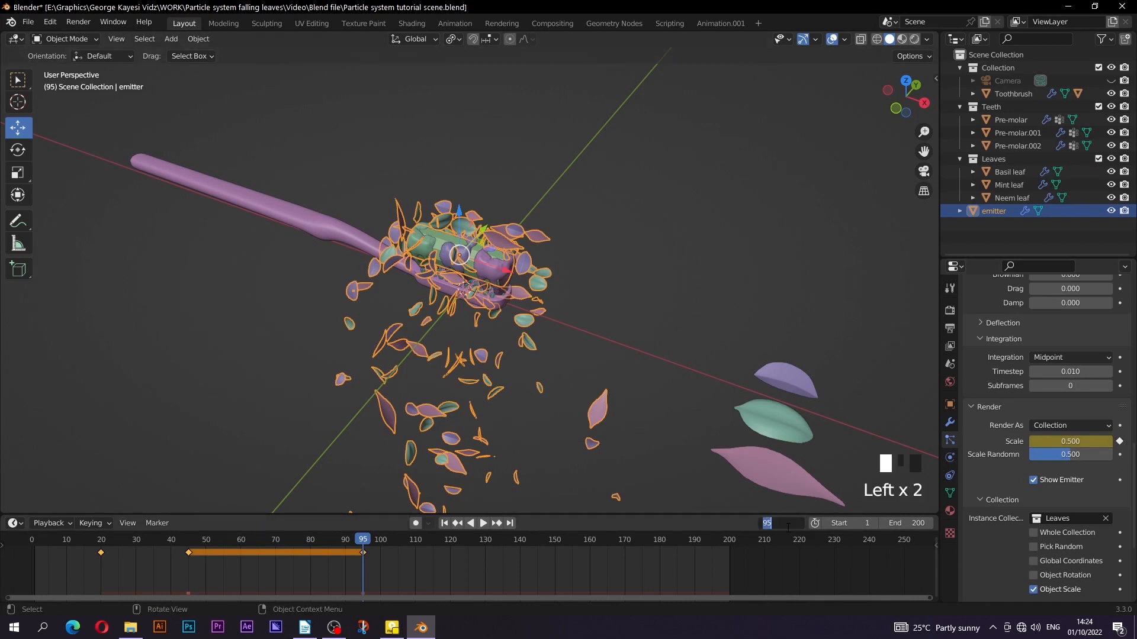
- Keyframe the particle render scale at 0 on frame 120
{"action": "key", "text": "Return"}
{"action": "left_click", "coordinate": [1081, 441]}
{"action": "type", "text": "0"}
{"action": "key", "text": "Return"}
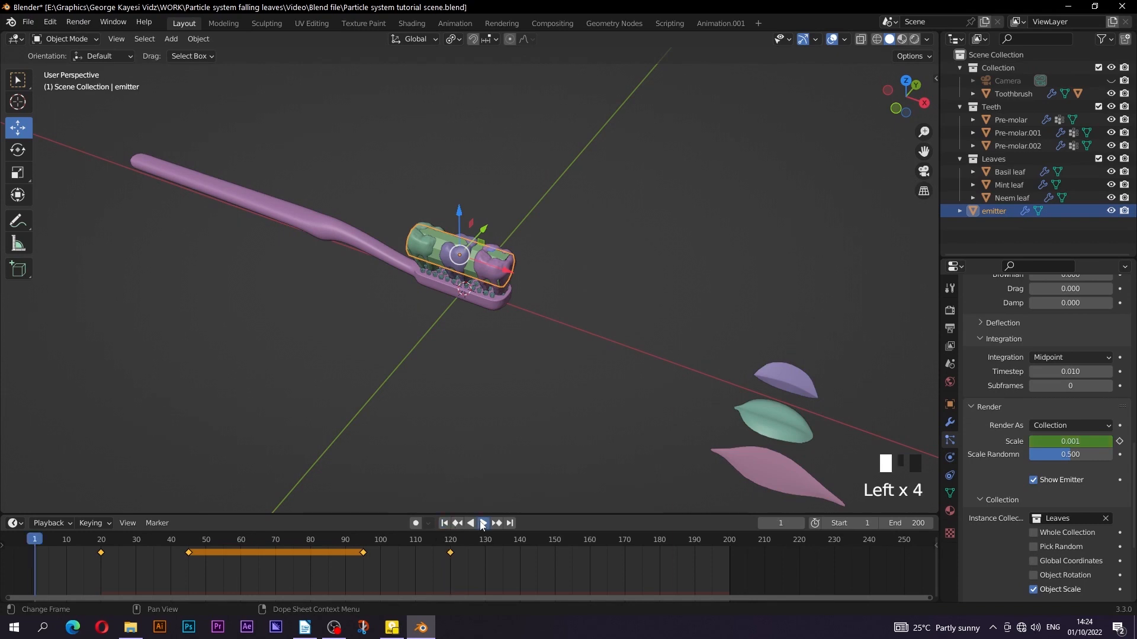
- Play the animation with the emitter deselected, examine the leaves' growth and shrinkage from several angles, and stop near frame 70
{"action": "left_click", "coordinate": [481, 523]}
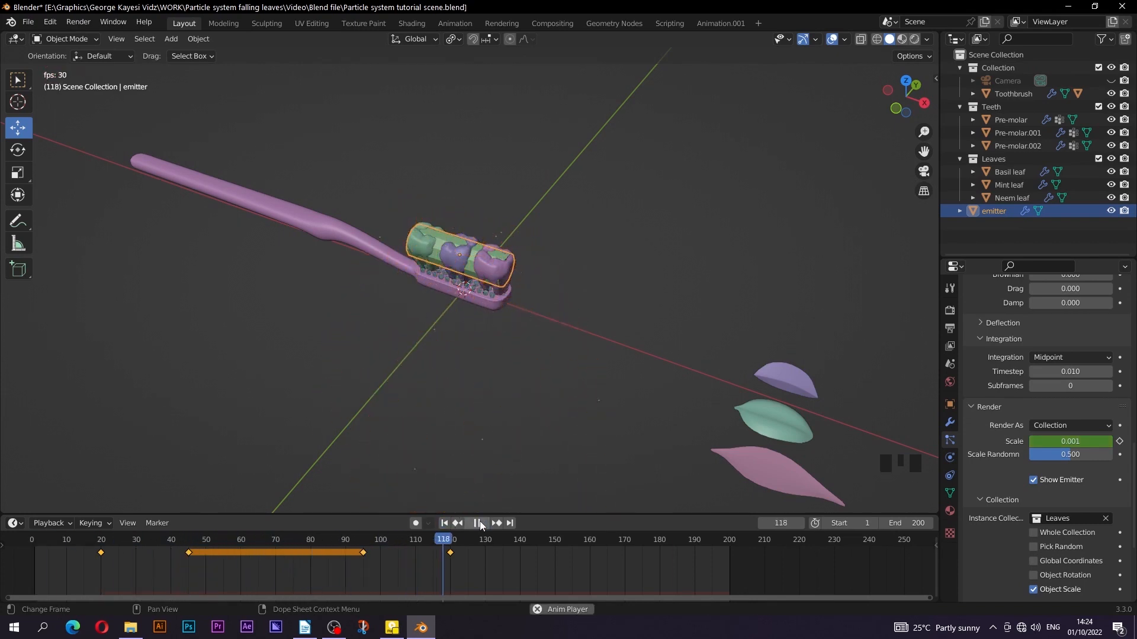
{"action": "middle_click_drag", "start_coordinate": [352, 344], "coordinate": [347, 294]}
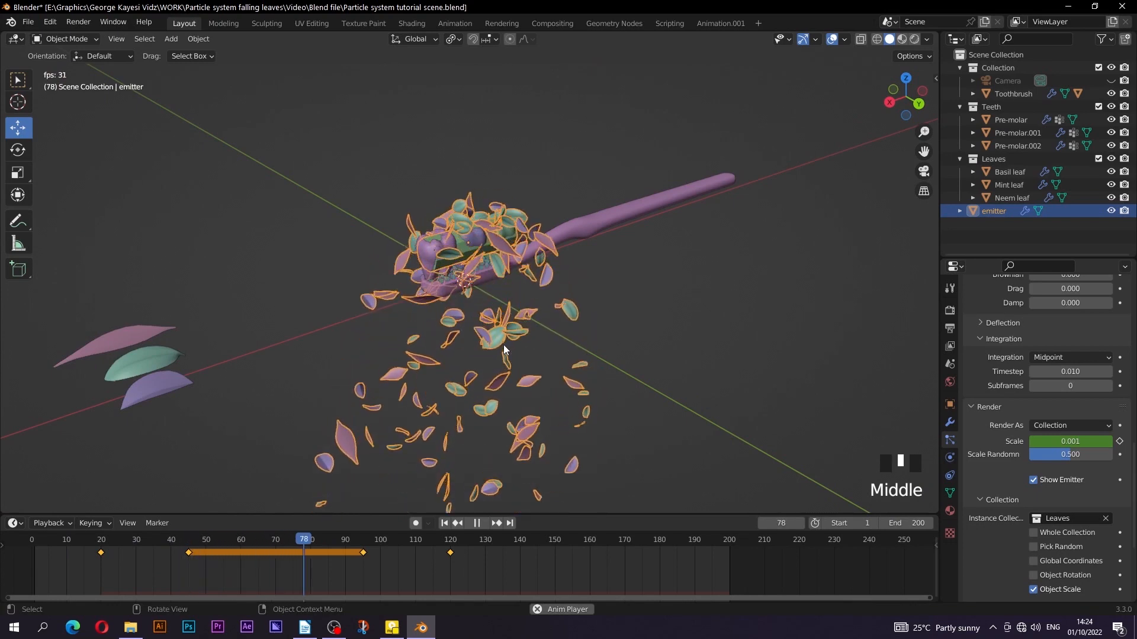
{"action": "left_click", "coordinate": [432, 271]}
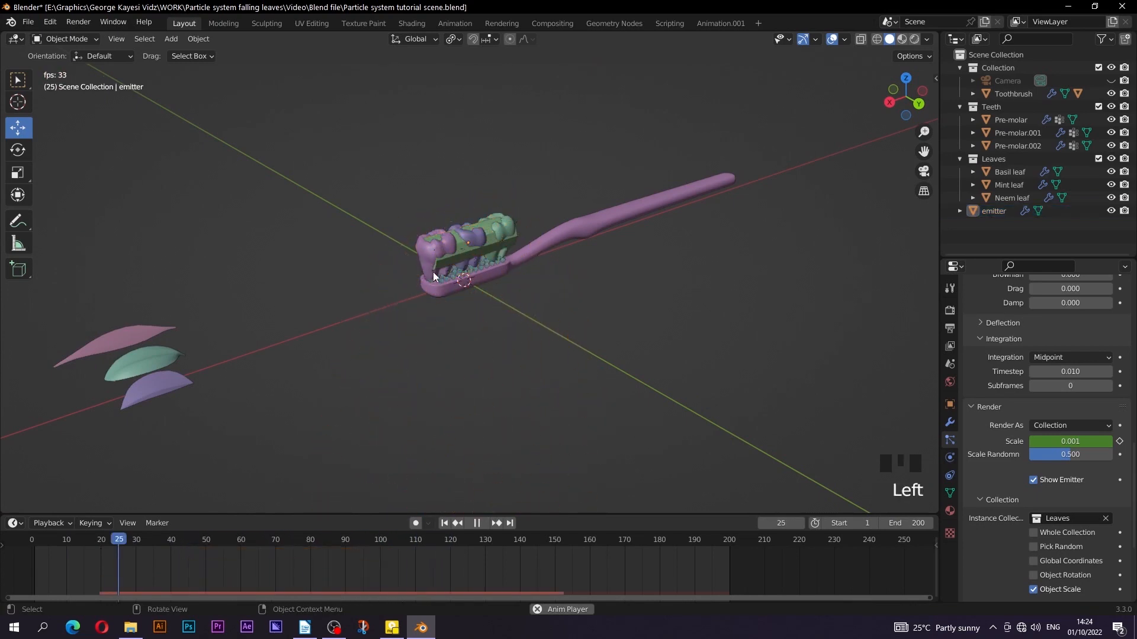
{"action": "middle_click_drag", "start_coordinate": [432, 272], "coordinate": [576, 254]}
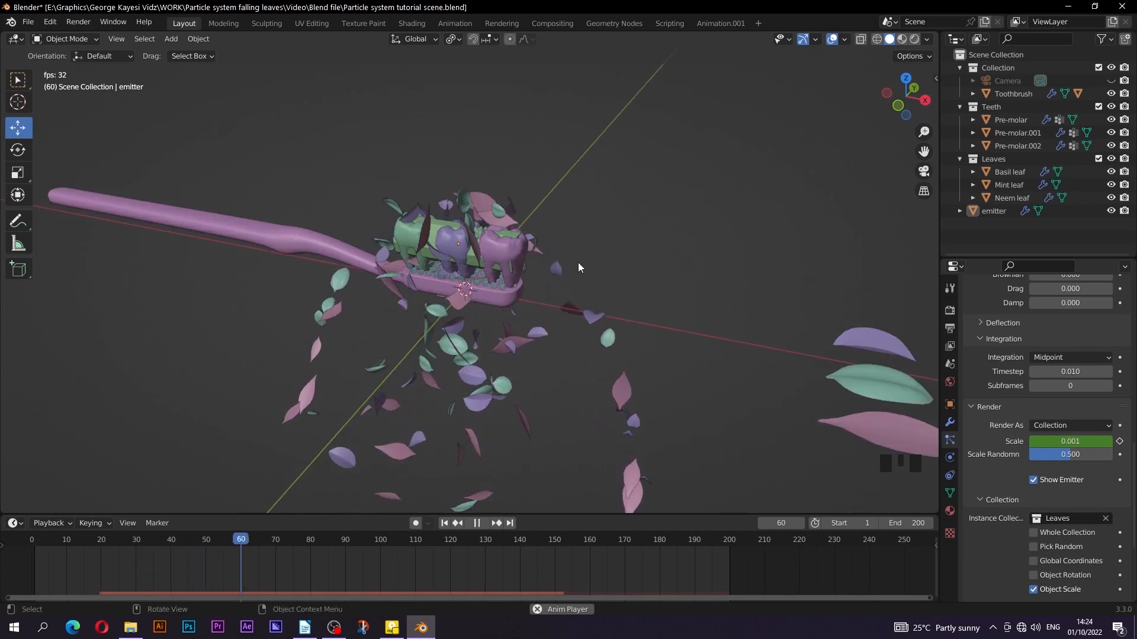
{"action": "middle_click_drag", "start_coordinate": [613, 275], "coordinate": [415, 426]}
{"action": "left_click_drag", "start_coordinate": [320, 537], "coordinate": [265, 522]}
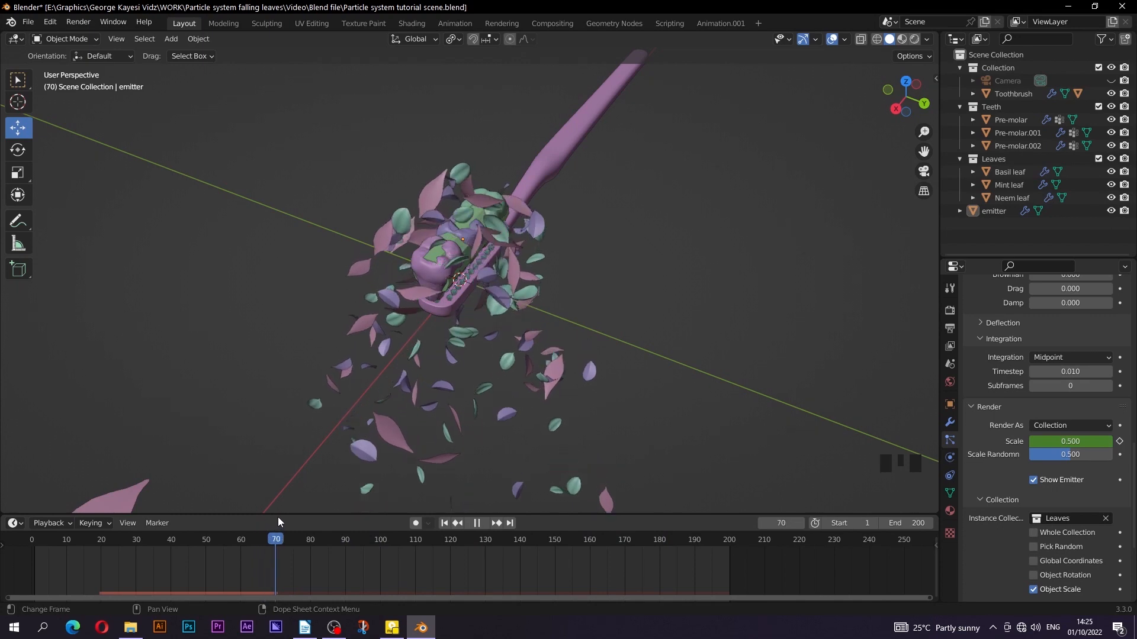
{"action": "key", "text": "space"}
- Add Collision physics to the toothbrush and replay the animation from the first frame
{"action": "left_click", "coordinate": [543, 184]}
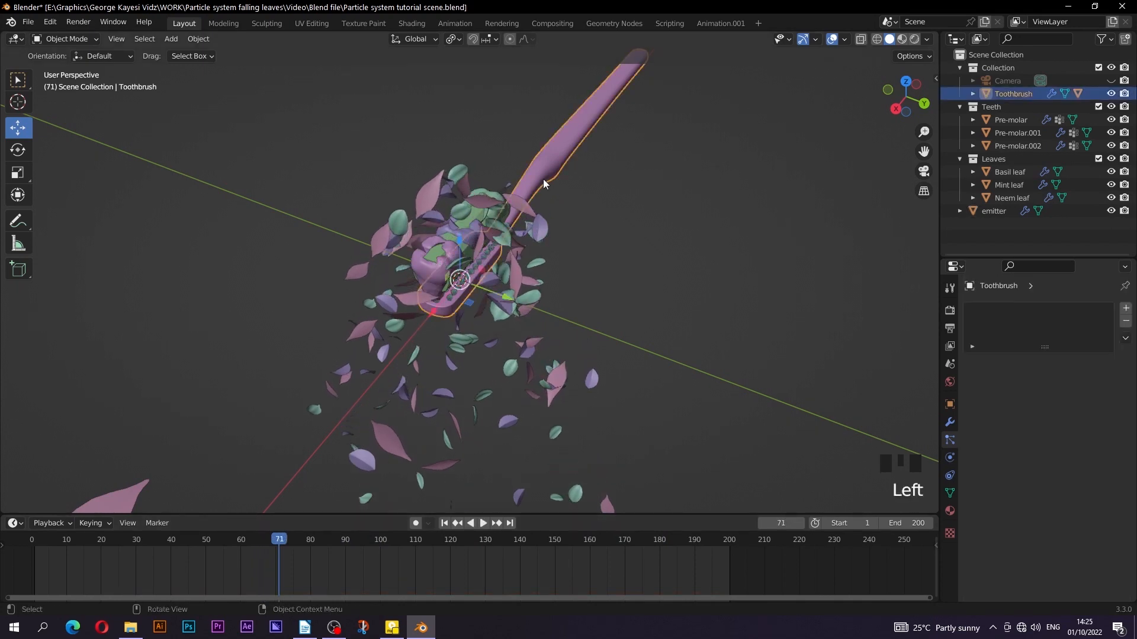
{"action": "left_click", "coordinate": [652, 285]}
{"action": "left_click", "coordinate": [546, 170]}
{"action": "left_click", "coordinate": [951, 459]}
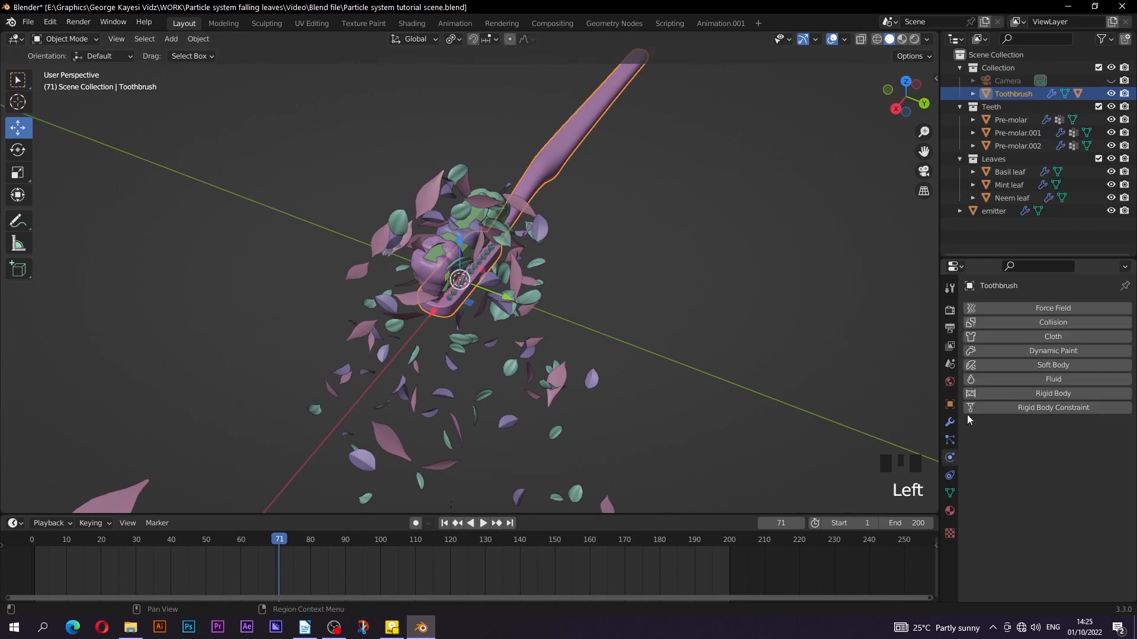
{"action": "left_click", "coordinate": [989, 321]}
{"action": "left_click", "coordinate": [444, 523]}
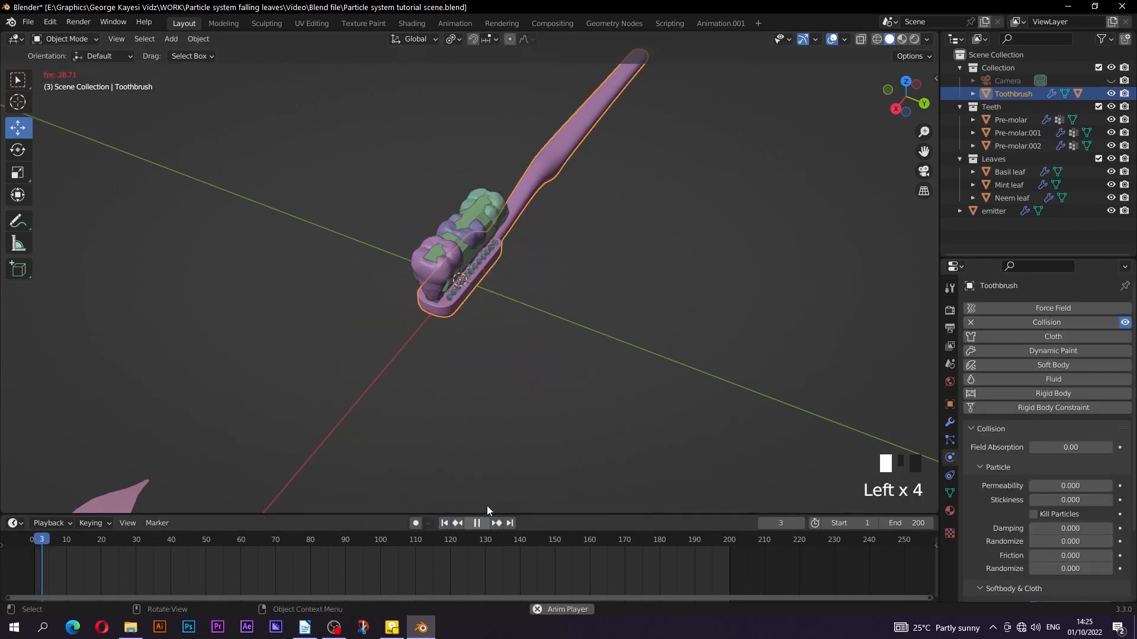
{"action": "middle_click_drag", "start_coordinate": [587, 431], "coordinate": [498, 401]}
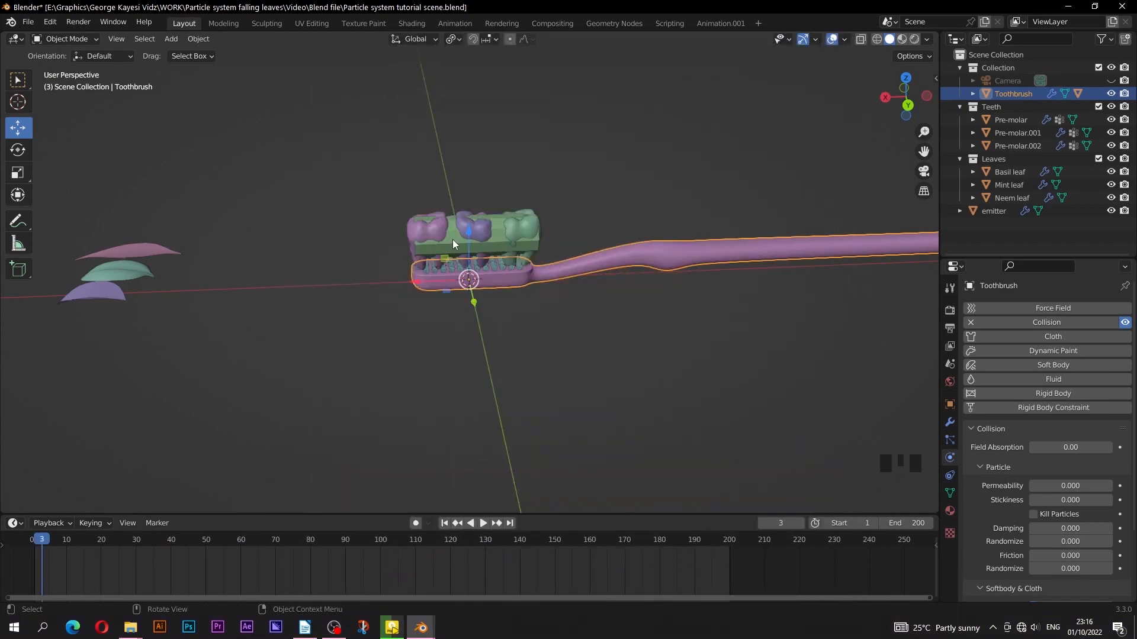
- Snap the 3D cursor to the centre of the emitter around the teeth
{"action": "left_click", "coordinate": [452, 239]}
{"action": "key", "text": "shift+s"}
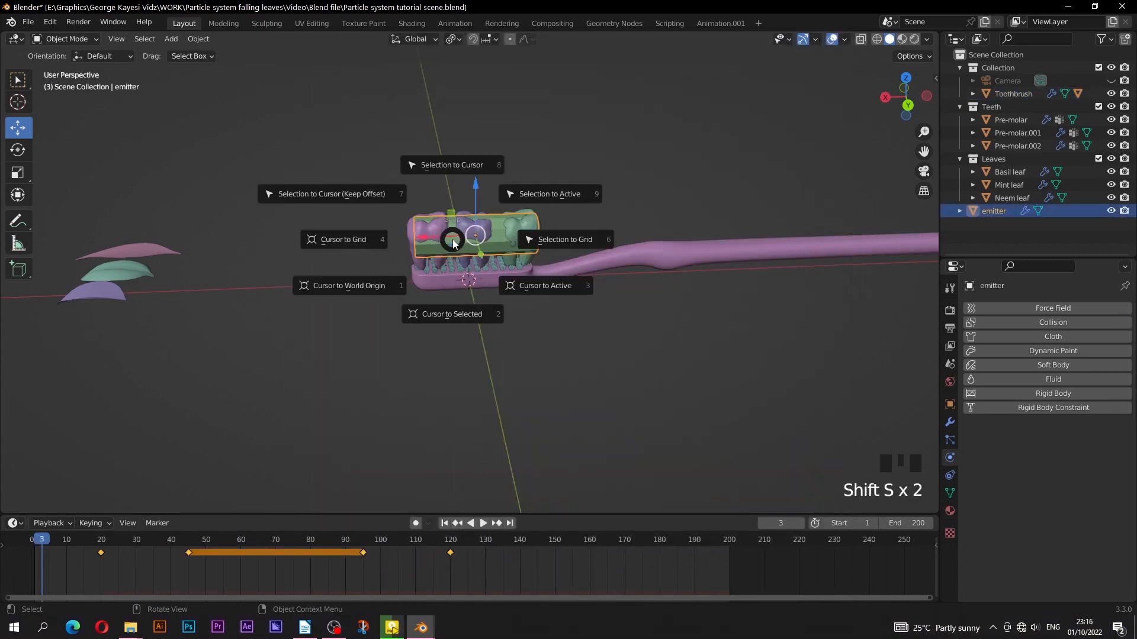
{"action": "left_click", "coordinate": [427, 315]}
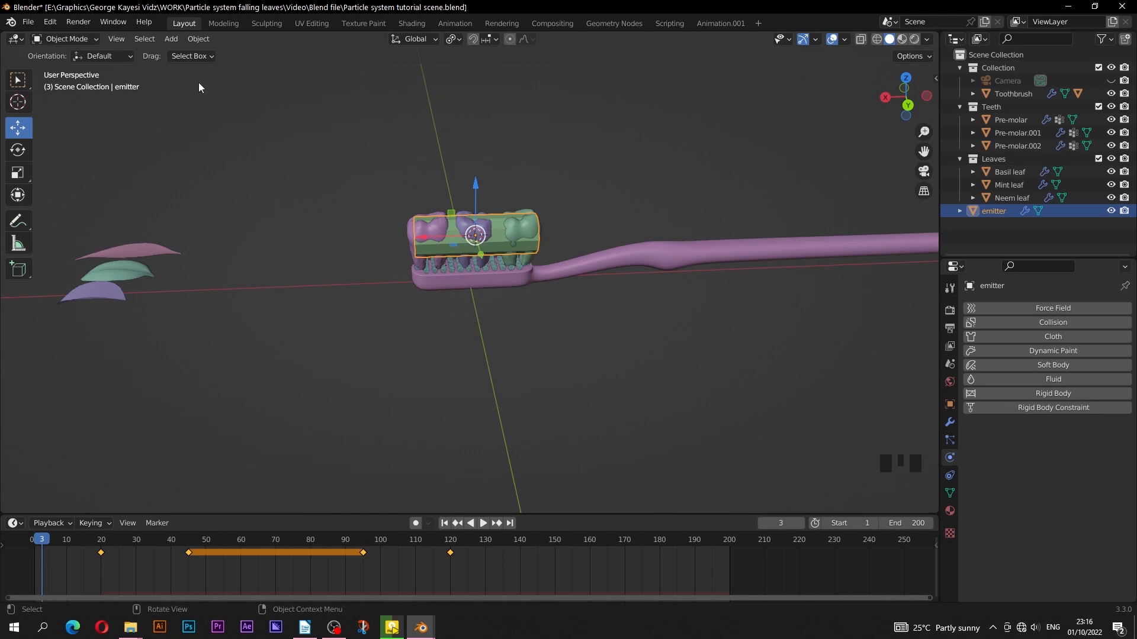
- Add a cylinder at the 3D cursor with a radius of 0.7 cm and a depth of 3.2 cm
{"action": "left_click", "coordinate": [171, 38]}
{"action": "mouse_move", "coordinate": [175, 54]}
{"action": "left_click", "coordinate": [299, 118]}
{"action": "left_click", "coordinate": [48, 499]}
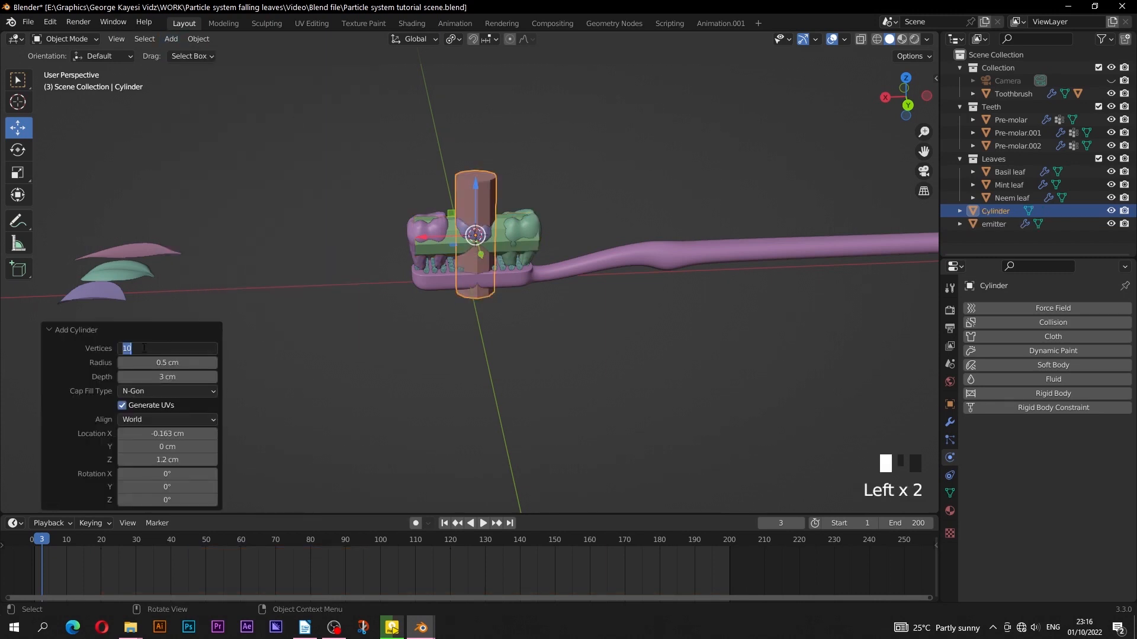
{"action": "type", "text": ".7"}
{"action": "left_click", "coordinate": [143, 377]}
{"action": "type", "text": "3.2"}
{"action": "key", "text": "Return"}
{"action": "left_click", "coordinate": [333, 373]}
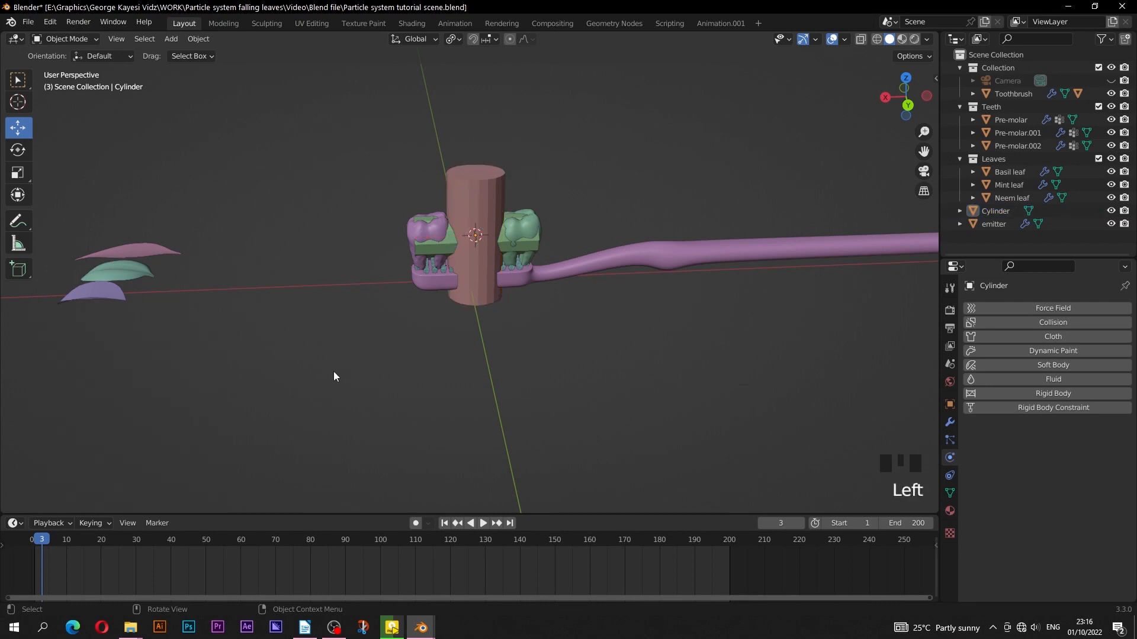
- Rotate the new cylinder 90° in the front view so it lies along the toothbrush head
{"action": "key", "text": "KP_1"}
{"action": "left_click", "coordinate": [467, 178]}
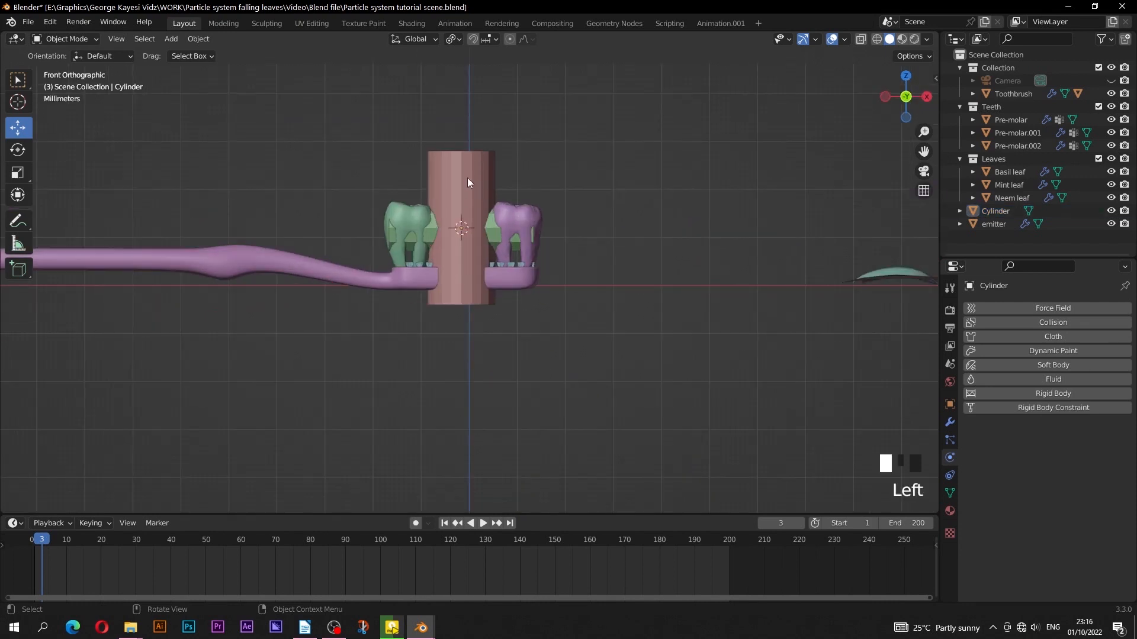
{"action": "type", "text": "r90"}
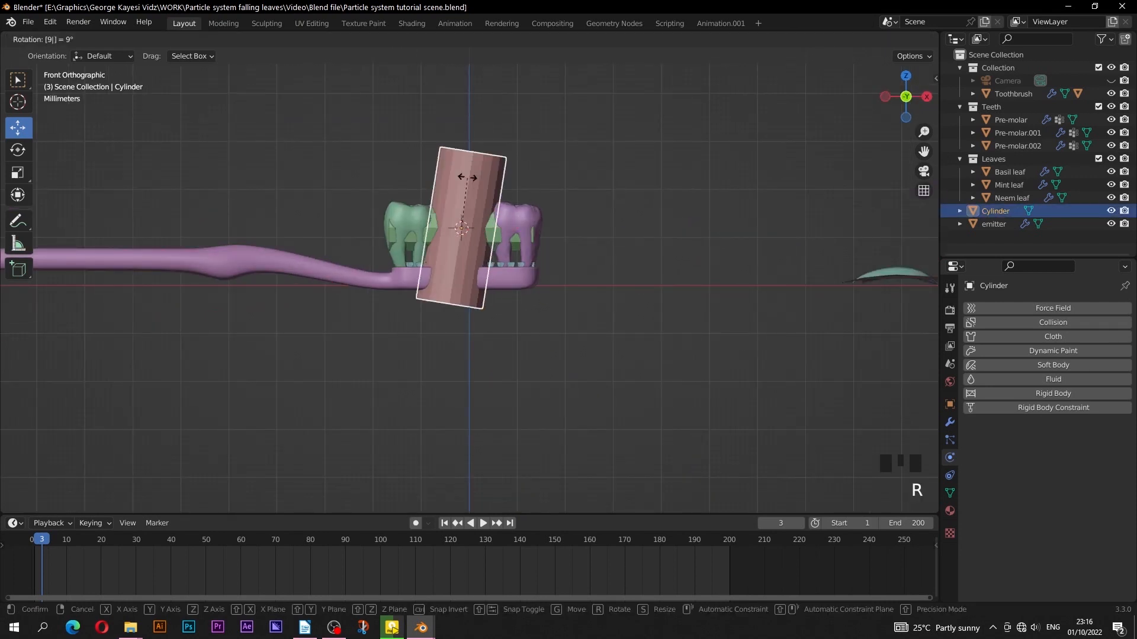
{"action": "key", "text": "Return"}
- Divide the cylinder's length with 14 evenly spaced loop cuts in Edit Mode
{"action": "scroll", "coordinate": [467, 178], "scroll_direction": "up", "scroll_amount": 2}
{"action": "key", "text": "Tab"}
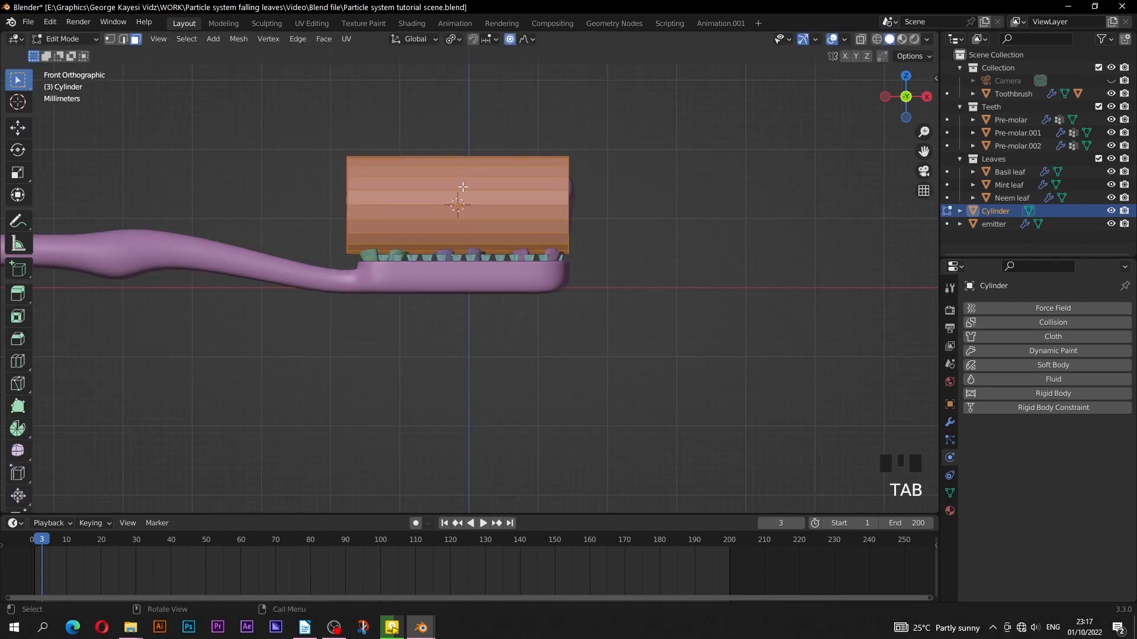
{"action": "scroll", "coordinate": [462, 187], "scroll_direction": "up", "scroll_amount": 11}
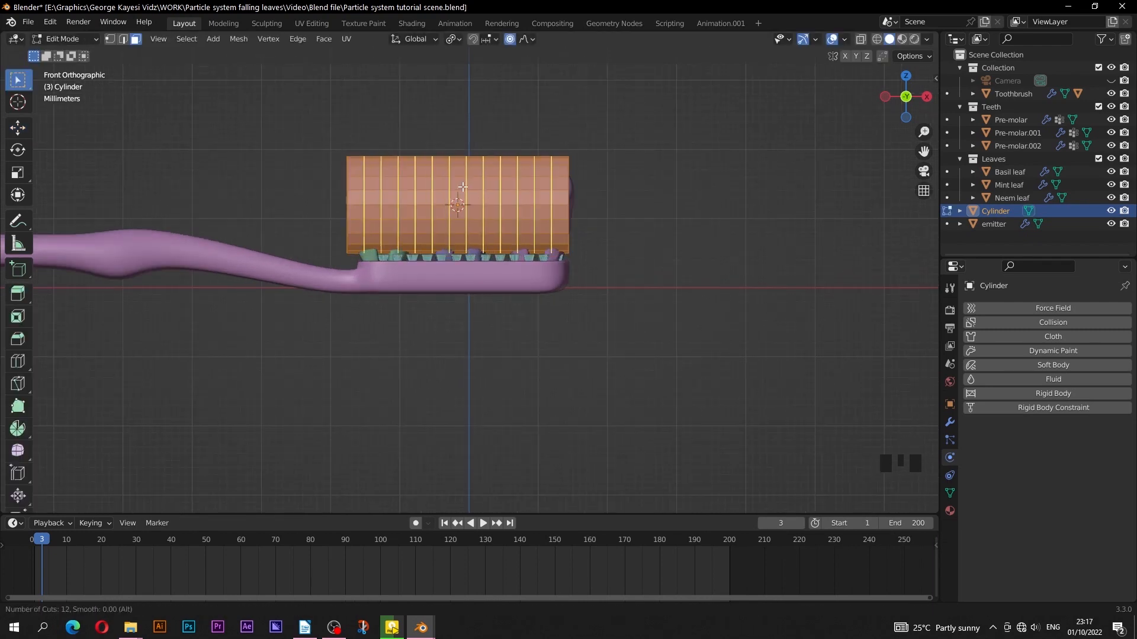
{"action": "left_click", "coordinate": [462, 187]}
{"action": "right_click", "coordinate": [461, 187]}
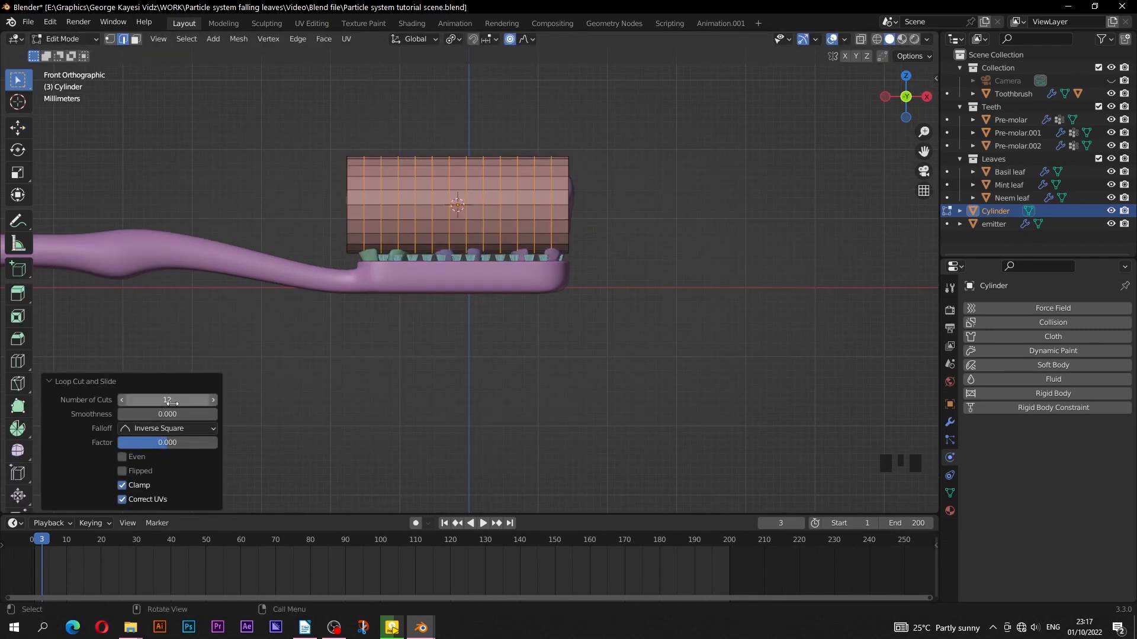
{"action": "type", "text": "14"}
{"action": "left_click", "coordinate": [287, 427]}
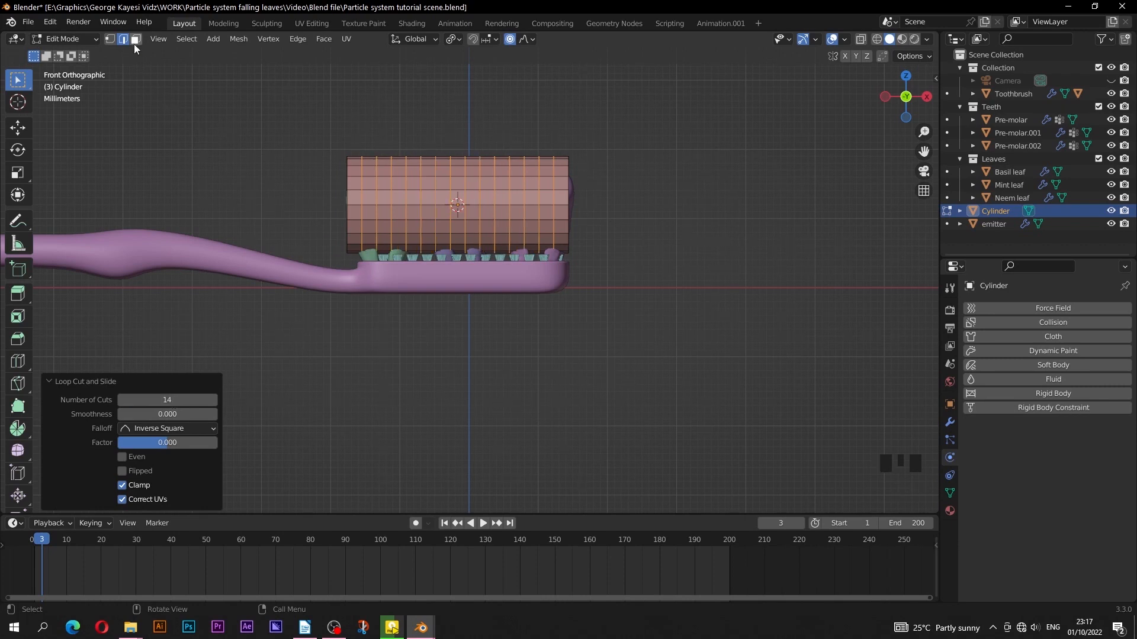
- Select every second ring of faces plus both end caps of the cylinder, and delete those faces
{"action": "left_click", "coordinate": [135, 41]}
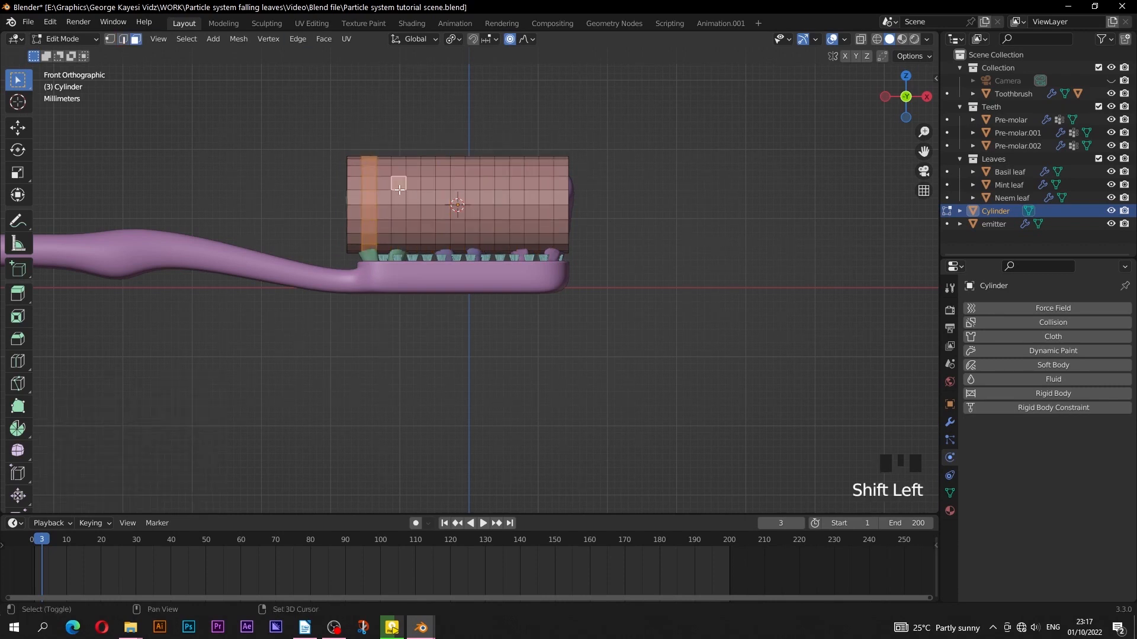
{"action": "left_click", "coordinate": [399, 188], "text": "shift"}
{"action": "left_click", "coordinate": [428, 190], "text": "shift"}
{"action": "left_click", "coordinate": [458, 193], "text": "shift"}
{"action": "middle_click_drag", "start_coordinate": [560, 202], "coordinate": [640, 242]}
{"action": "left_click", "coordinate": [528, 240], "text": "shift"}
{"action": "left_click", "coordinate": [424, 265], "text": "shift"}
{"action": "middle_click_drag", "start_coordinate": [496, 269], "coordinate": [392, 301]}
{"action": "key", "text": "Delete"}
{"action": "left_click", "coordinate": [487, 321]}
- Isolate the cylinder in local view with X-ray on, and circle-select scattered vertices across its separate rings
{"action": "left_click", "coordinate": [110, 40]}
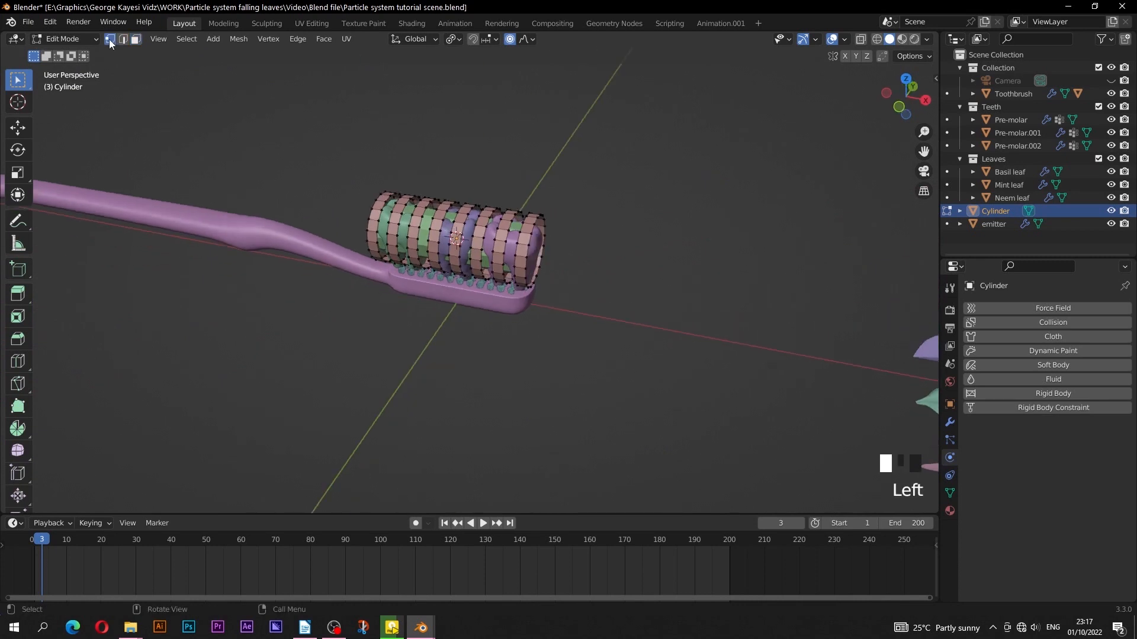
{"action": "key", "text": "slash"}
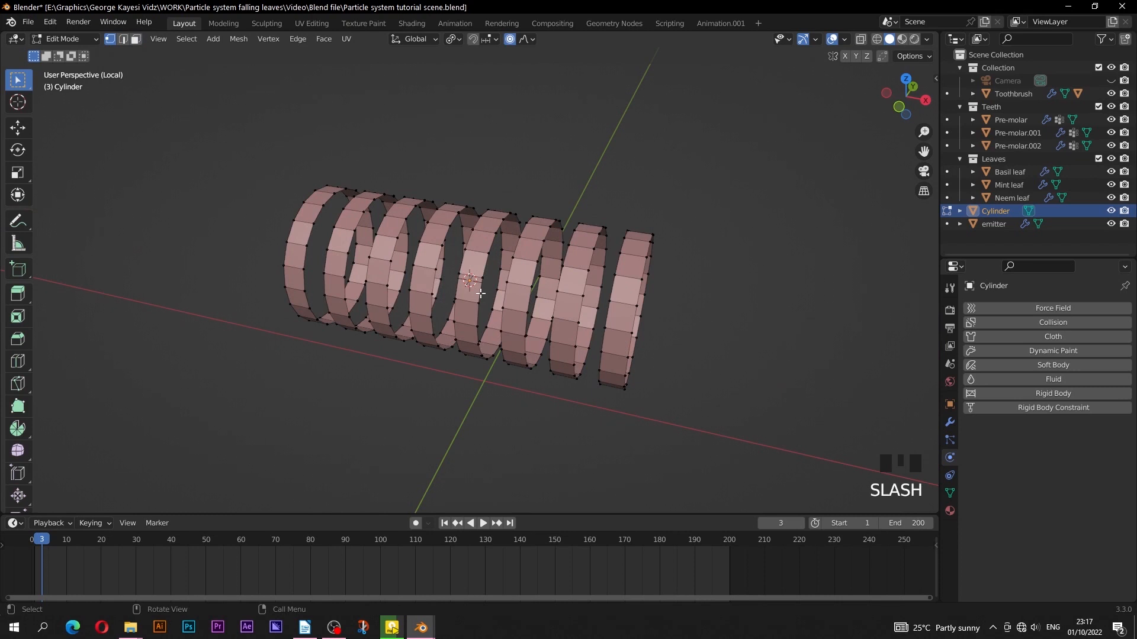
{"action": "key", "text": "alt+z"}
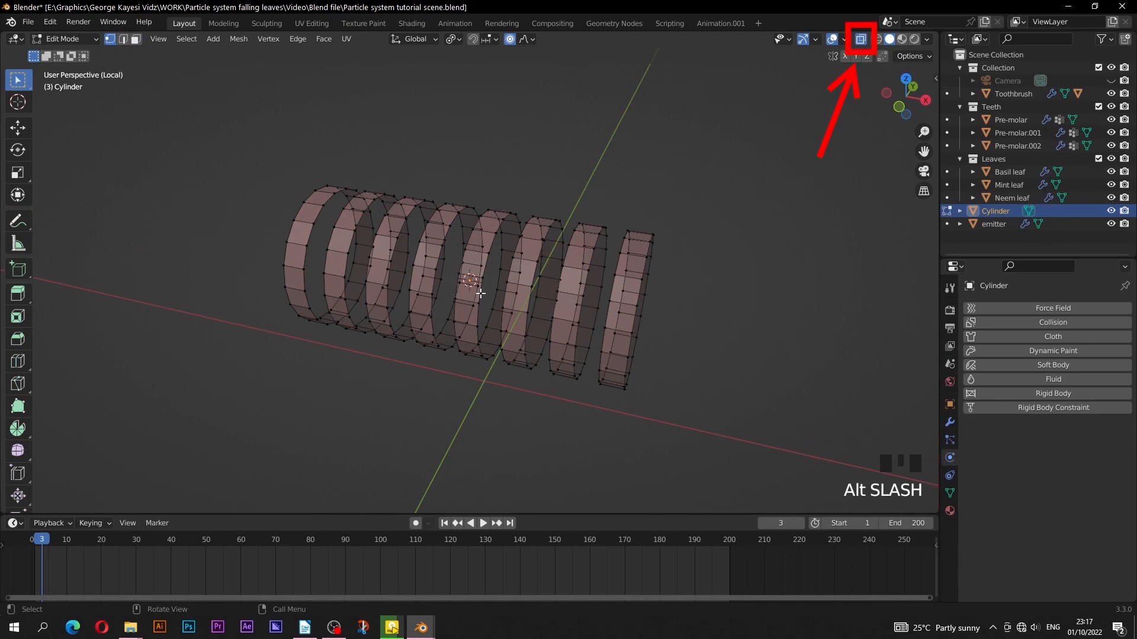
{"action": "key", "text": "c"}
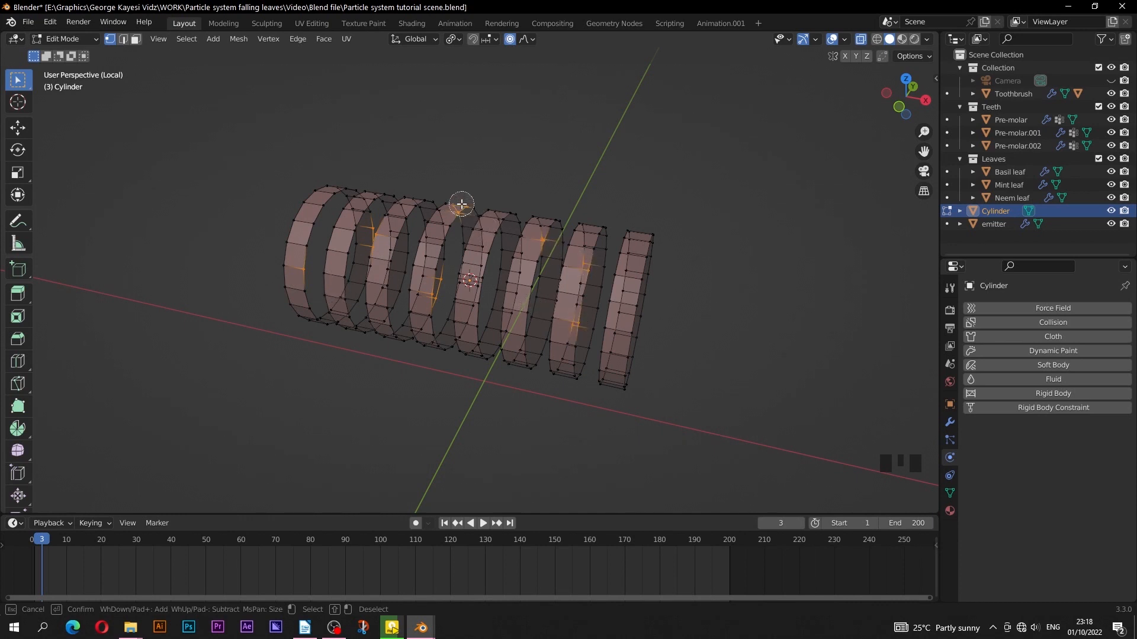
{"action": "right_click", "coordinate": [478, 276]}
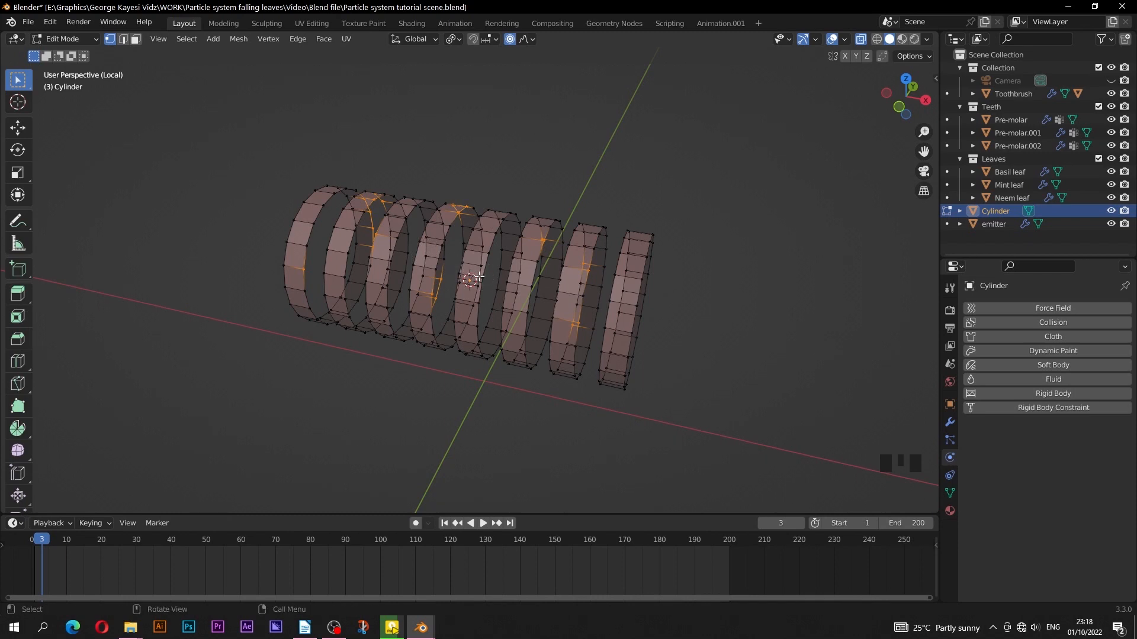
- Add more scattered vertices from the other side of the cylinder's rings to the circle selection and turn X-ray off
{"action": "middle_click_drag", "start_coordinate": [479, 277], "coordinate": [442, 274]}
{"action": "key", "text": "c"}
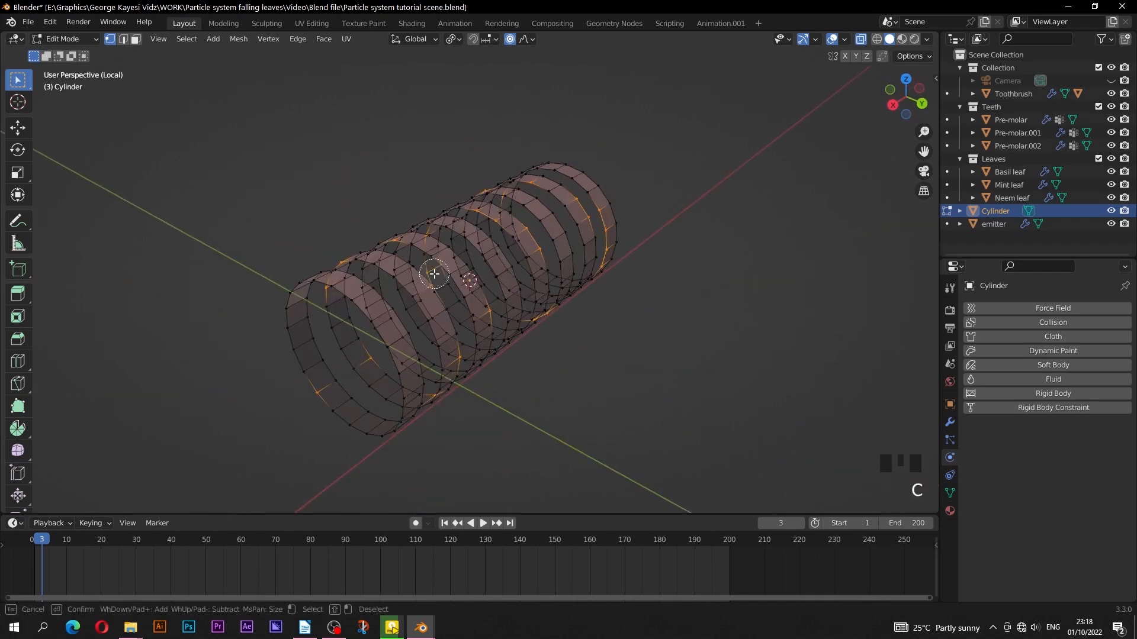
{"action": "mouse_move", "coordinate": [281, 299]}
{"action": "left_mouse_down"}
{"action": "mouse_move", "coordinate": [459, 357]}
{"action": "mouse_move", "coordinate": [482, 297]}
{"action": "left_mouse_up"}
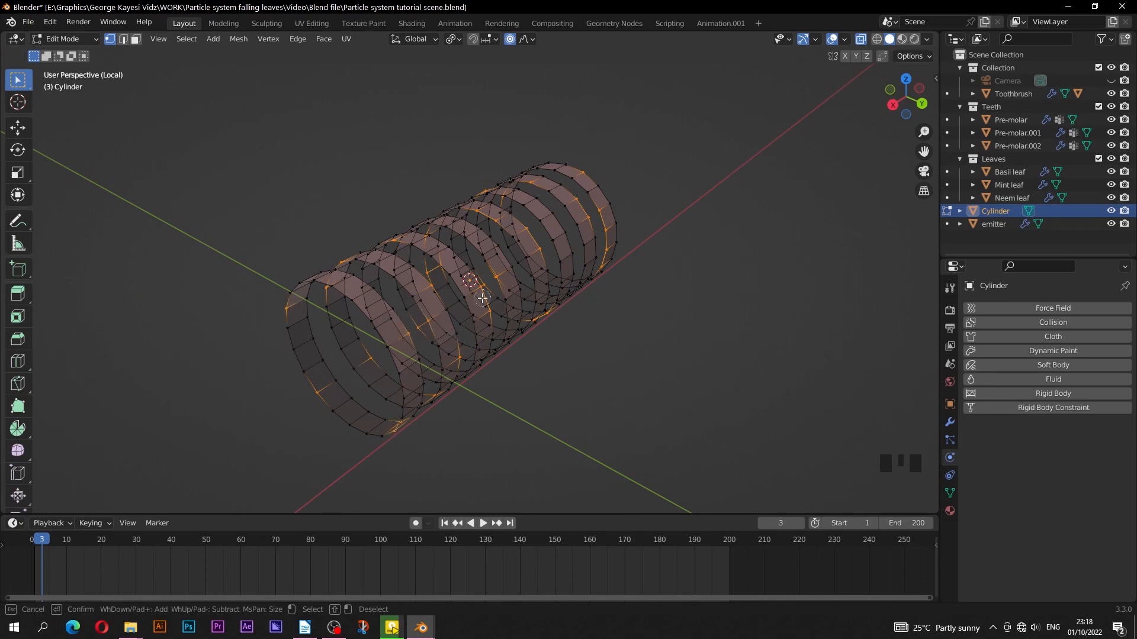
{"action": "right_click", "coordinate": [540, 219]}
{"action": "middle_click_drag", "start_coordinate": [411, 215], "coordinate": [547, 332]}
{"action": "key", "text": "alt+z"}
{"action": "key", "text": "c"}
{"action": "right_click", "coordinate": [486, 284]}
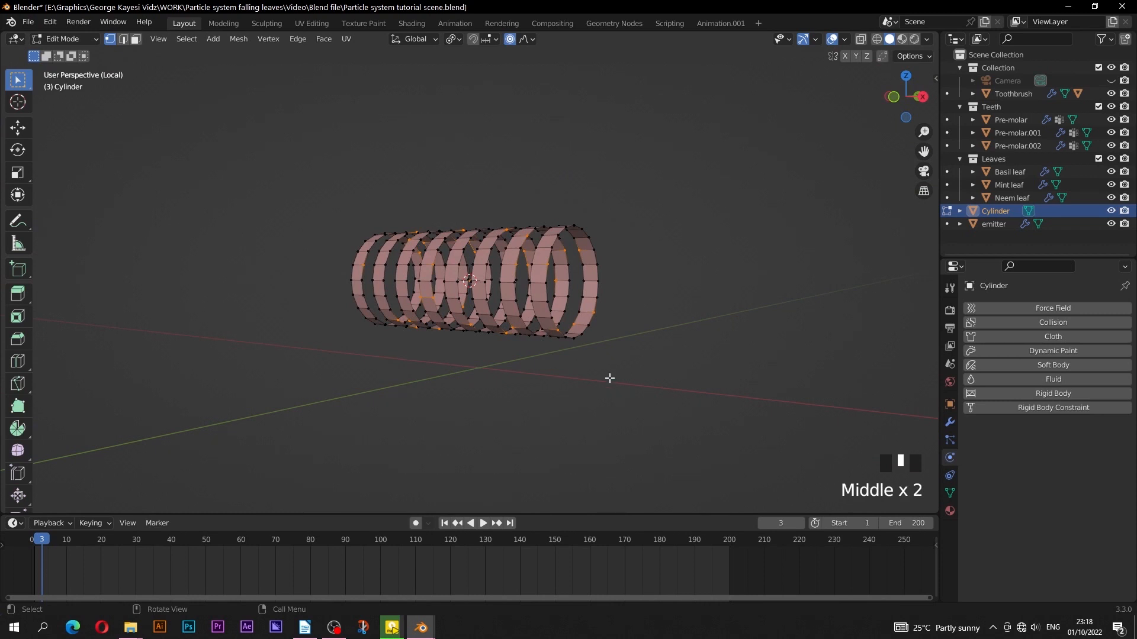
- Scale the selected vertices to about 0.926 around the median point, using Random proportional falloff
{"action": "key", "text": "period"}
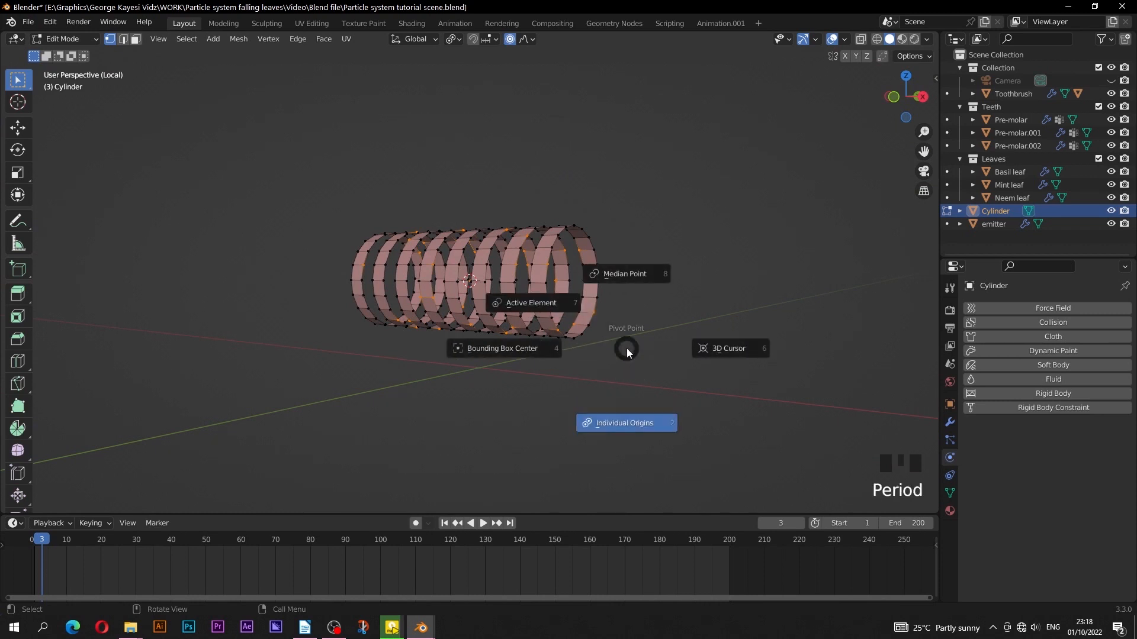
{"action": "left_click", "coordinate": [616, 273]}
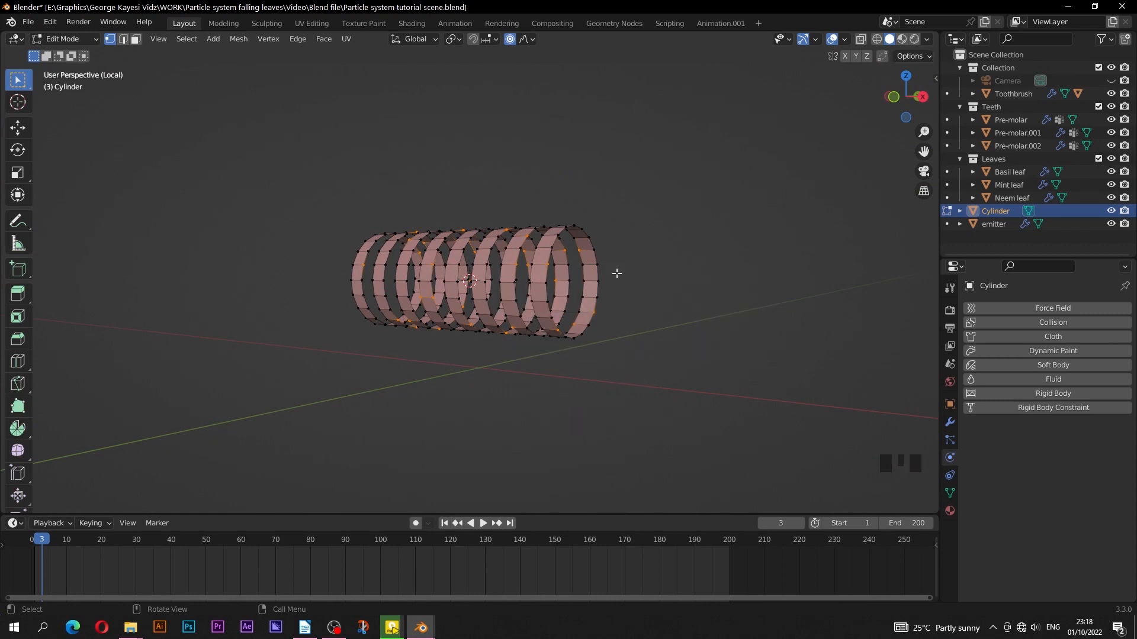
{"action": "left_click", "coordinate": [526, 39]}
{"action": "key", "text": "s"}
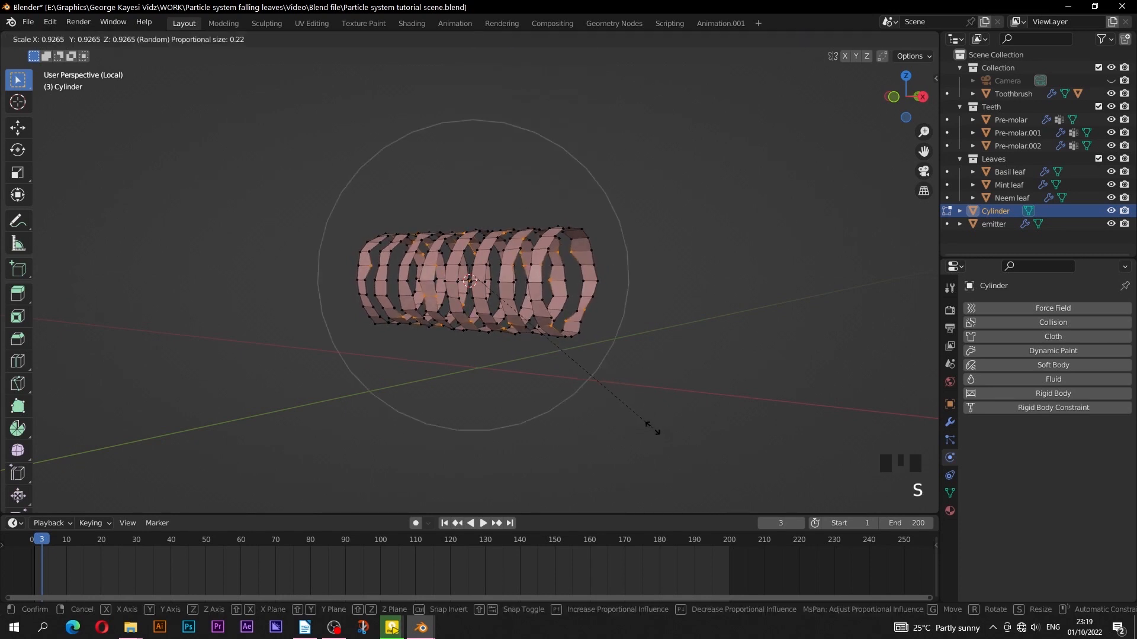
{"action": "left_click", "coordinate": [652, 428]}
- Set the pivot point to Individual Origins and scale the scattered vertices again with Random falloff
{"action": "middle_click_drag", "start_coordinate": [653, 428], "coordinate": [434, 392]}
{"action": "key", "text": "period"}
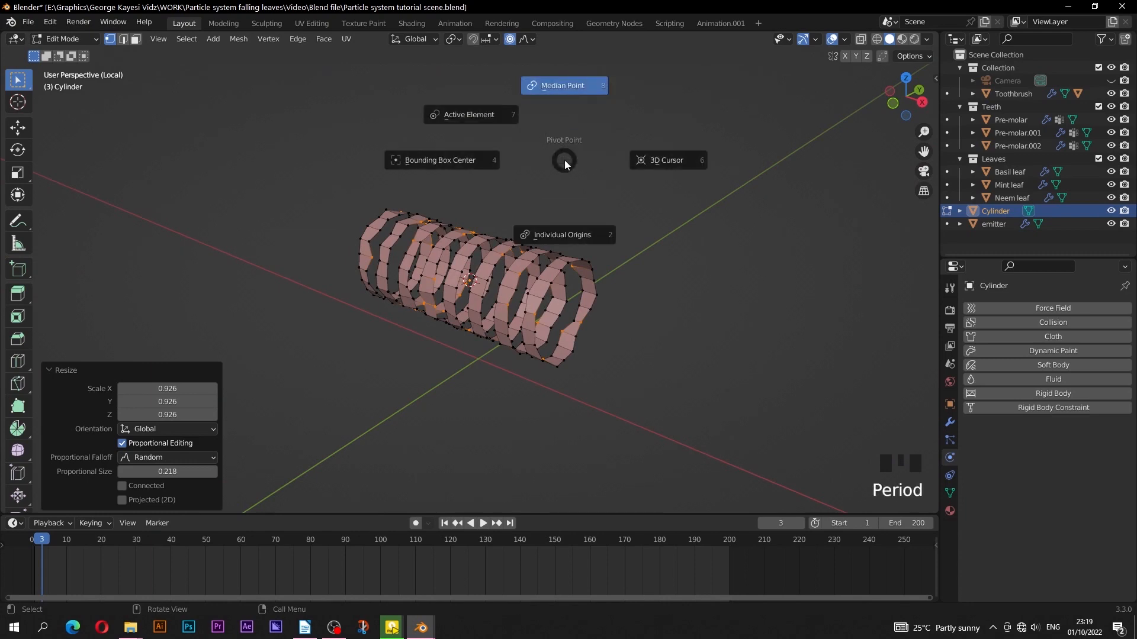
{"action": "left_click", "coordinate": [555, 236]}
{"action": "middle_click_drag", "start_coordinate": [555, 236], "coordinate": [630, 398]}
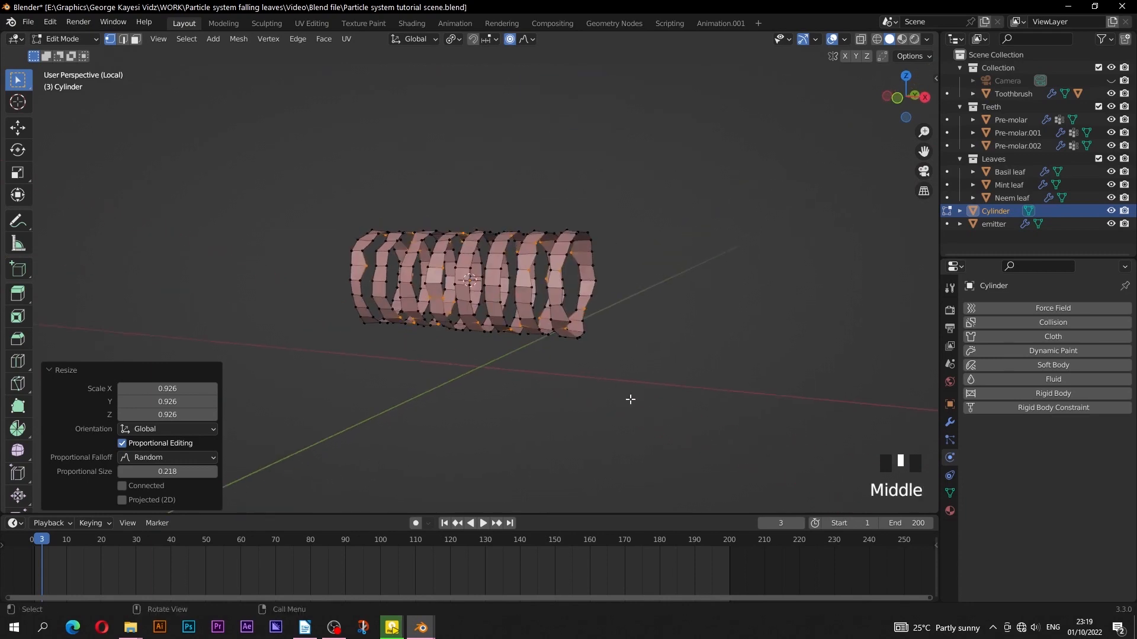
{"action": "key", "text": "s"}
{"action": "left_click", "coordinate": [592, 347]}
{"action": "middle_click_drag", "start_coordinate": [592, 347], "coordinate": [486, 255]}
- Select the two end rings and the fifth ring from the handle side as linked geometry, and scale them down slightly
{"action": "left_click", "coordinate": [485, 251]}
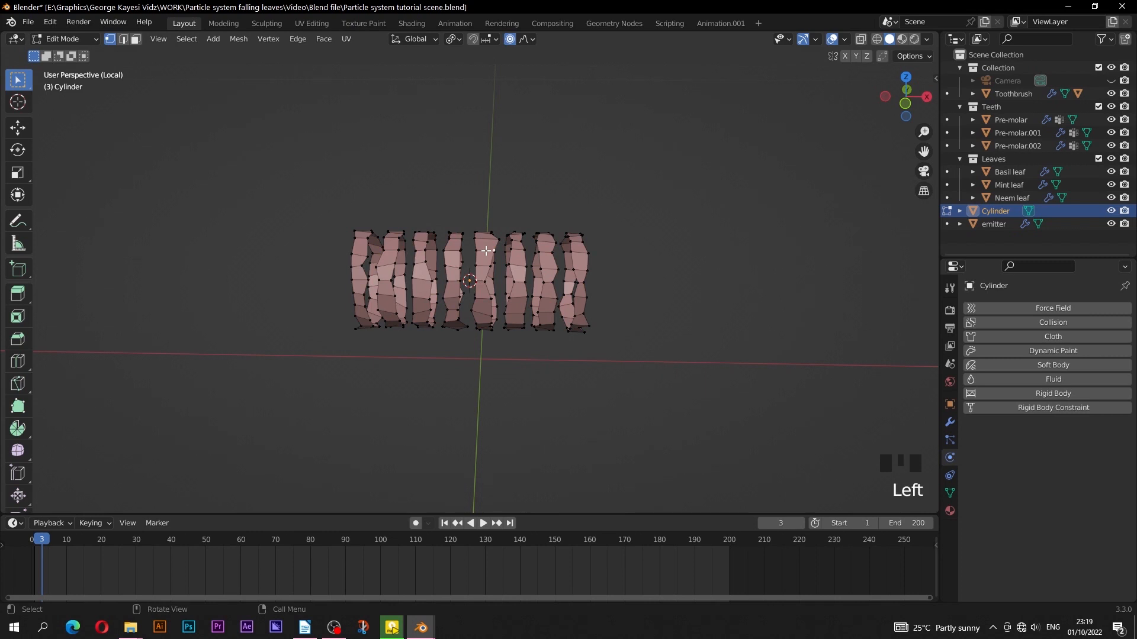
{"action": "key", "text": "l"}
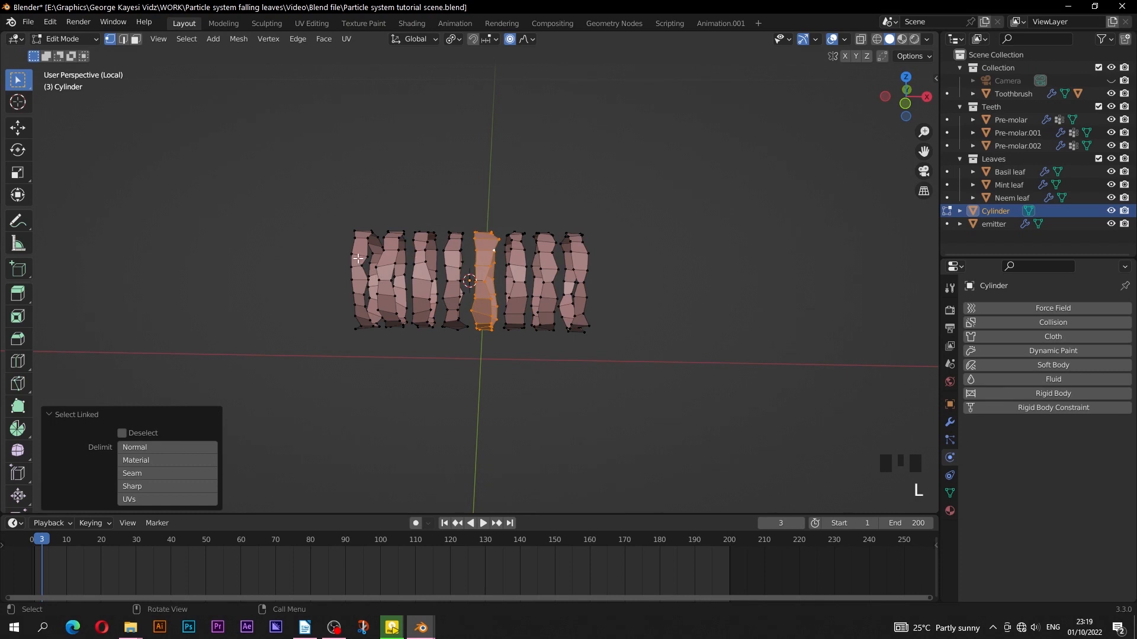
{"action": "key", "text": "l"}
{"action": "key", "text": "l"}
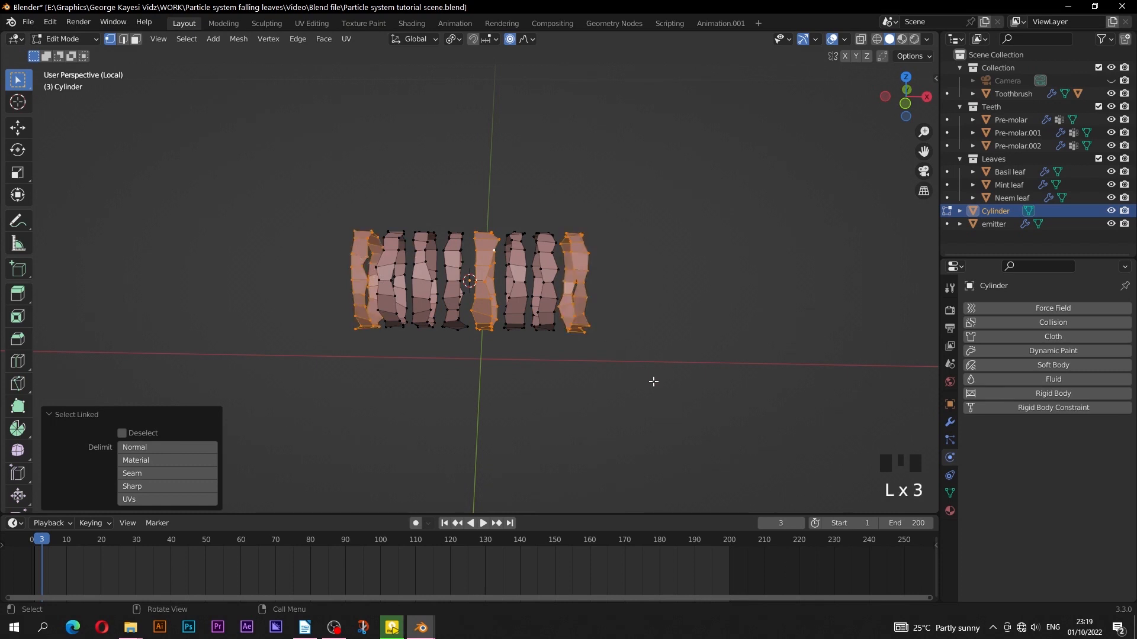
{"action": "key", "text": "s"}
{"action": "left_click", "coordinate": [643, 361]}
- Select the whole third ring from the handle side and scale it to about 1.039 with Random falloff
{"action": "left_click", "coordinate": [394, 270]}
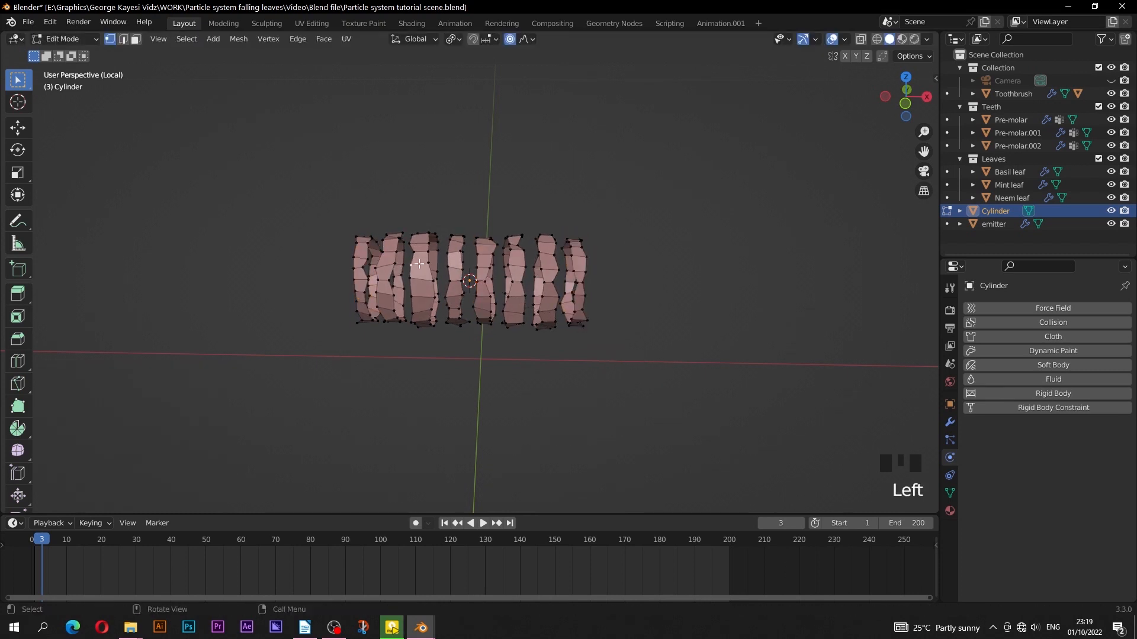
{"action": "key", "text": "l"}
{"action": "key", "text": "s"}
{"action": "left_click", "coordinate": [448, 360]}
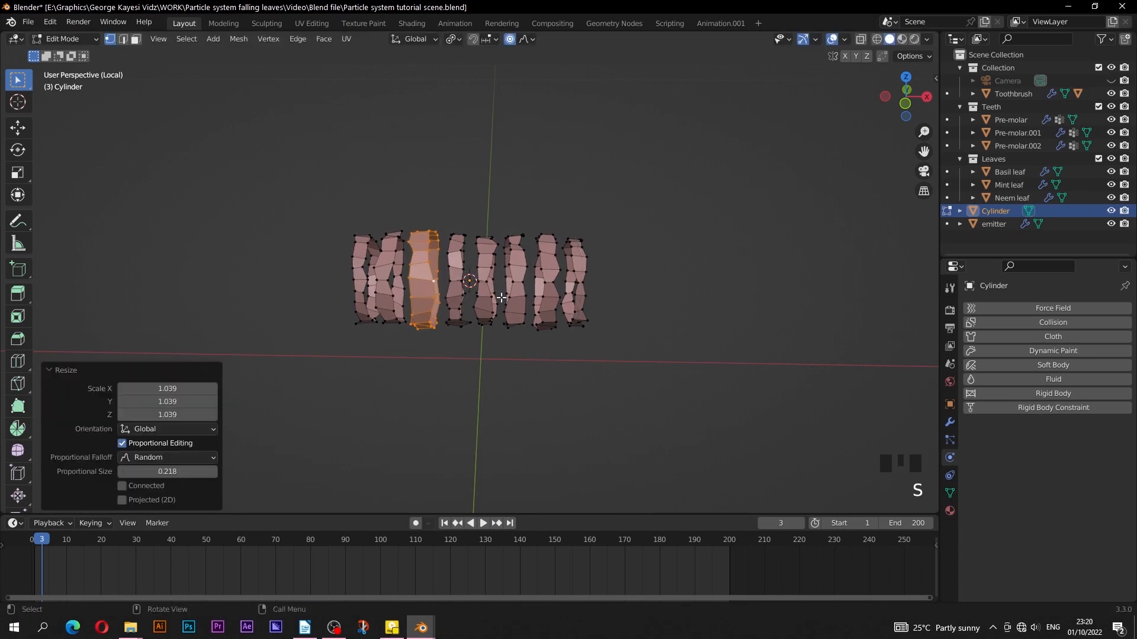
- Scale the fifth ring from the handle side to about 0.954, reducing the proportional size to about 0.102
{"action": "left_click", "coordinate": [488, 287]}
{"action": "key", "text": "l"}
{"action": "key", "text": "s"}
{"action": "scroll", "coordinate": [518, 386], "scroll_direction": "up", "scroll_amount": 5}
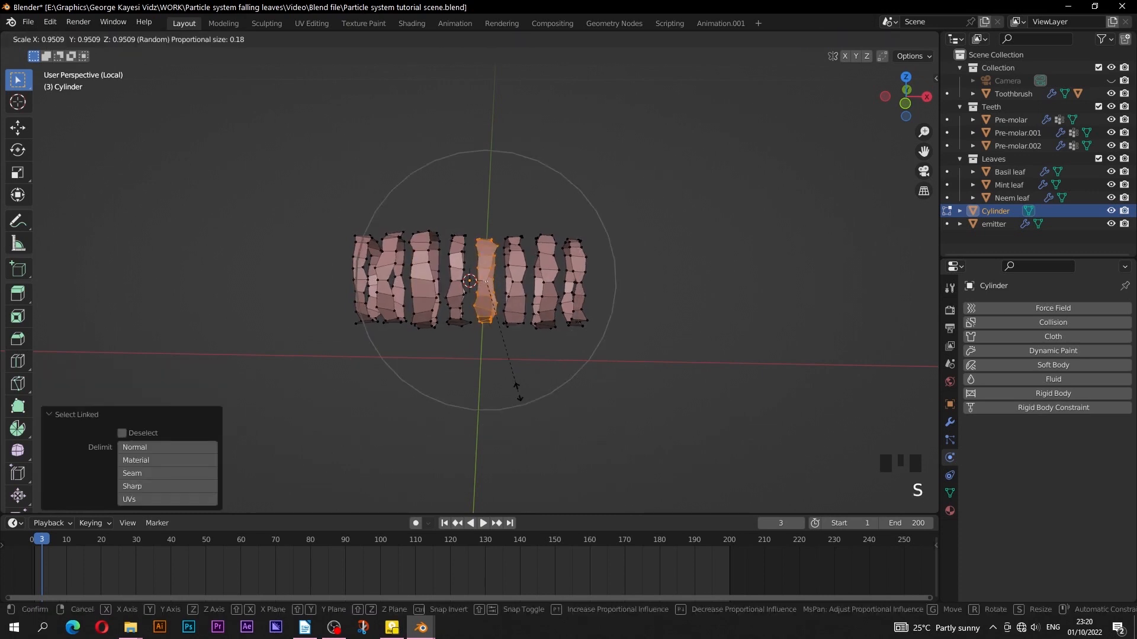
{"action": "left_click", "coordinate": [518, 390]}
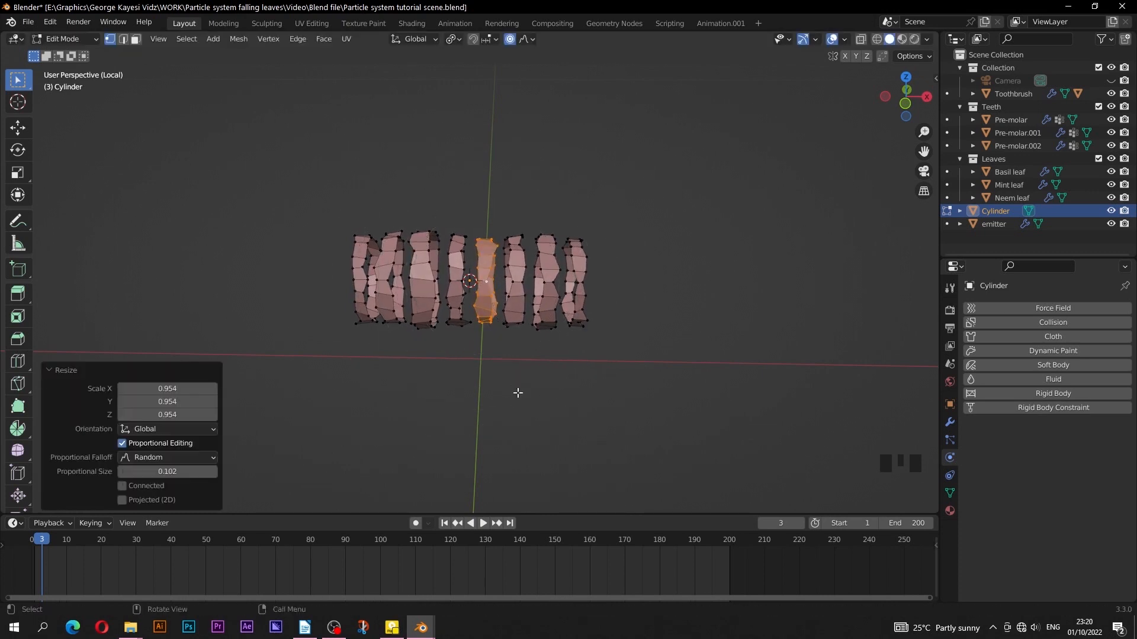
- Select the whole end ring at the toothbrush tip side and scale it to about 0.927
{"action": "left_click", "coordinate": [585, 282]}
{"action": "key", "text": "l"}
{"action": "key", "text": "s"}
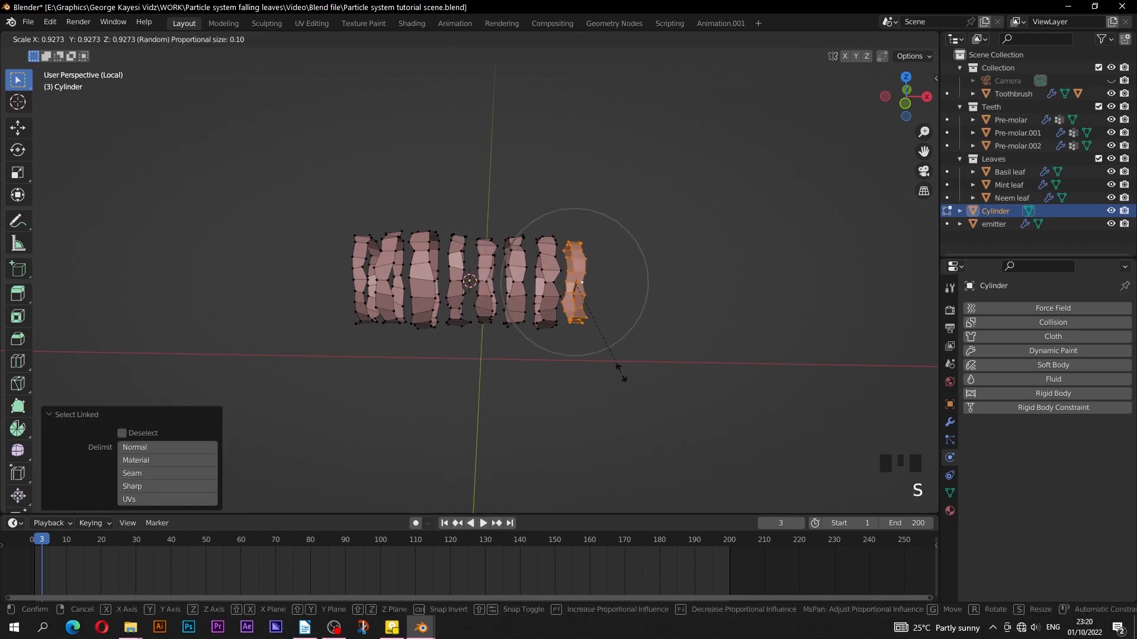
{"action": "left_click", "coordinate": [620, 372]}
- Leave local view and rescale the third ring from the handle side against the teeth with Random falloff
{"action": "key", "text": "slash"}
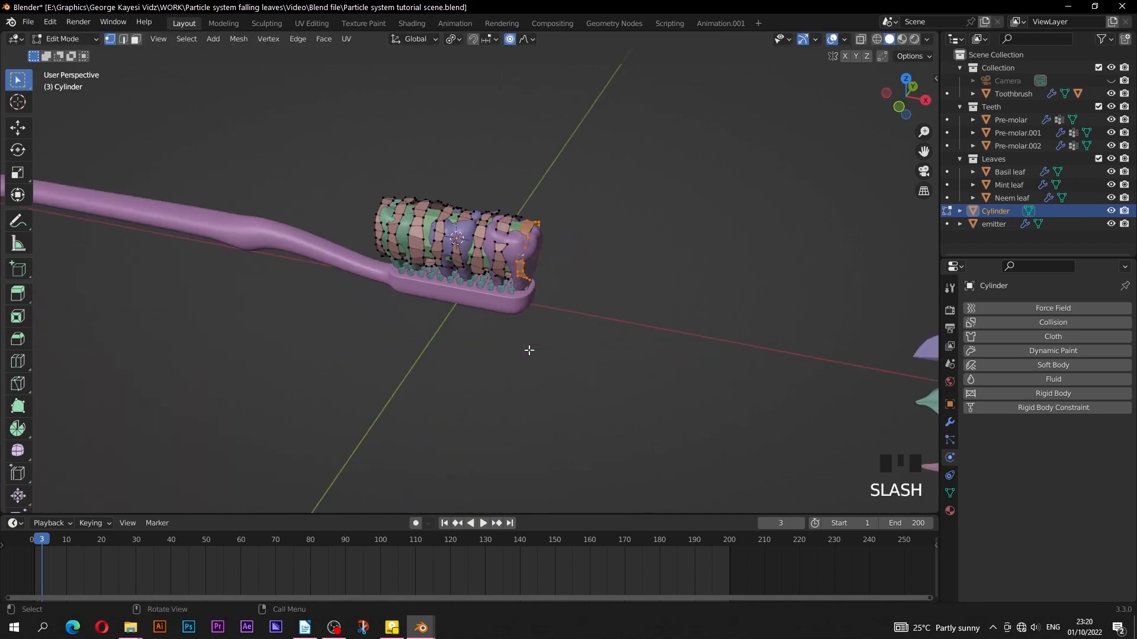
{"action": "scroll", "coordinate": [526, 279], "scroll_direction": "up", "scroll_amount": 2}
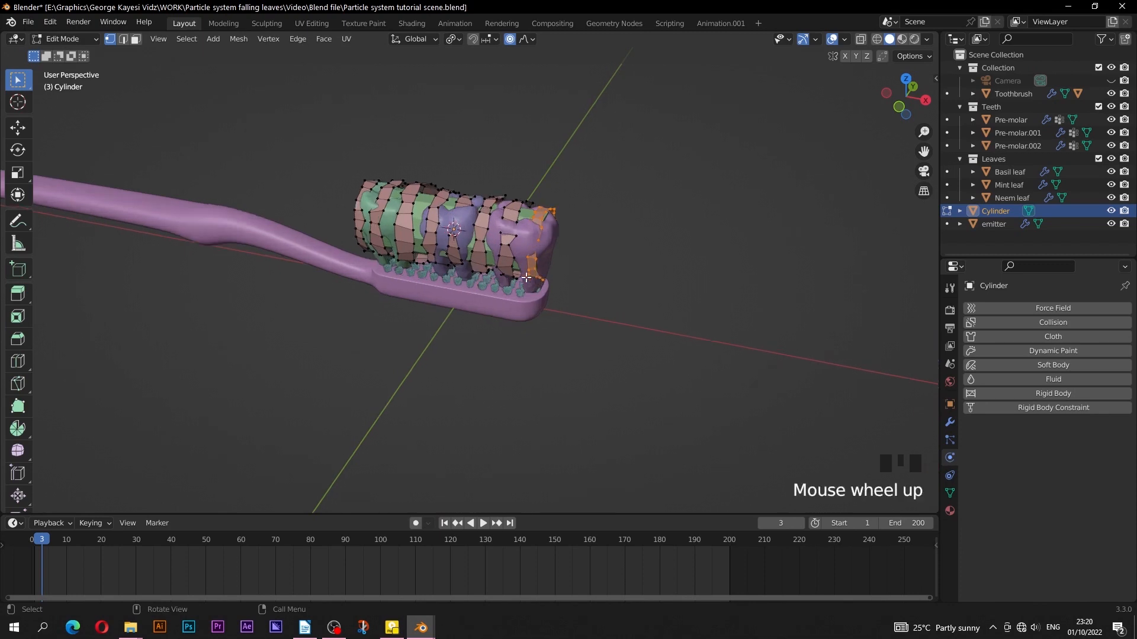
{"action": "mouse_move", "coordinate": [526, 279]}
{"action": "middle_mouse_down"}
{"action": "mouse_move", "coordinate": [289, 286]}
{"action": "mouse_move", "coordinate": [551, 241]}
{"action": "middle_mouse_up"}
{"action": "left_click", "coordinate": [550, 242]}
{"action": "key", "text": "l"}
{"action": "key", "text": "s"}
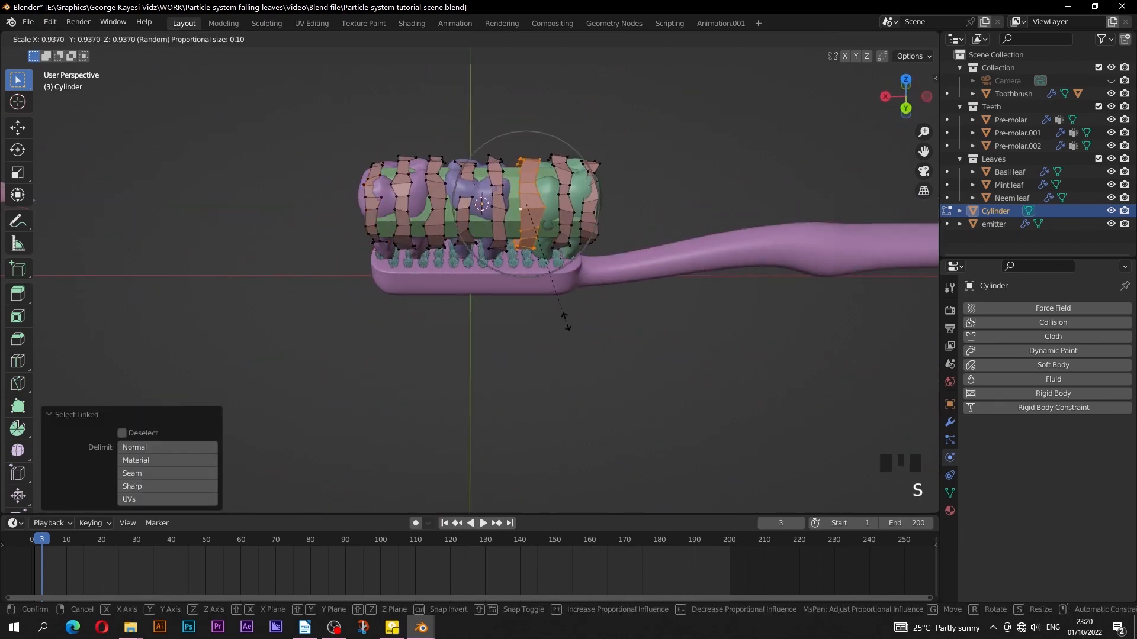
{"action": "left_click", "coordinate": [563, 308]}
- Select the second ring from the toothbrush tip as linked geometry and rescale it around the teeth
{"action": "left_click", "coordinate": [399, 195]}
{"action": "key", "text": "l"}
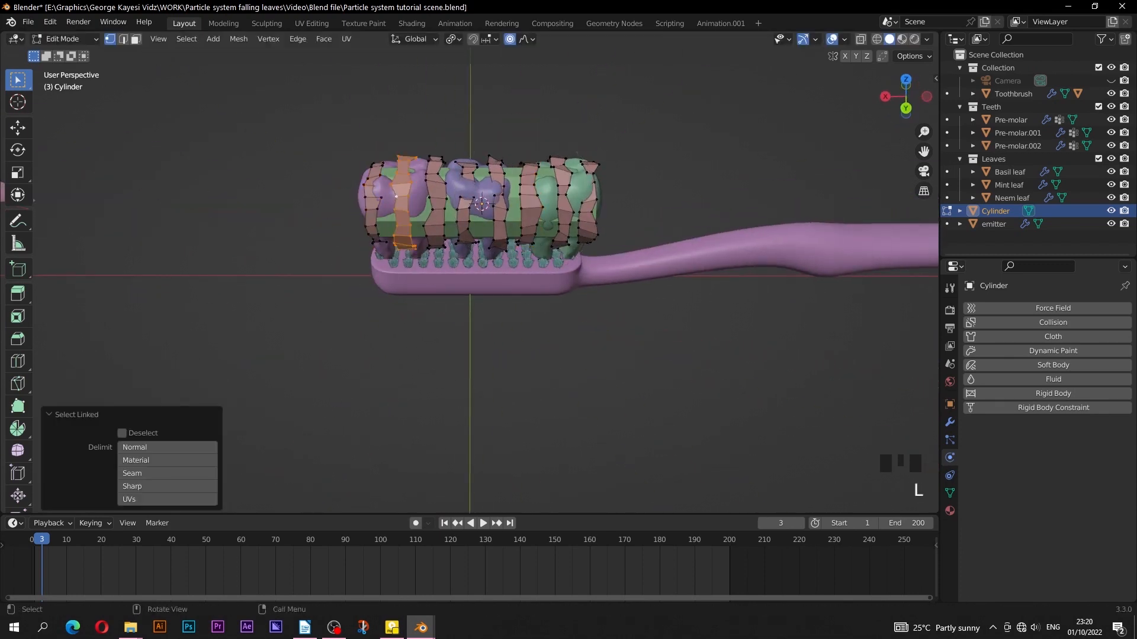
{"action": "key", "text": "s"}
{"action": "left_click", "coordinate": [438, 307]}
- Scale the end ring nearest the handle to about 1.108 with a proportional size of about 0.057
{"action": "left_click", "coordinate": [621, 248]}
{"action": "key", "text": "l"}
{"action": "key", "text": "s"}
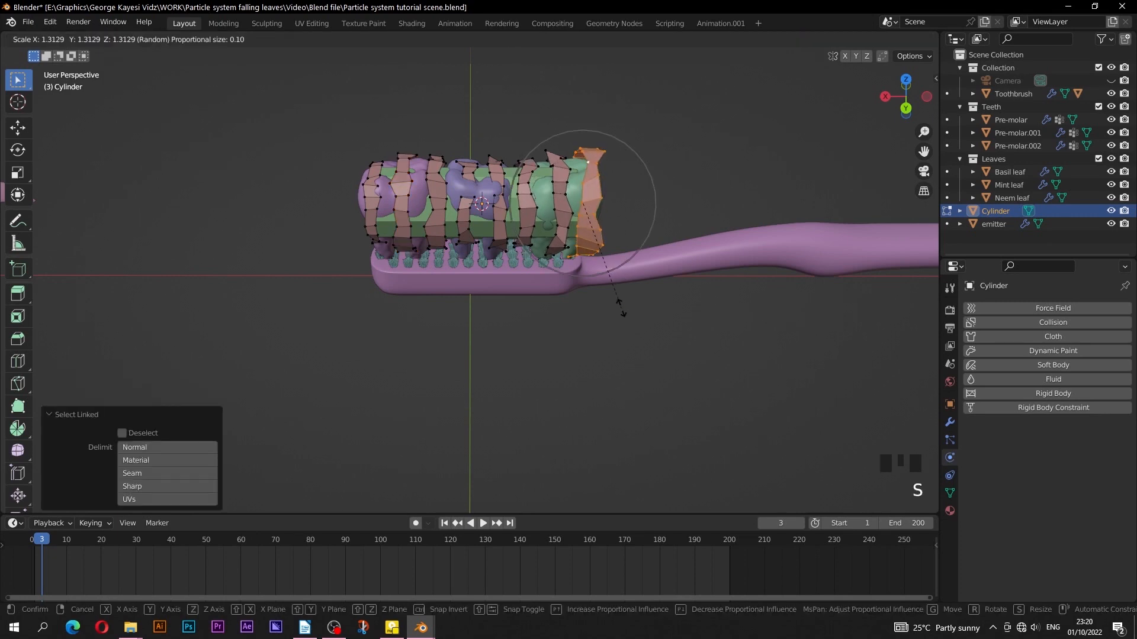
{"action": "left_click", "coordinate": [613, 293]}
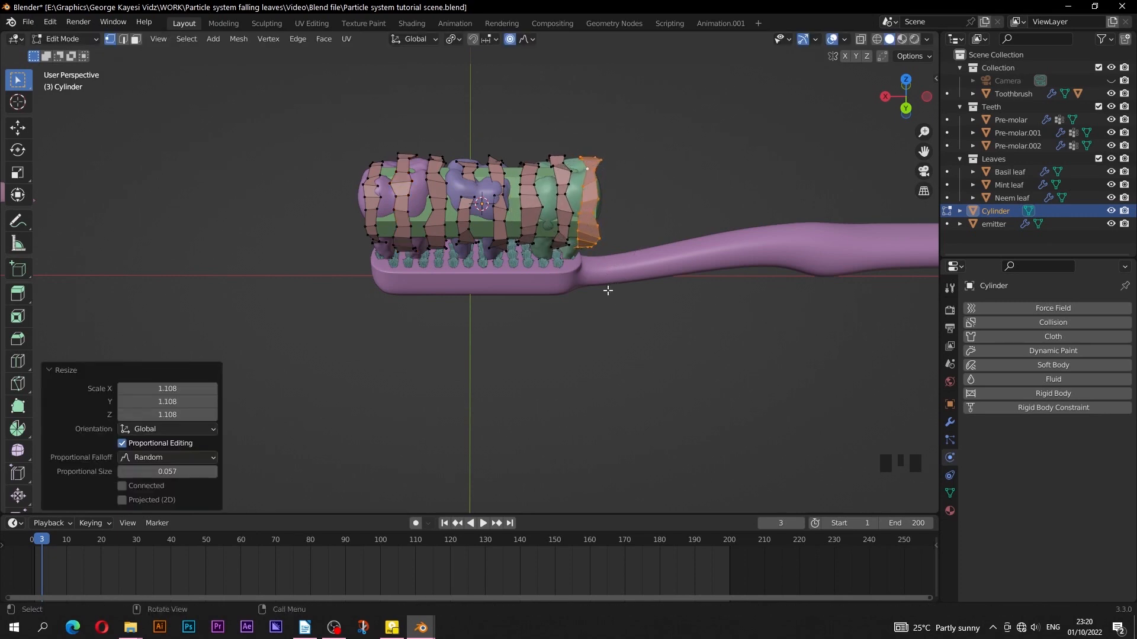
- Isolate the cylinder in local view and select scattered single faces all around its rings in face select mode
{"action": "mouse_move", "coordinate": [606, 289]}
{"action": "middle_mouse_down"}
{"action": "mouse_move", "coordinate": [312, 229]}
{"action": "mouse_move", "coordinate": [421, 251]}
{"action": "middle_mouse_up"}
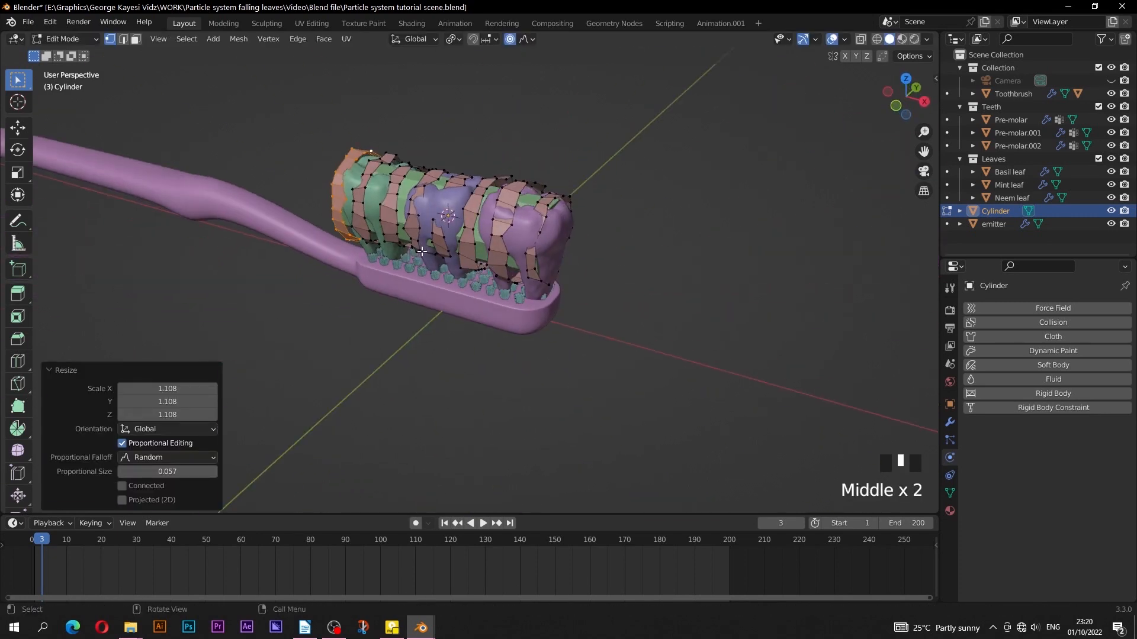
{"action": "left_click", "coordinate": [136, 39]}
{"action": "key", "text": "KP_Divide"}
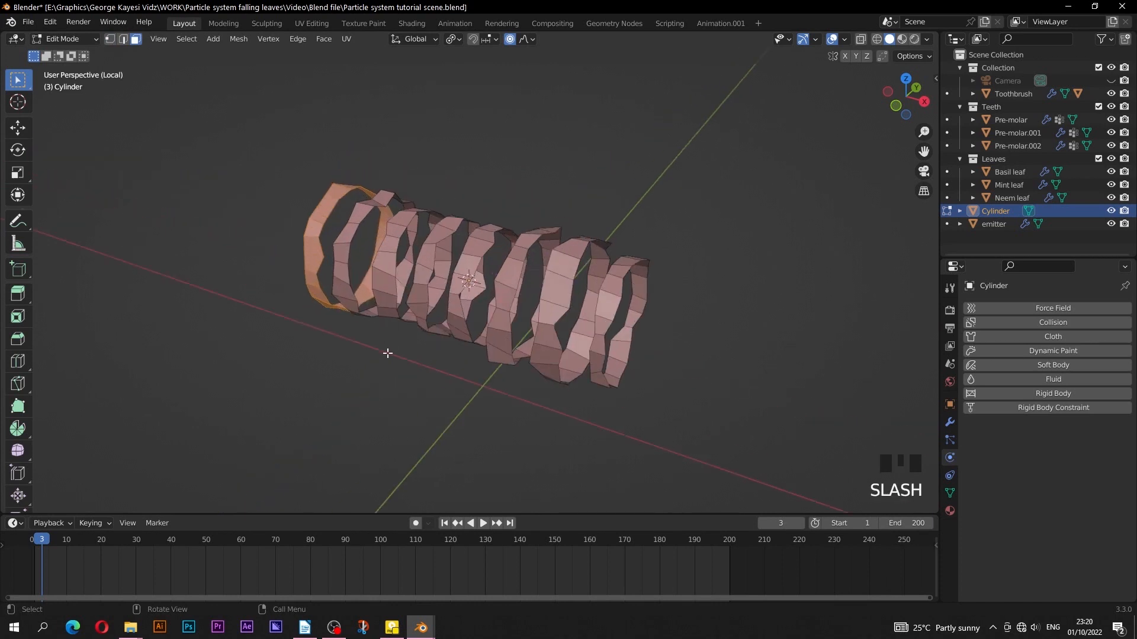
{"action": "middle_click_drag", "start_coordinate": [394, 371], "coordinate": [521, 265]}
{"action": "left_click", "coordinate": [438, 305]}
{"action": "left_click", "coordinate": [471, 332], "text": "shift"}
{"action": "middle_click_drag", "start_coordinate": [472, 331], "coordinate": [551, 338]}
{"action": "left_click", "coordinate": [480, 258], "text": "shift"}
{"action": "left_click", "coordinate": [393, 245], "text": "shift"}
{"action": "left_click", "coordinate": [350, 341], "text": "shift"}
{"action": "left_click", "coordinate": [308, 252], "text": "shift"}
{"action": "left_click", "coordinate": [387, 306], "text": "shift"}
{"action": "left_click", "coordinate": [578, 299], "text": "shift"}
{"action": "left_click", "coordinate": [549, 364], "text": "shift"}
{"action": "left_click", "coordinate": [458, 380], "text": "shift"}
{"action": "middle_click_drag", "start_coordinate": [457, 379], "coordinate": [503, 284]}
{"action": "left_click", "coordinate": [540, 401], "text": "shift"}
{"action": "left_click", "coordinate": [447, 325], "text": "shift"}
{"action": "middle_click_drag", "start_coordinate": [426, 266], "coordinate": [464, 362]}
{"action": "left_click", "coordinate": [462, 258], "text": "shift"}
{"action": "left_click", "coordinate": [422, 316], "text": "shift"}
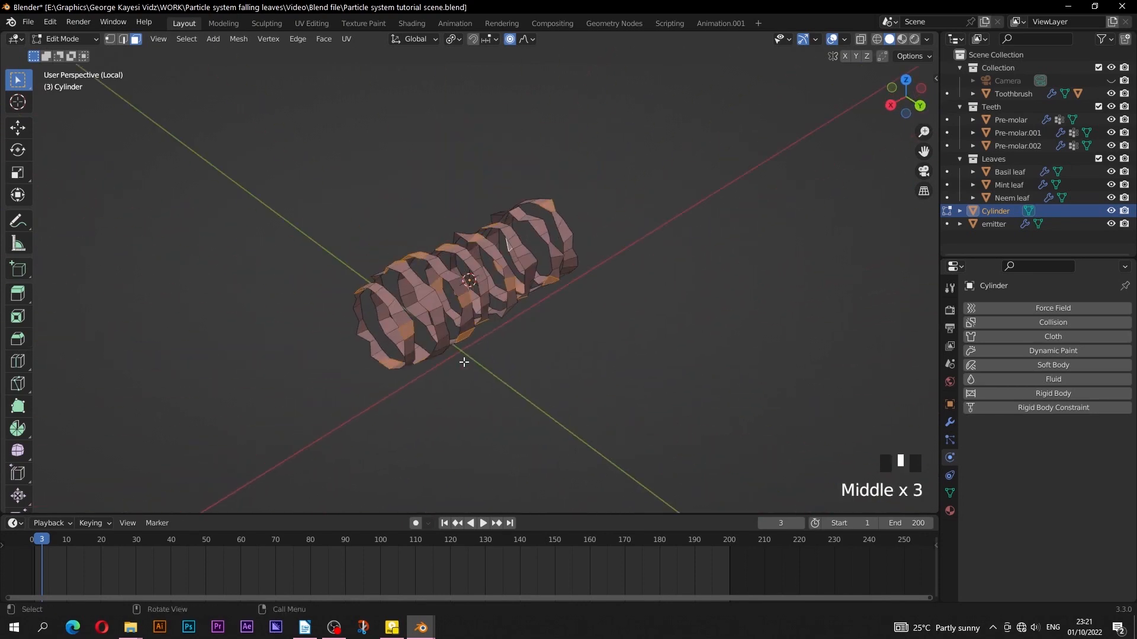
- Grow the face selection by one step, adjust individual faces on several rings, and delete the selected faces
{"action": "key", "text": "ctrl+KP_Add"}
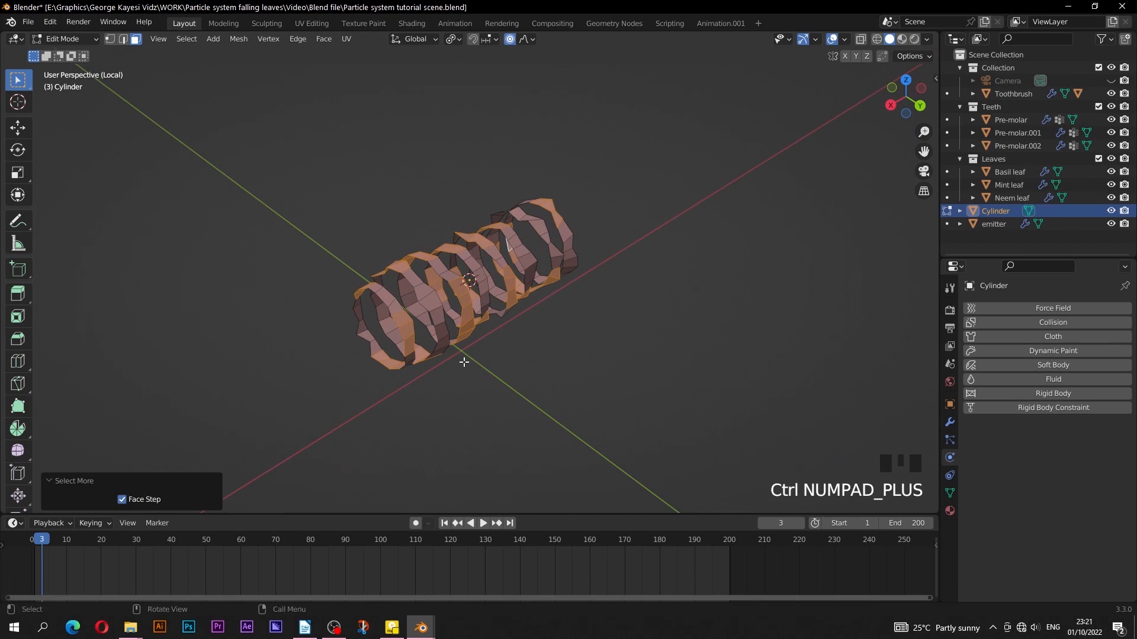
{"action": "middle_click_drag", "start_coordinate": [463, 362], "coordinate": [685, 391]}
{"action": "left_click", "coordinate": [555, 300], "text": "shift"}
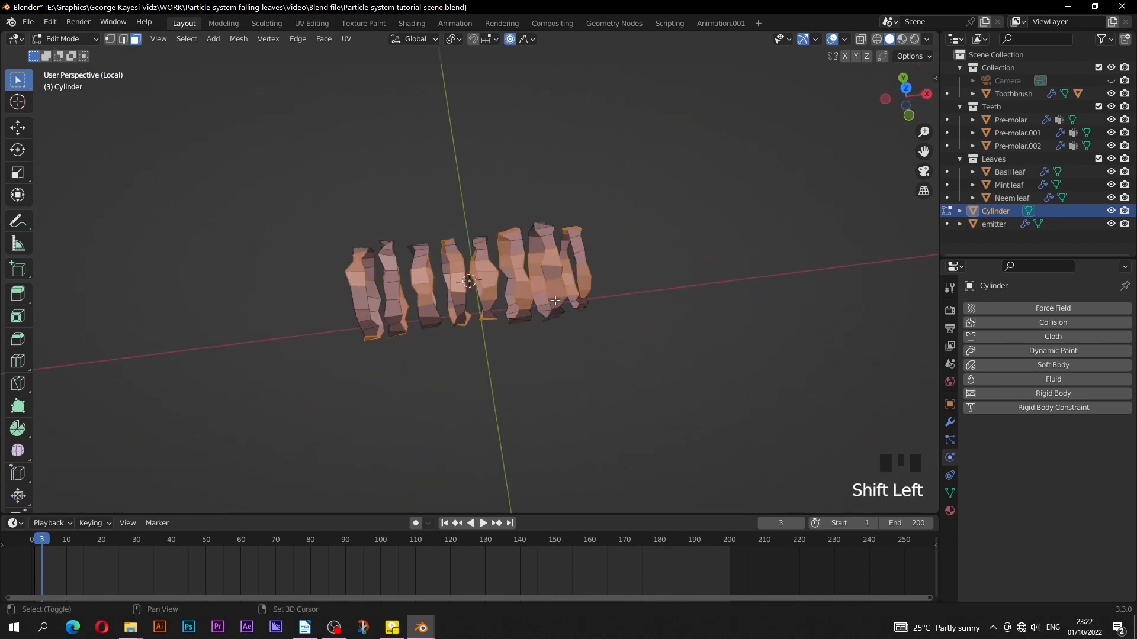
{"action": "left_click", "coordinate": [555, 288], "text": "shift"}
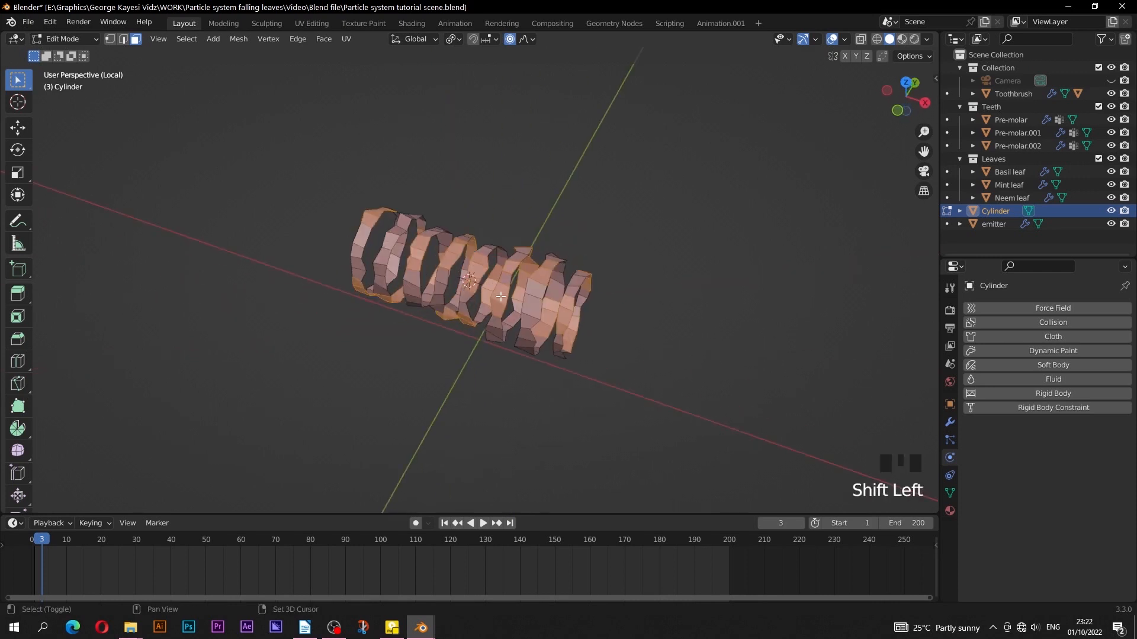
{"action": "left_click", "coordinate": [508, 268], "text": "shift"}
{"action": "middle_click_drag", "start_coordinate": [508, 268], "coordinate": [535, 356]}
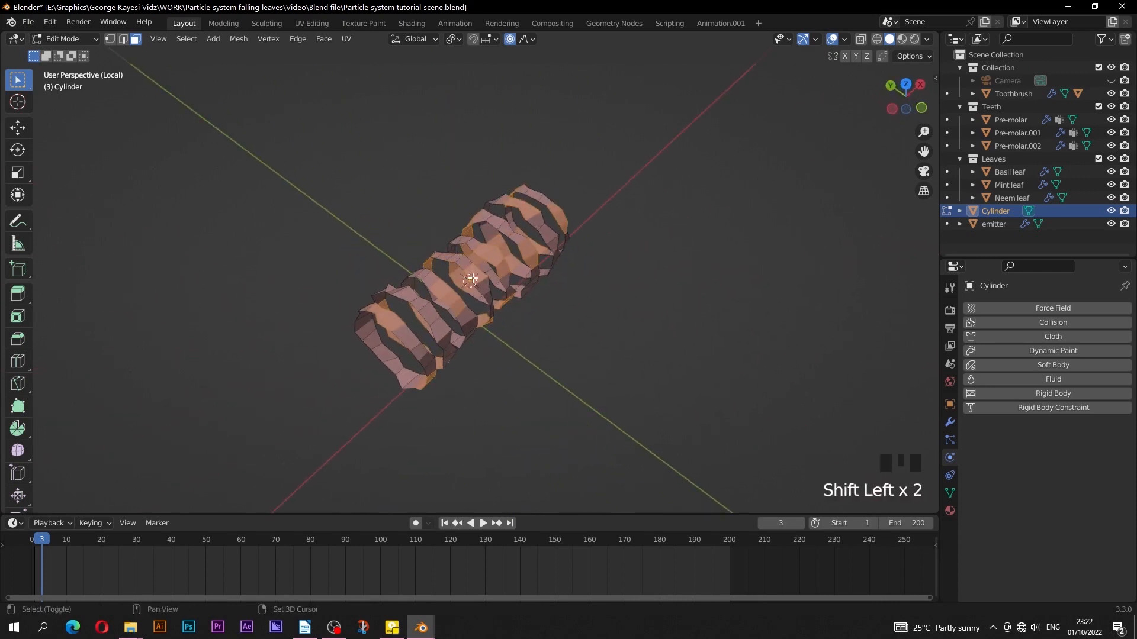
{"action": "middle_click_drag", "start_coordinate": [508, 268], "coordinate": [460, 185]}
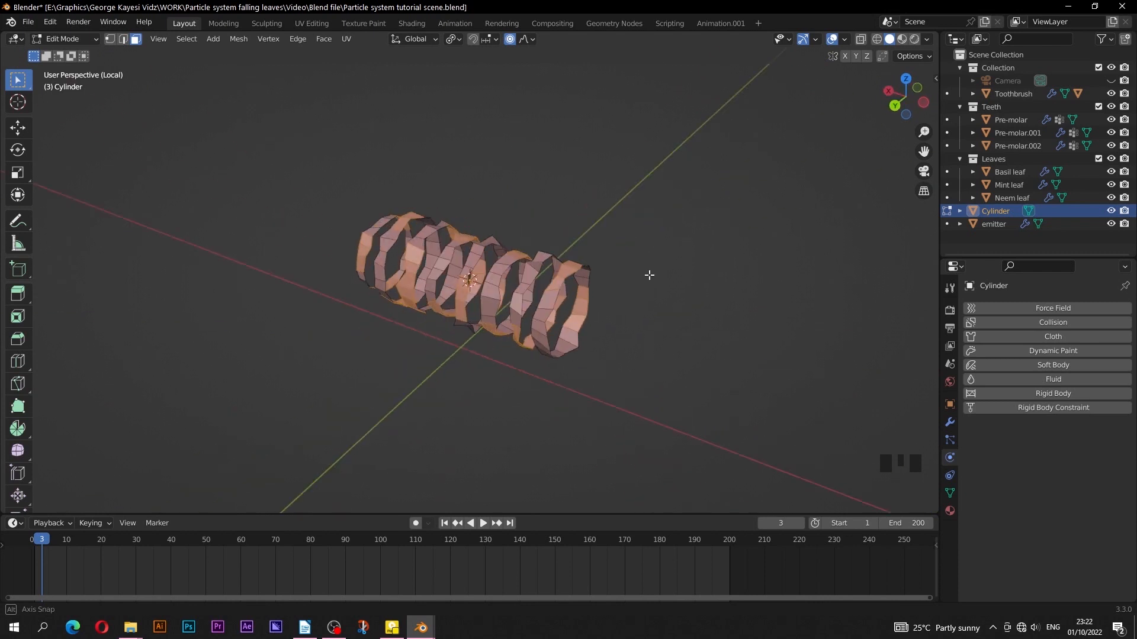
{"action": "left_click", "coordinate": [488, 305], "text": "shift"}
{"action": "middle_click_drag", "start_coordinate": [489, 305], "coordinate": [499, 359]}
{"action": "left_click", "coordinate": [499, 359], "text": "shift"}
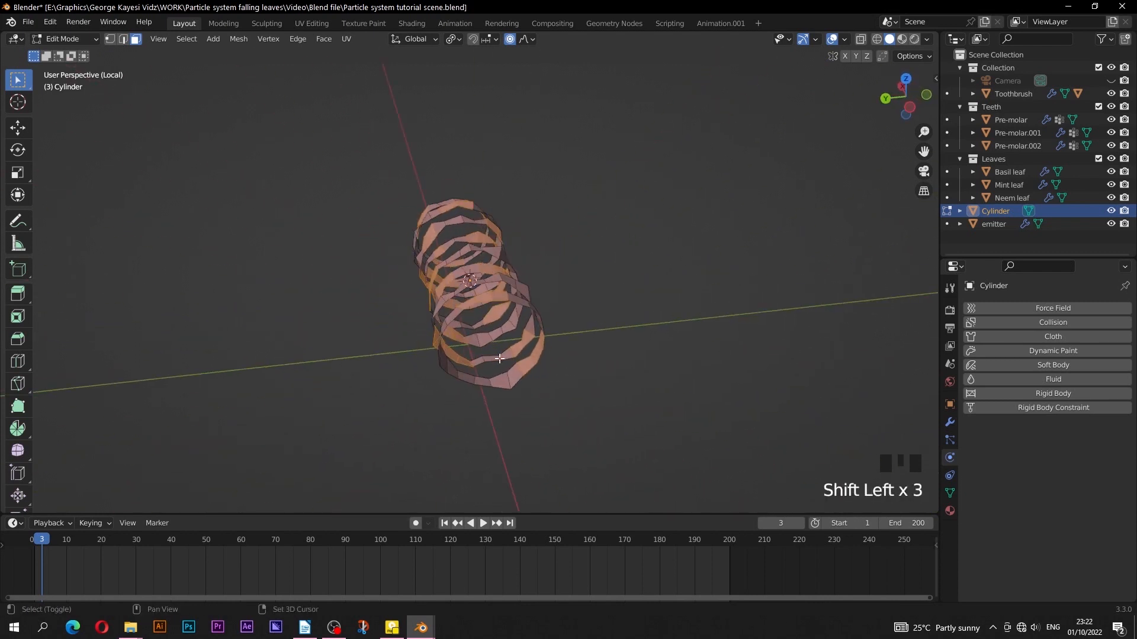
{"action": "key", "text": "Delete"}
{"action": "left_click", "coordinate": [503, 411]}
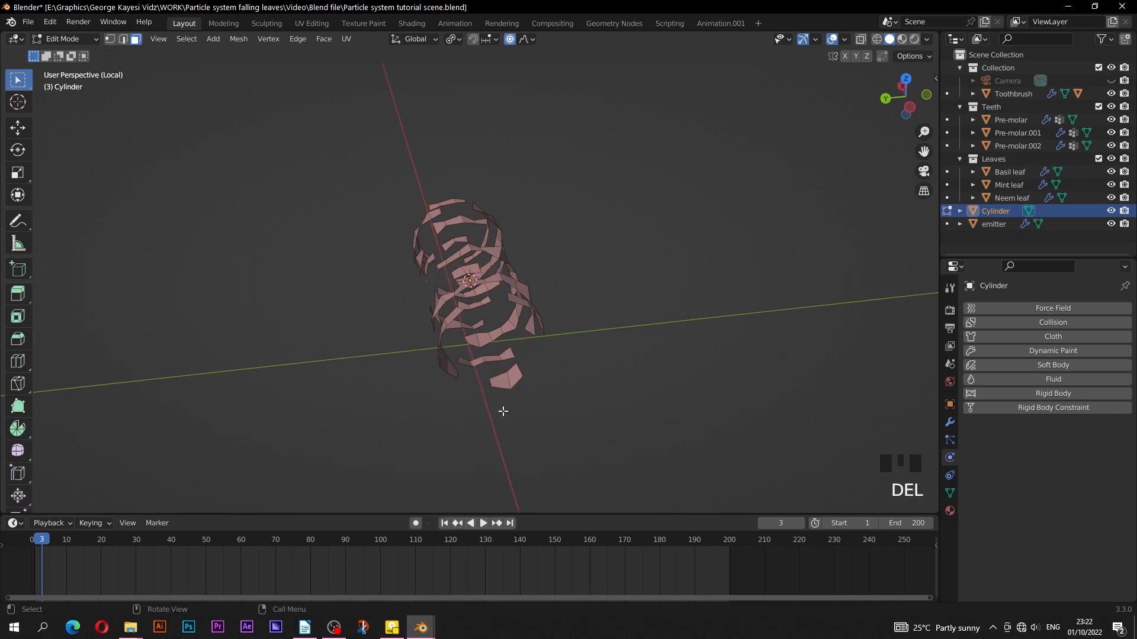
{"action": "middle_click_drag", "start_coordinate": [503, 411], "coordinate": [400, 304]}
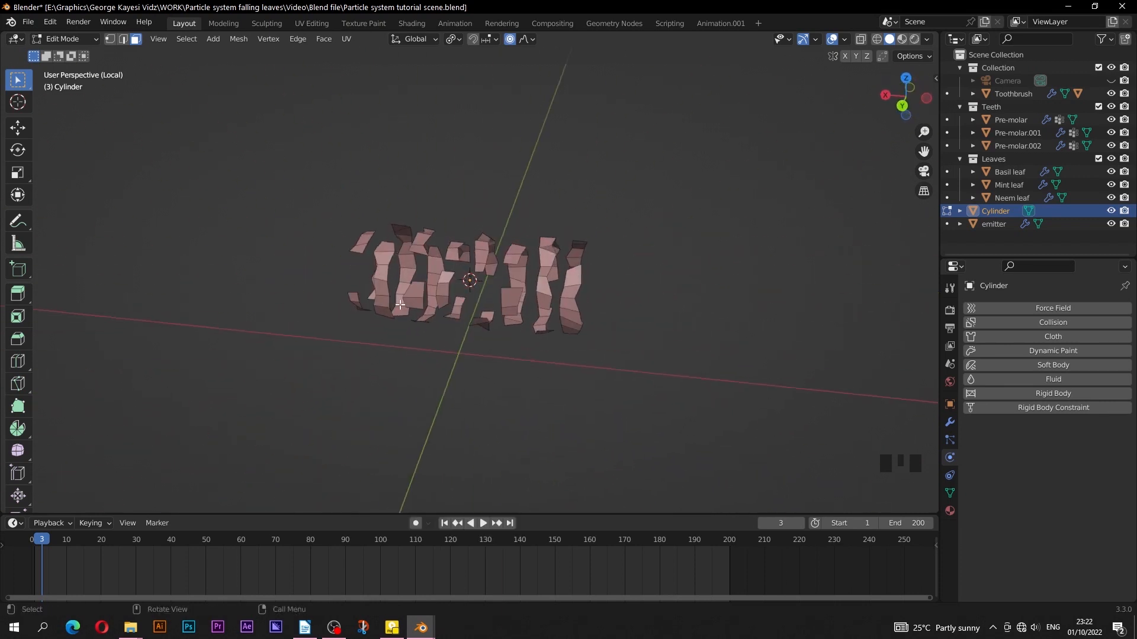
- Leave edit mode and add a Solidify modifier with a thickness of -0.25 cm to the cylinder
{"action": "key", "text": "Tab"}
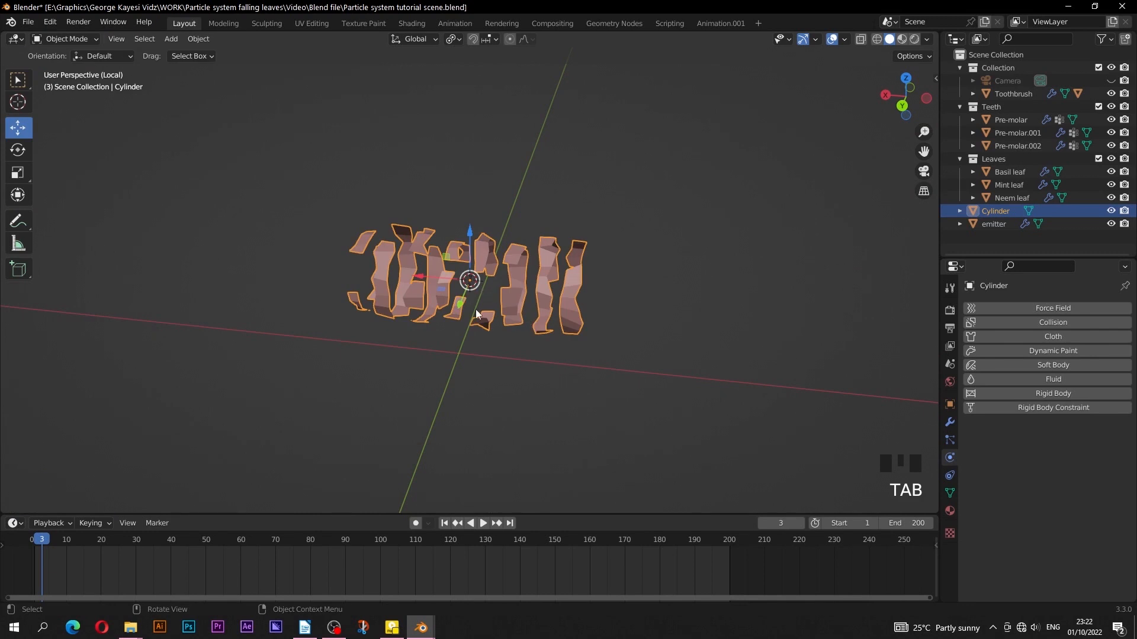
{"action": "left_click", "coordinate": [950, 422]}
{"action": "left_click", "coordinate": [1010, 318]}
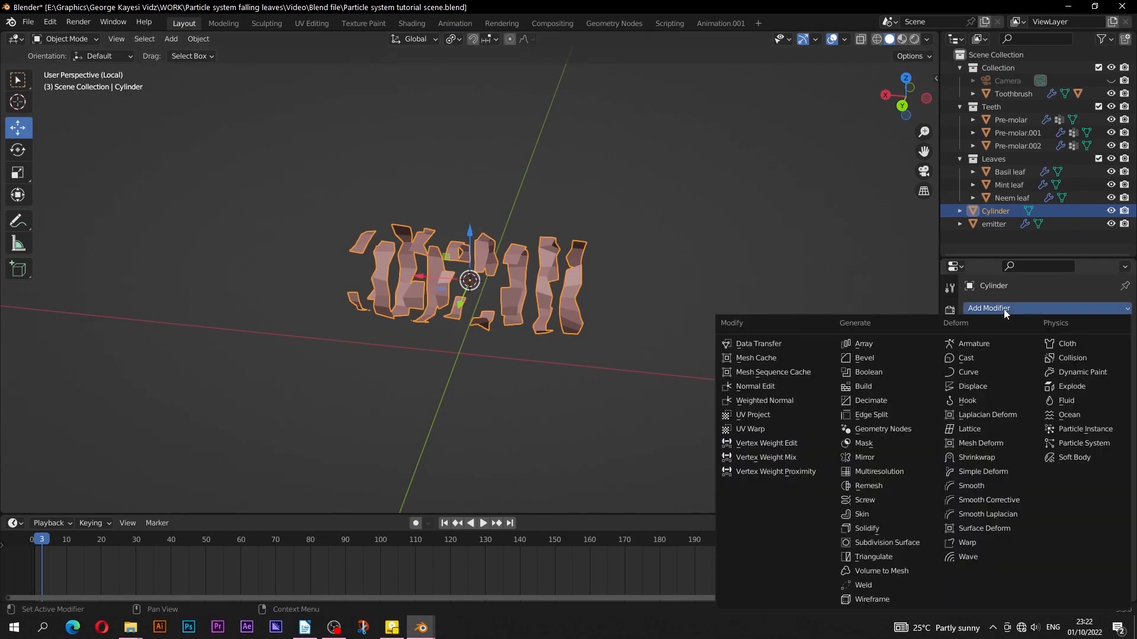
{"action": "left_click", "coordinate": [885, 528]}
{"action": "middle_click_drag", "start_coordinate": [723, 413], "coordinate": [690, 409]}
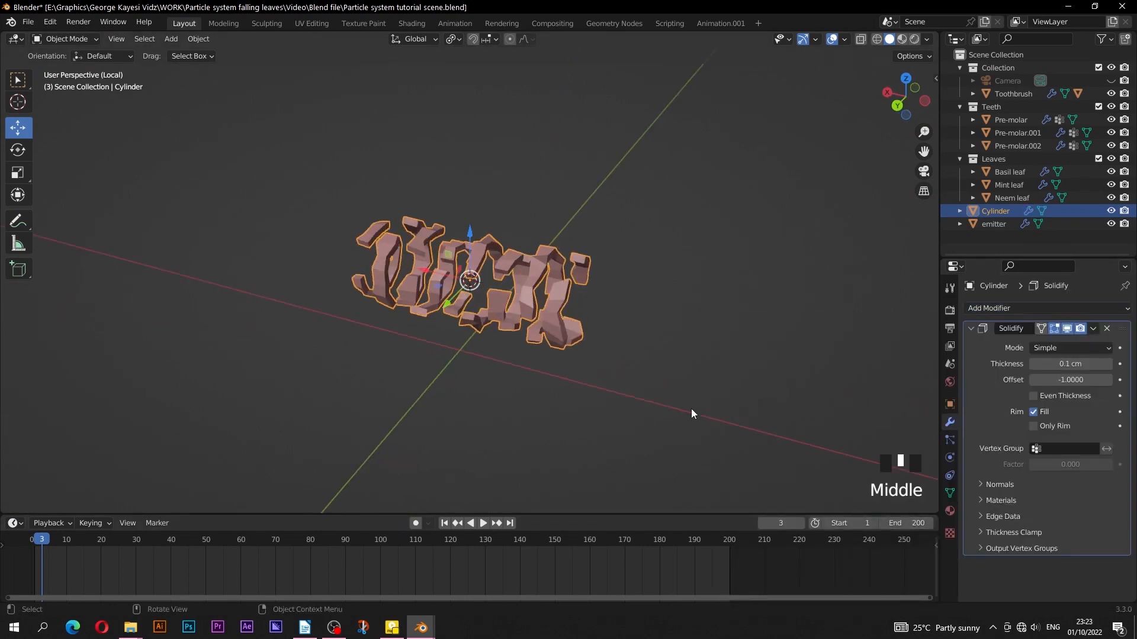
{"action": "left_click", "coordinate": [1047, 364]}
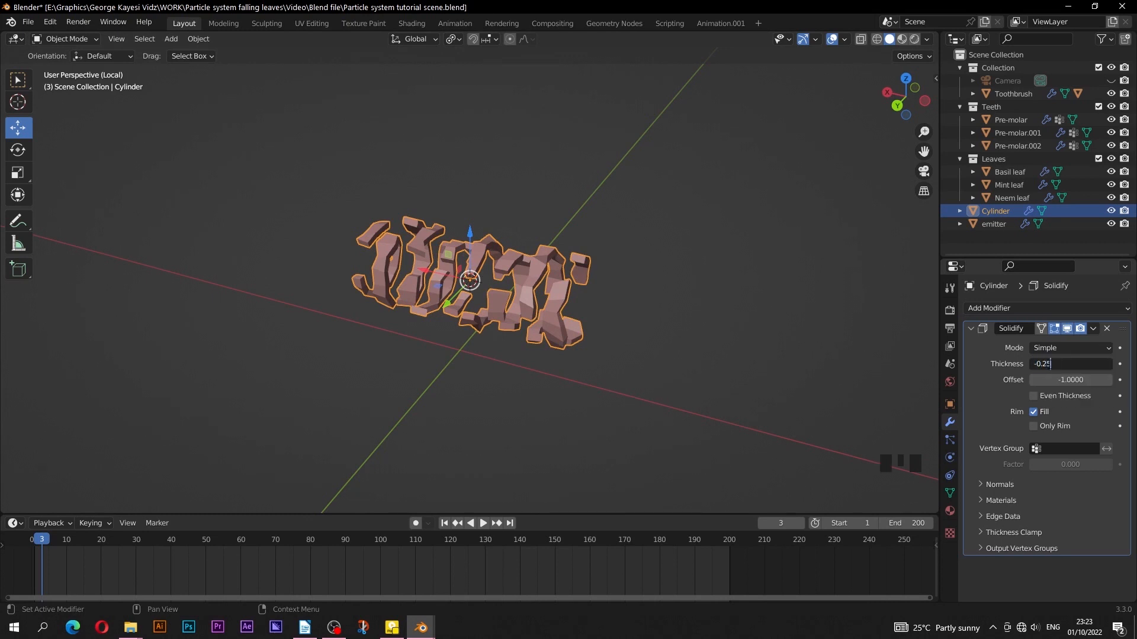
{"action": "type", "text": "-0.25"}
{"action": "key", "text": "Return"}
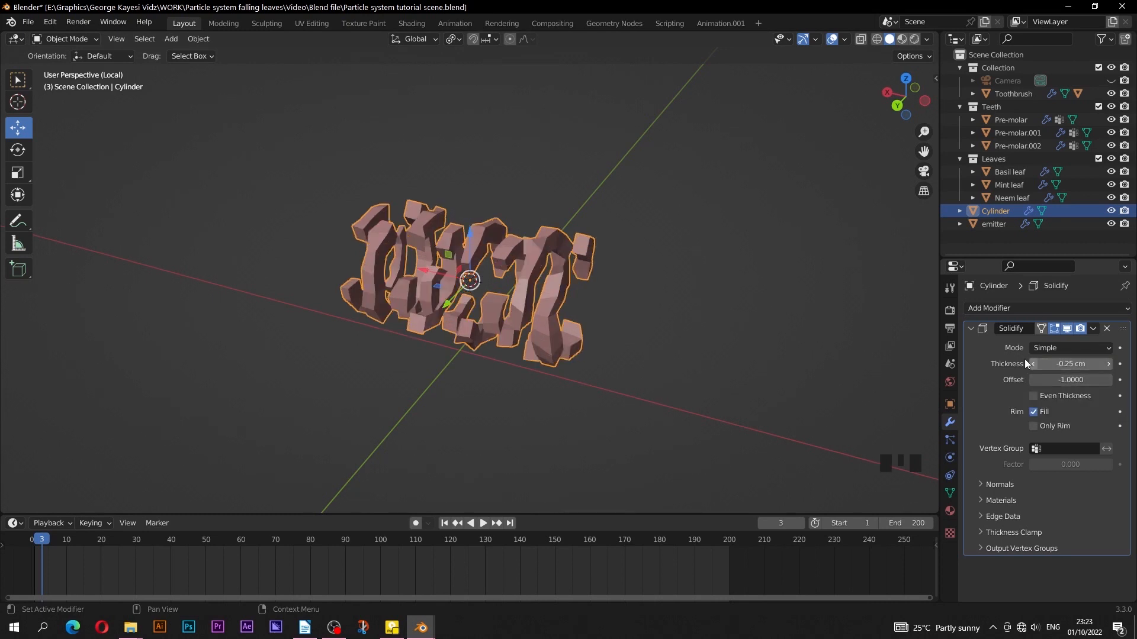
- Add a Subdivision Surface modifier to the cylinder and set its render level to 1
{"action": "left_click", "coordinate": [972, 329]}
{"action": "left_click", "coordinate": [977, 308]}
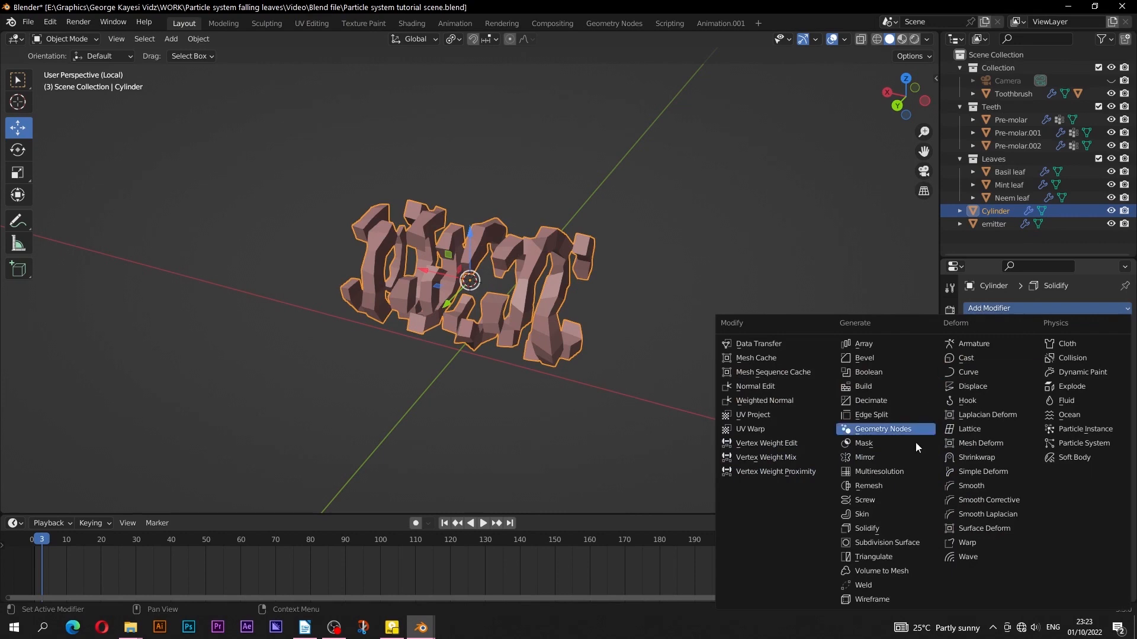
{"action": "left_click", "coordinate": [887, 542]}
{"action": "middle_click_drag", "start_coordinate": [663, 393], "coordinate": [740, 387]}
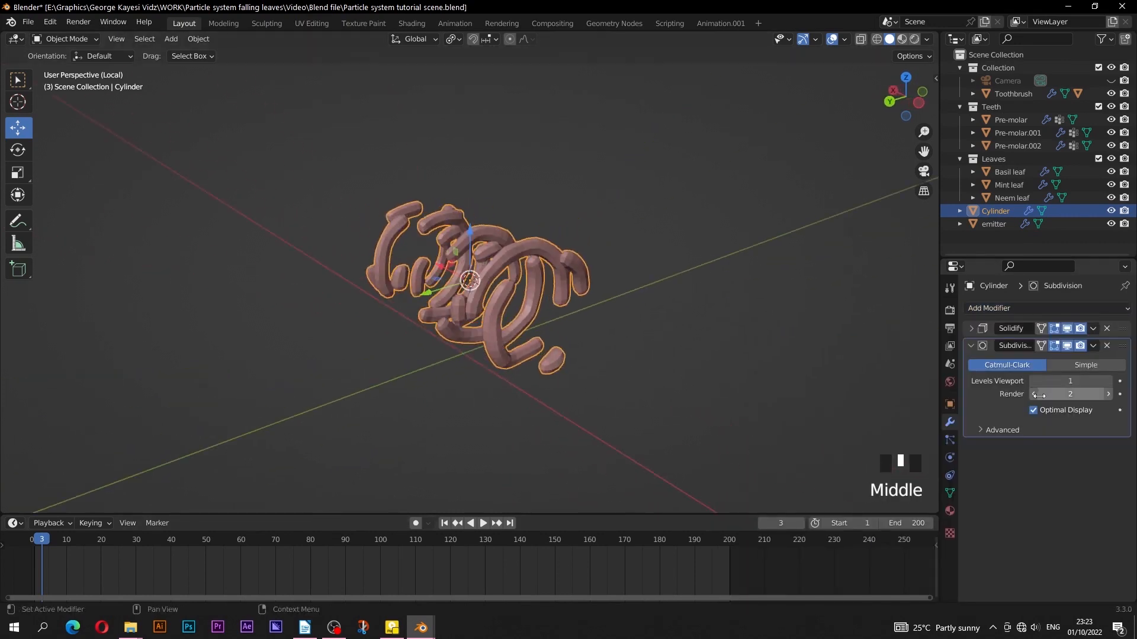
{"action": "left_click", "coordinate": [1036, 394]}
{"action": "middle_click_drag", "start_coordinate": [534, 259], "coordinate": [588, 259]}
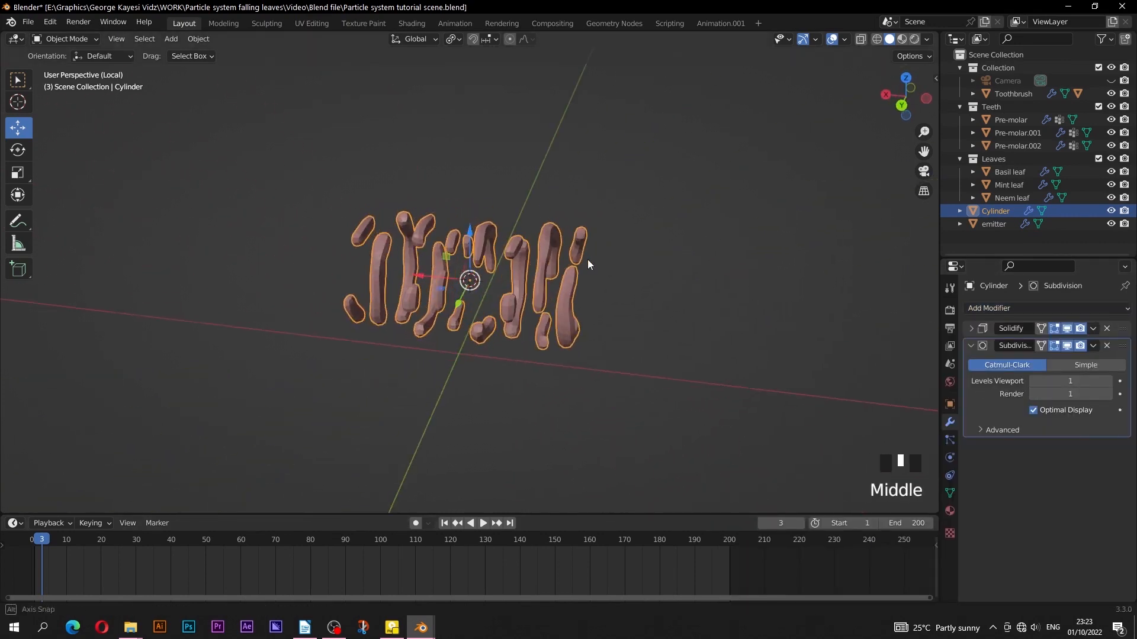
- Shade the ring fragments smooth and exit local view to show the whole scene
{"action": "right_click", "coordinate": [548, 255]}
{"action": "left_click", "coordinate": [652, 314]}
{"action": "middle_click_drag", "start_coordinate": [653, 314], "coordinate": [623, 302]}
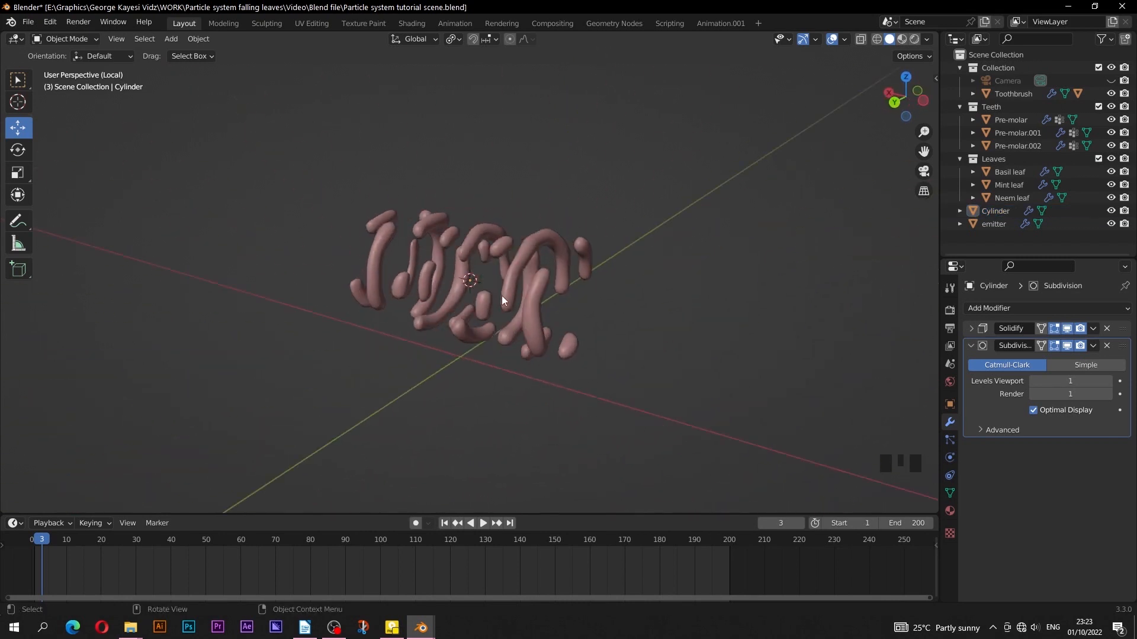
{"action": "key", "text": "KP_Divide"}
{"action": "middle_click_drag", "start_coordinate": [493, 299], "coordinate": [389, 273]}
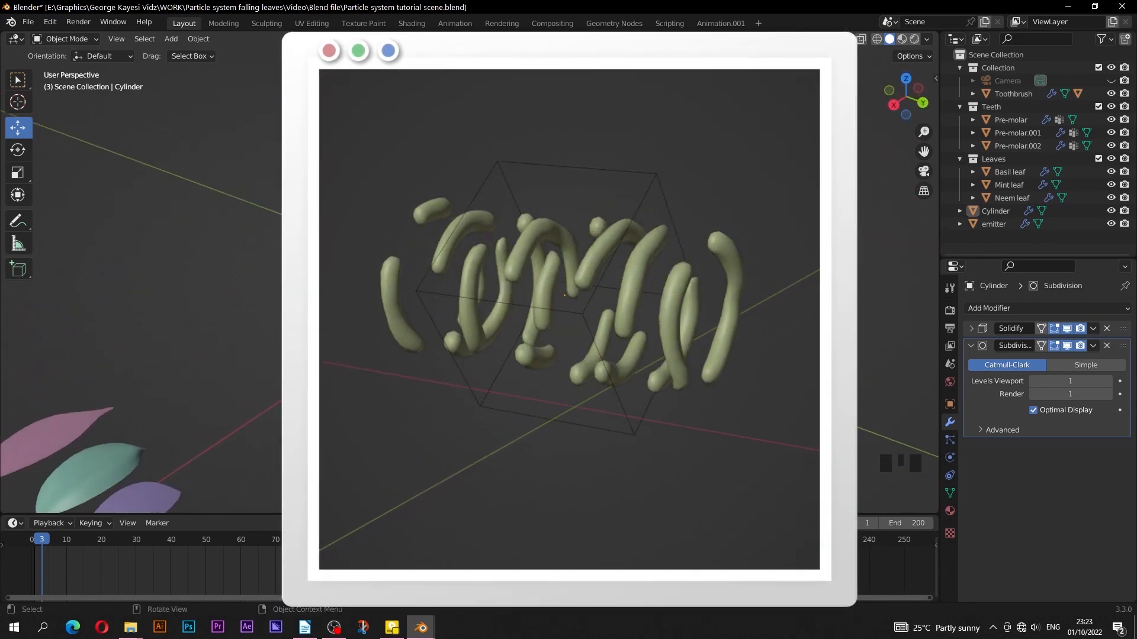
{"action": "scroll", "coordinate": [473, 254], "scroll_direction": "up", "scroll_amount": 1}
{"action": "middle_click_drag", "start_coordinate": [485, 252], "coordinate": [434, 238]}
- Move the cylinder into a new collection named "rotating"
{"action": "left_click", "coordinate": [432, 238]}
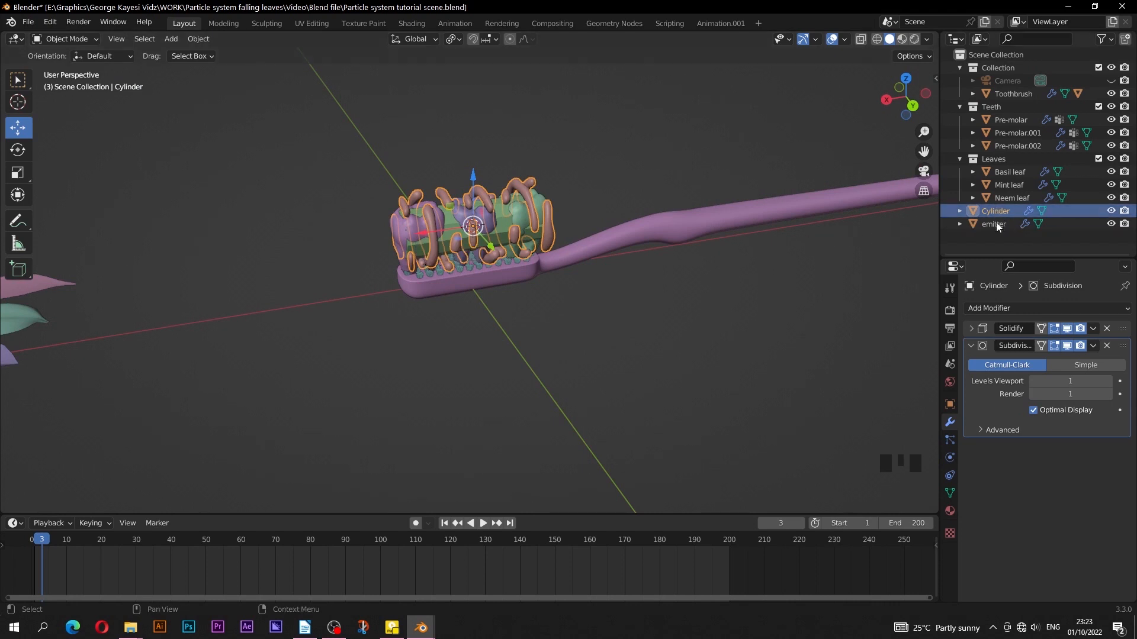
{"action": "key", "text": "m"}
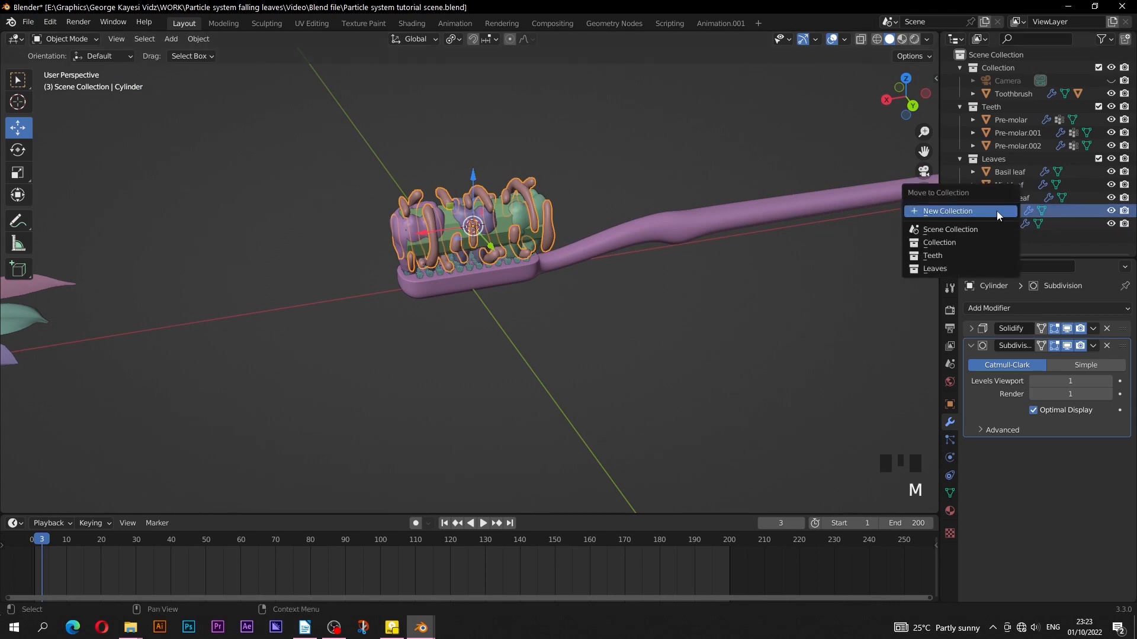
{"action": "left_click", "coordinate": [997, 210]}
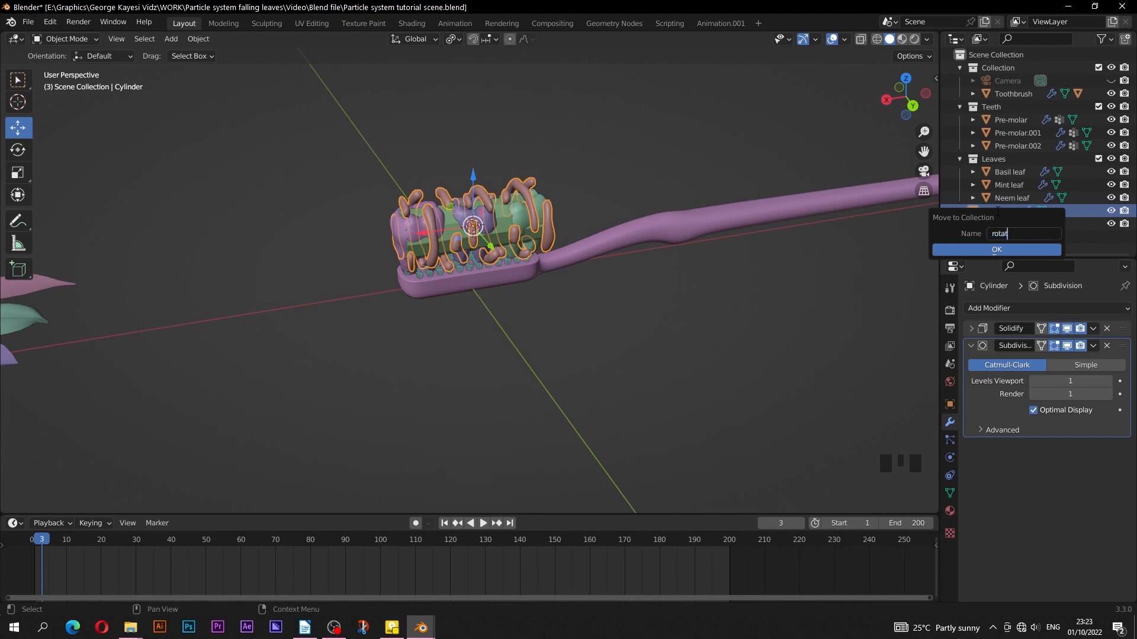
{"action": "left_click", "coordinate": [972, 246]}
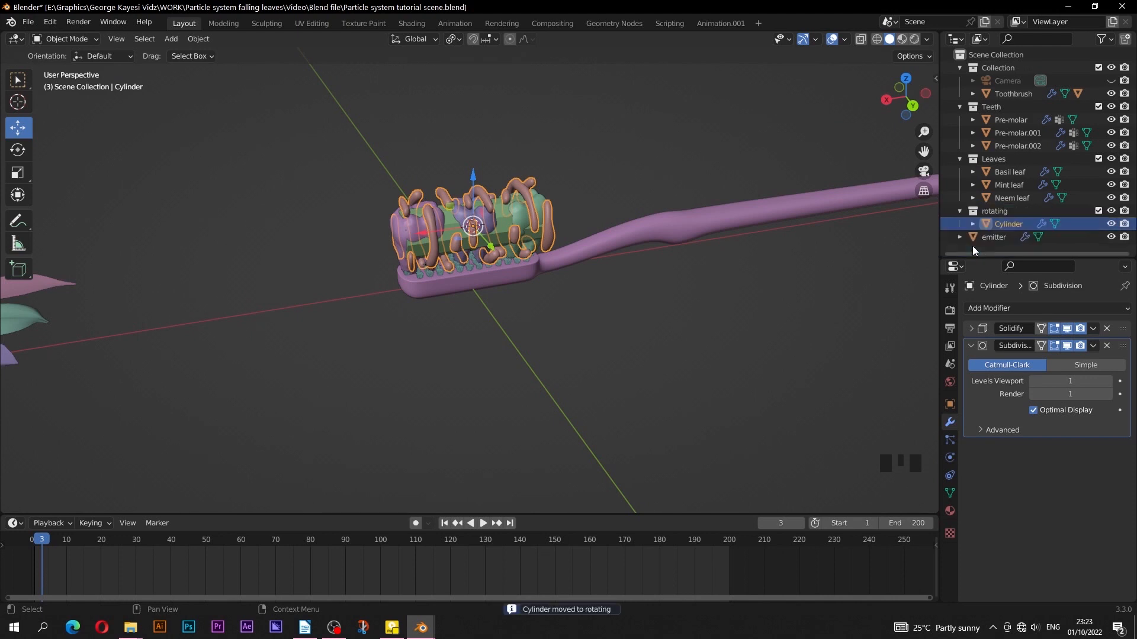
- Add a cube-shaped empty to the rotating collection, scale it to about 0.082 and apply its scale
{"action": "left_click", "coordinate": [997, 212]}
{"action": "left_click", "coordinate": [171, 39]}
{"action": "mouse_move", "coordinate": [186, 185]}
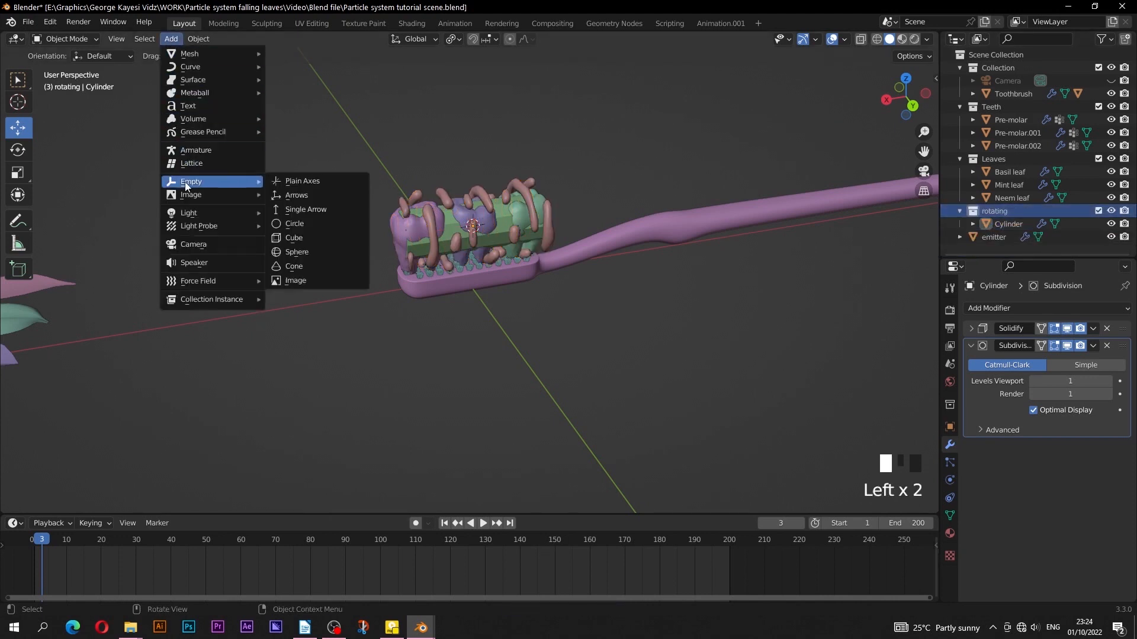
{"action": "left_click", "coordinate": [295, 237]}
{"action": "key", "text": "s"}
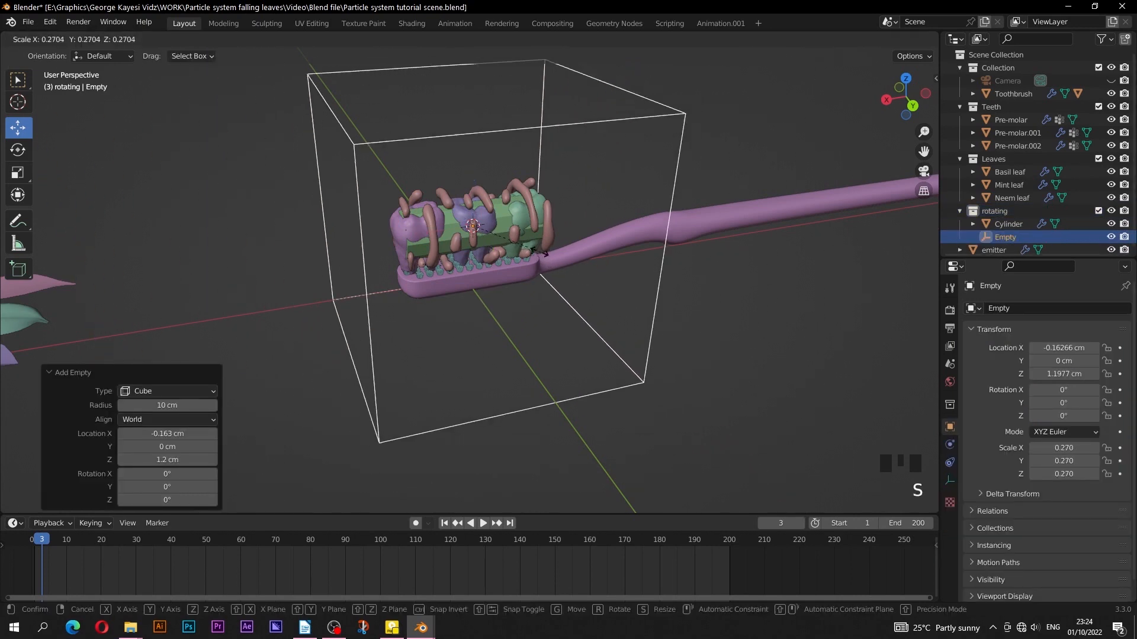
{"action": "left_click", "coordinate": [492, 229]}
{"action": "key", "text": "ctrl+a"}
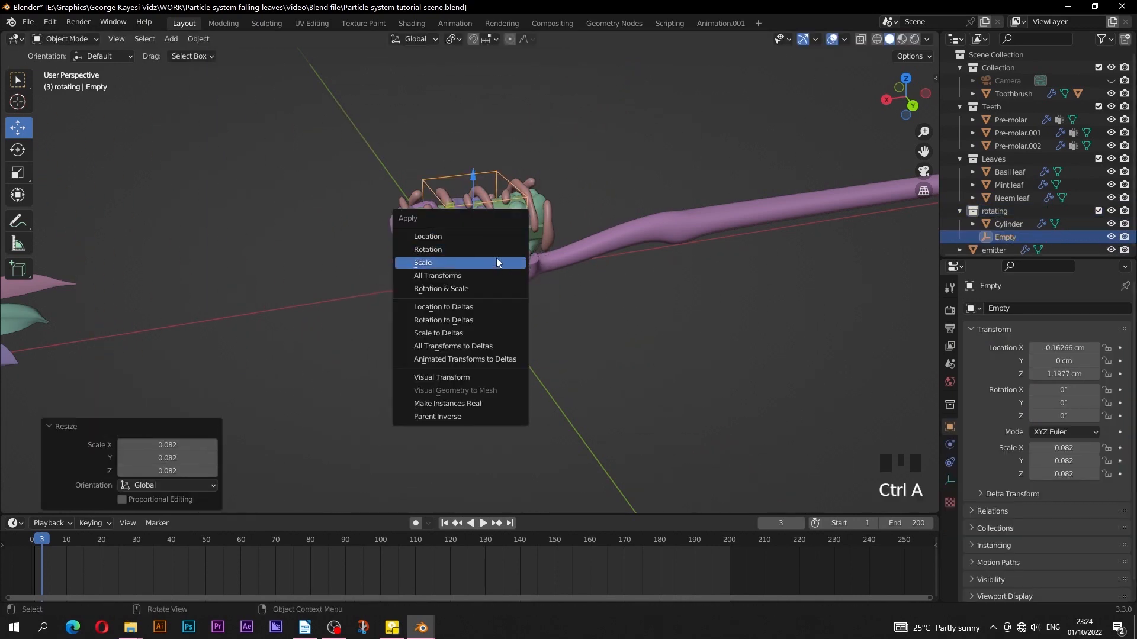
{"action": "left_click", "coordinate": [495, 258]}
{"action": "middle_click_drag", "start_coordinate": [495, 261], "coordinate": [531, 276]}
- Parent the cylinder's ring fragments to the cube empty using the Object option
{"action": "left_click", "coordinate": [530, 276]}
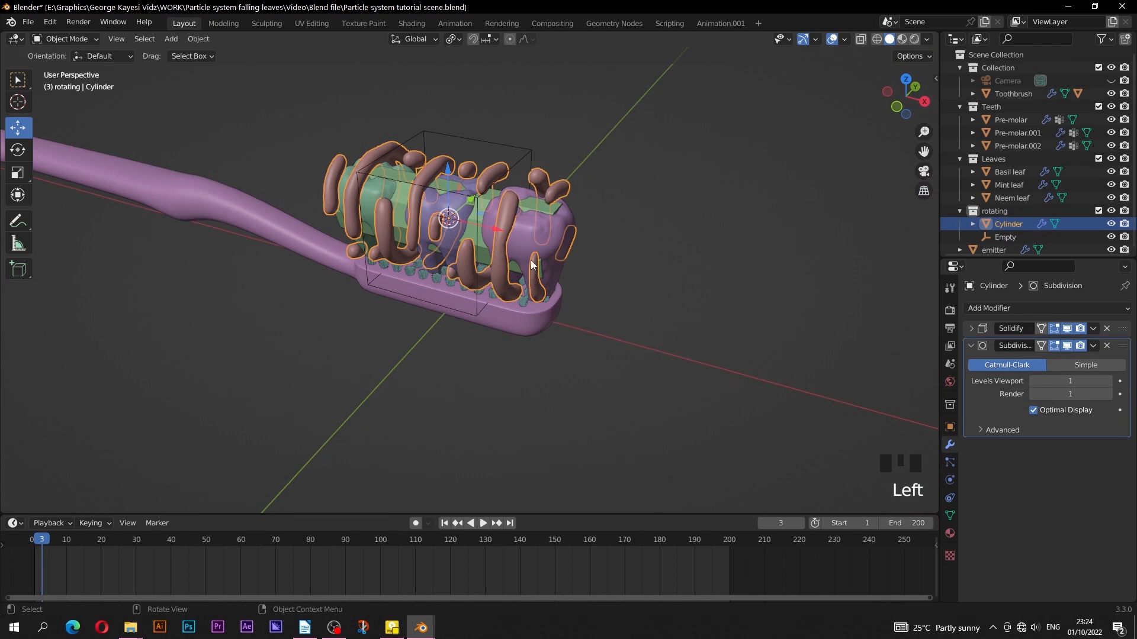
{"action": "left_click", "coordinate": [531, 150], "text": "shift"}
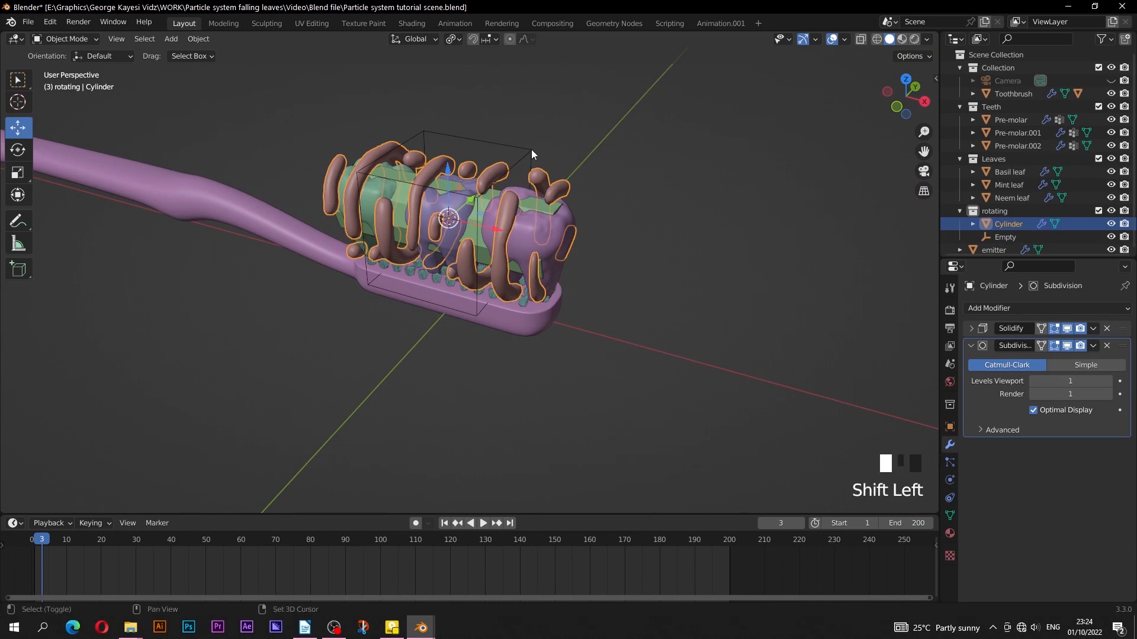
{"action": "key", "text": "ctrl+p"}
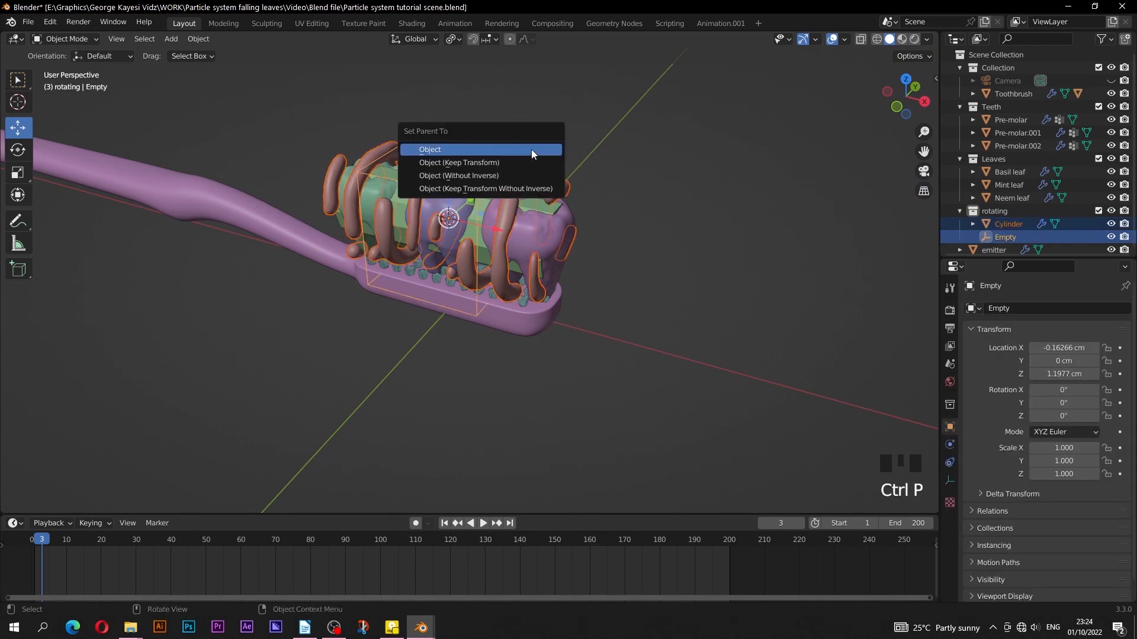
{"action": "left_click", "coordinate": [531, 150]}
- Select only the empty and insert a rotation keyframe of 0° on all axes at frame 20
{"action": "left_click", "coordinate": [533, 158]}
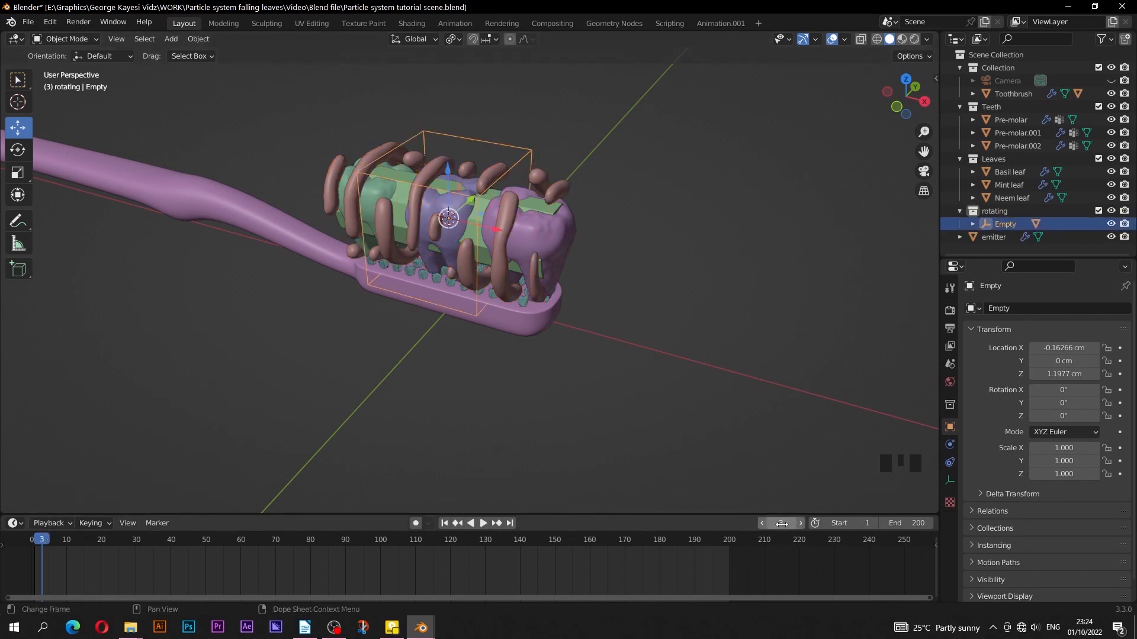
{"action": "left_click_drag", "start_coordinate": [781, 523], "coordinate": [793, 522]}
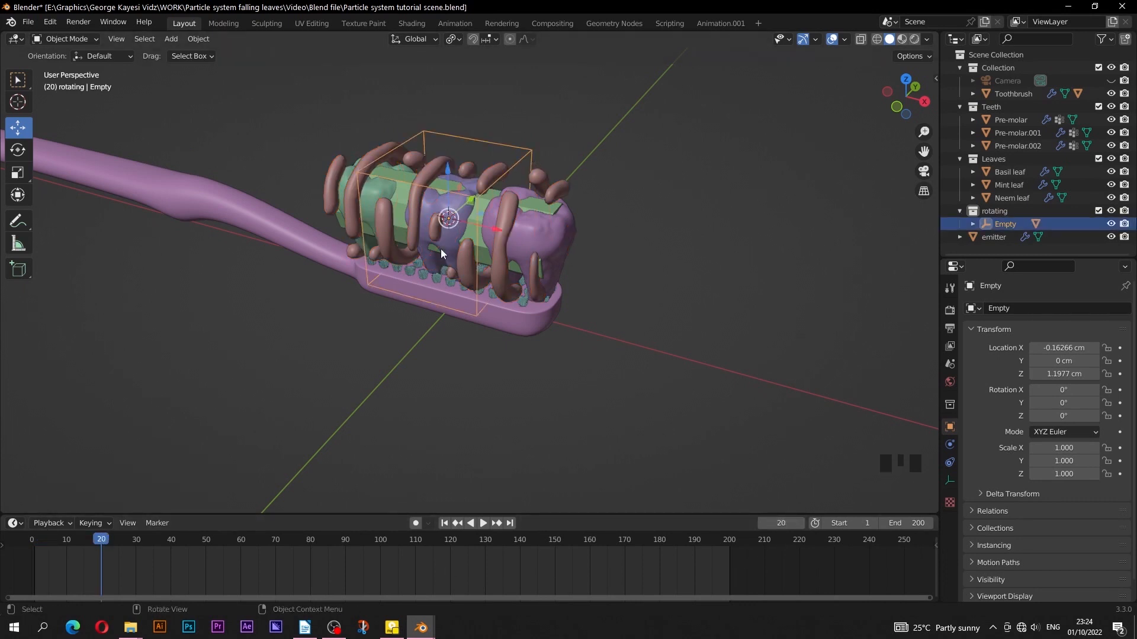
{"action": "key", "text": "n"}
{"action": "key", "text": "i"}
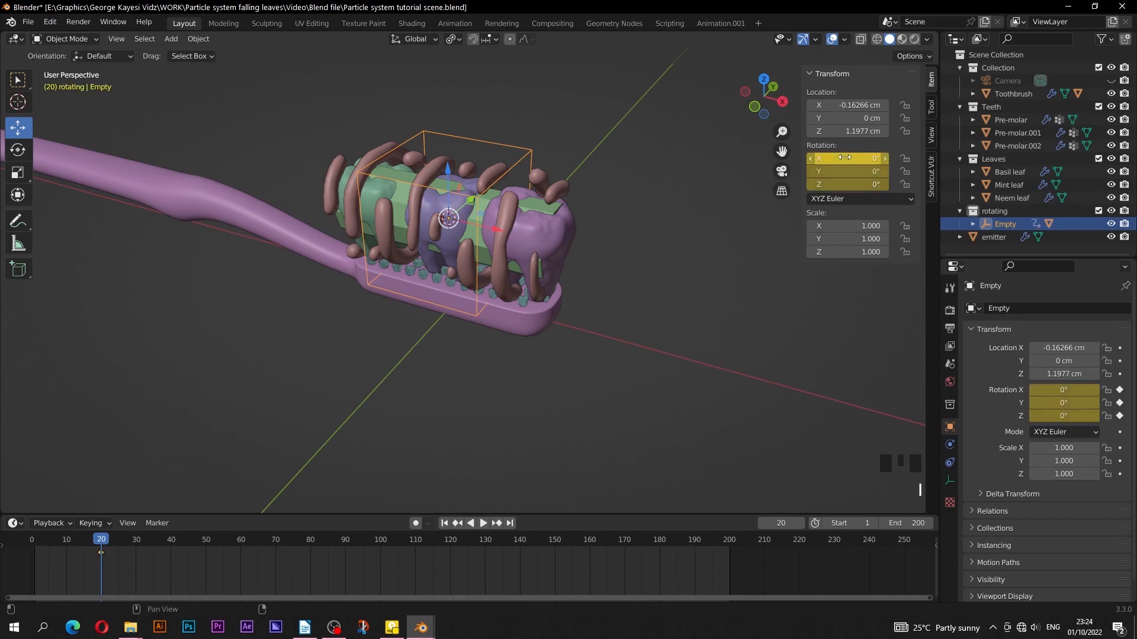
- Set the empty's X rotation to 6000° at frame 120 and insert a rotation keyframe
{"action": "left_click_drag", "start_coordinate": [102, 541], "coordinate": [320, 542]}
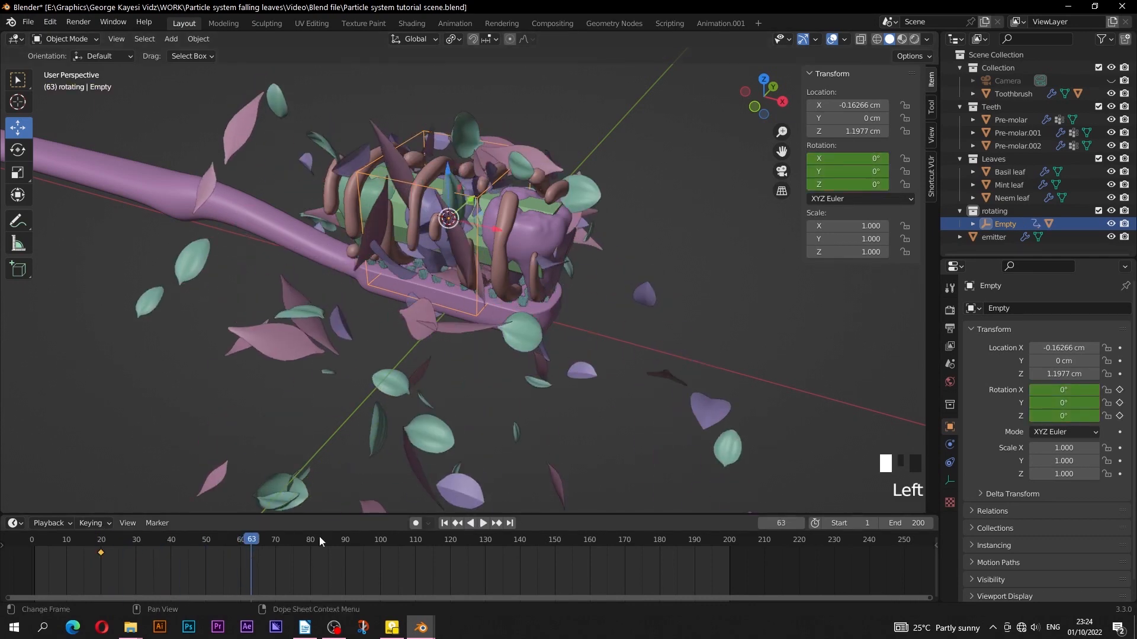
{"action": "double_click", "coordinate": [781, 523]}
{"action": "type", "text": "120"}
{"action": "key", "text": "Return"}
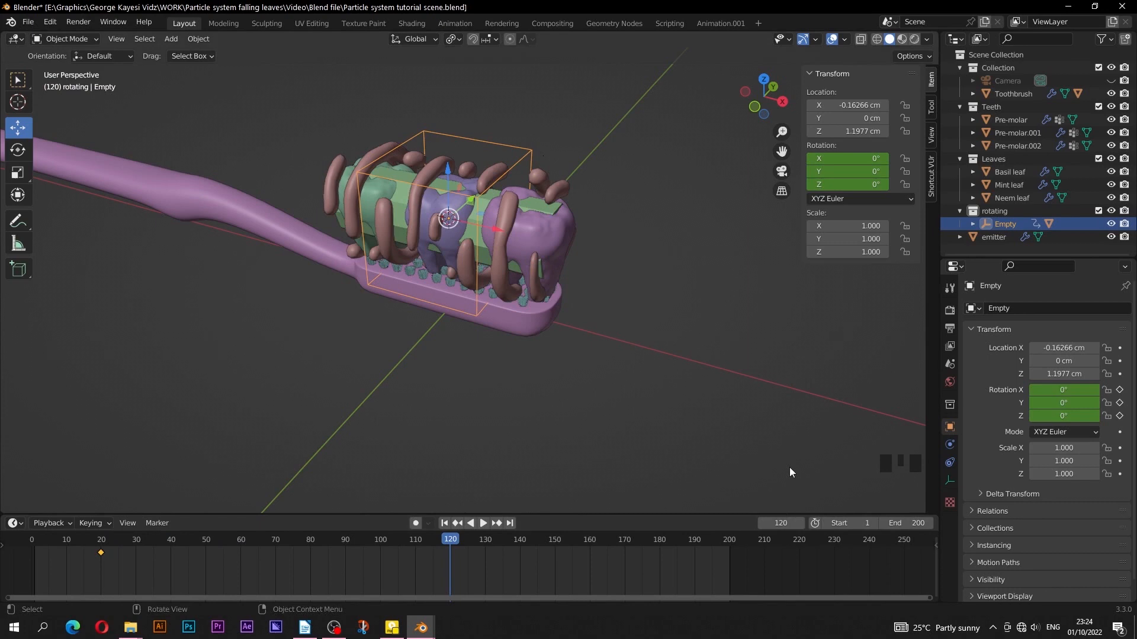
{"action": "left_click", "coordinate": [843, 159]}
{"action": "type", "text": "6000"}
{"action": "key", "text": "Return"}
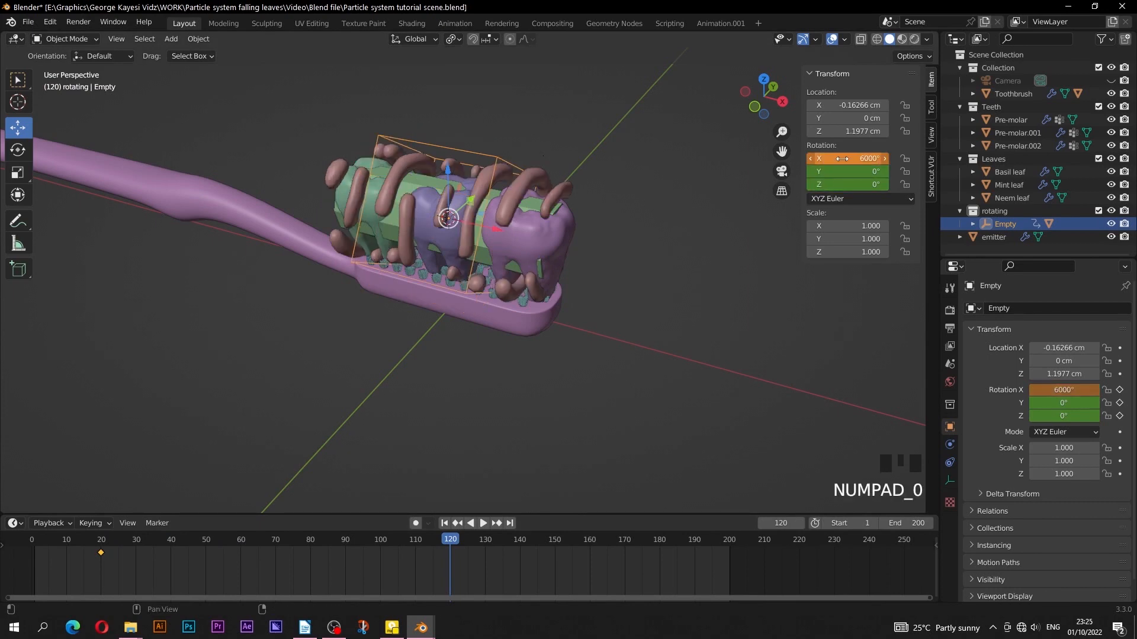
{"action": "key", "text": "i"}
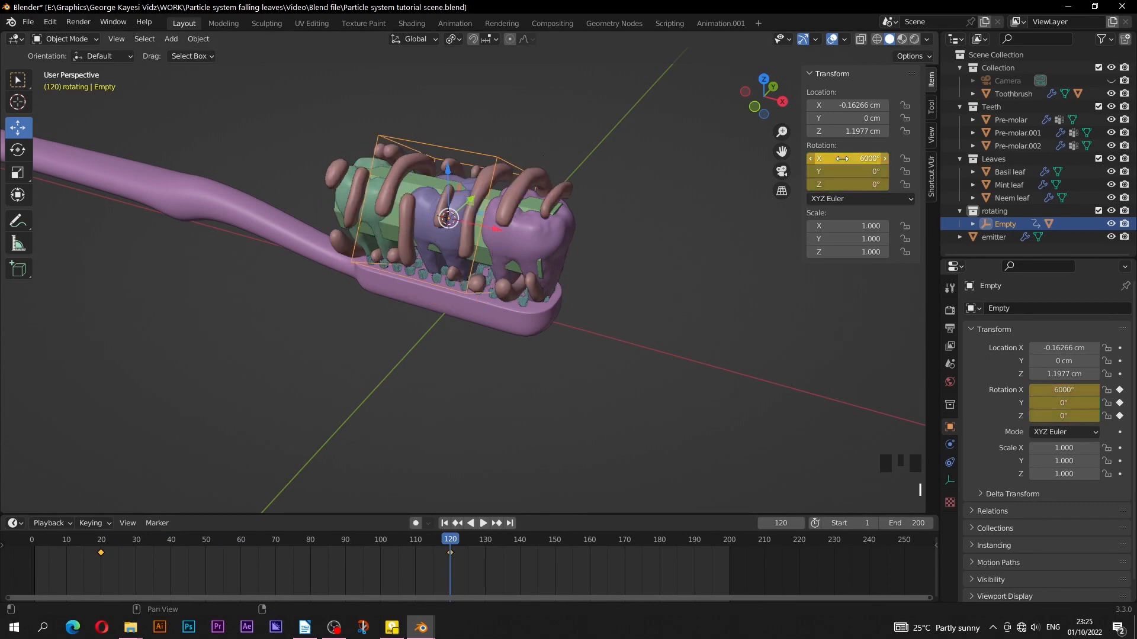
- Play the animation from the first frame to check the spinning ring fragments, and return to frame 1
{"action": "left_click", "coordinate": [444, 523]}
{"action": "left_click", "coordinate": [482, 523]}
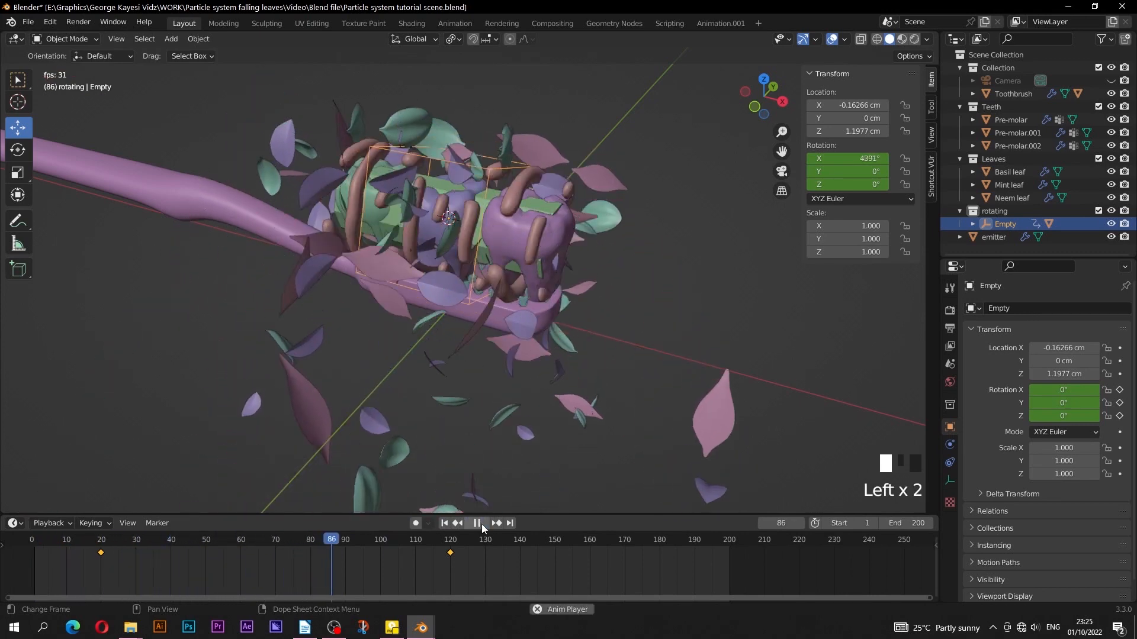
{"action": "left_click", "coordinate": [477, 522]}
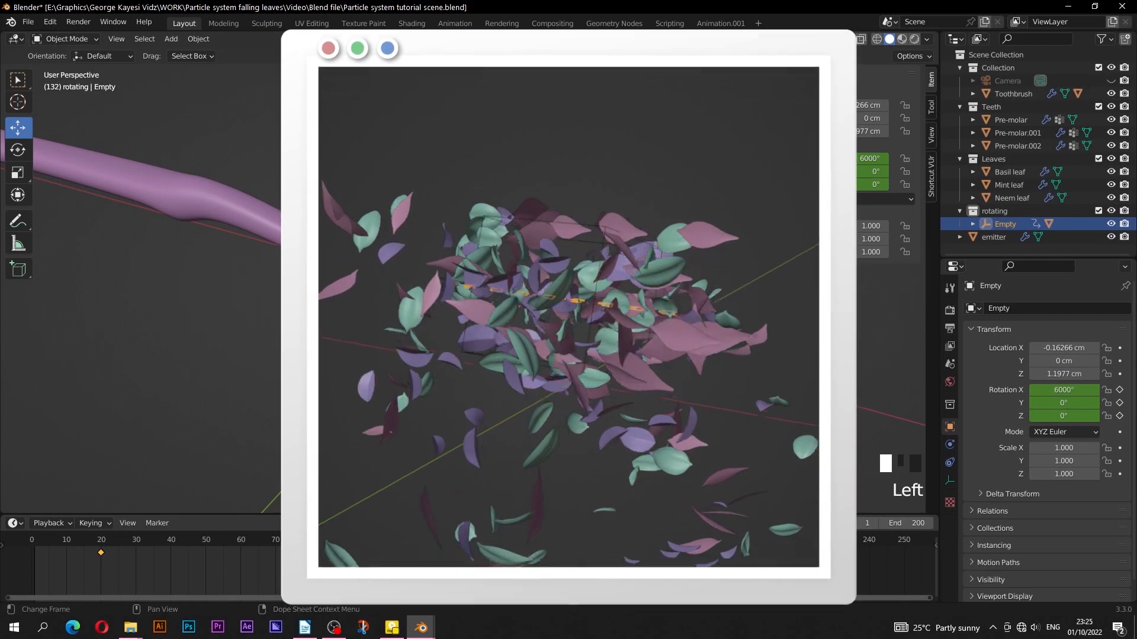
{"action": "left_click", "coordinate": [445, 523]}
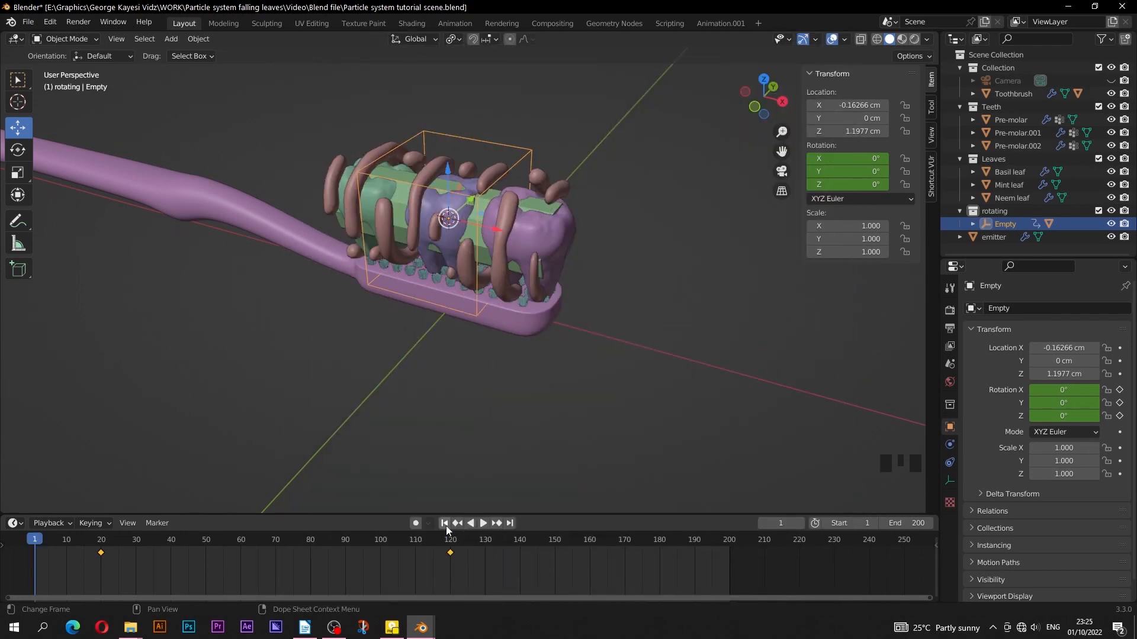
- Insert scale keyframes of 1.000 on all axes for the cylinder at frames 40 and 100
{"action": "left_click", "coordinate": [762, 527]}
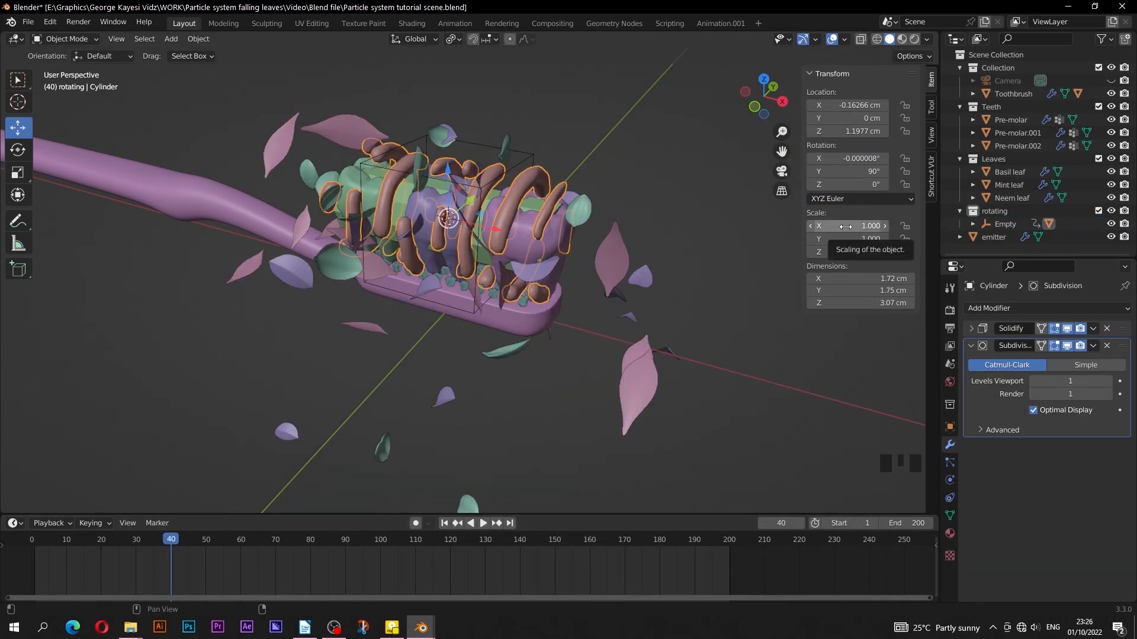
{"action": "key", "text": "i"}
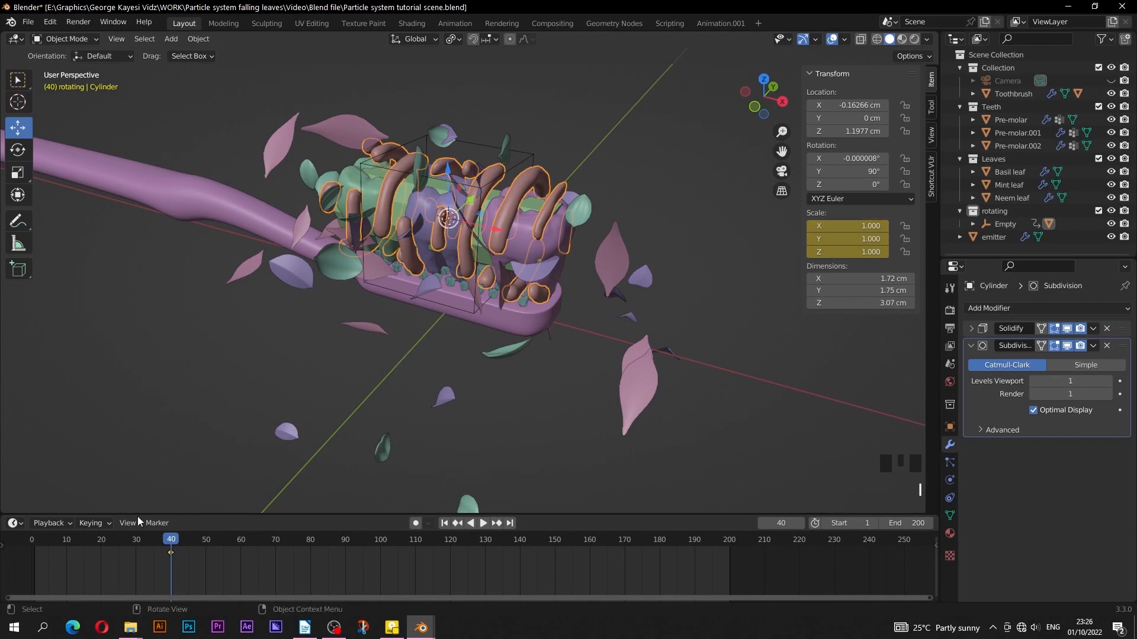
{"action": "left_click_drag", "start_coordinate": [171, 537], "coordinate": [169, 542]}
{"action": "left_click_drag", "start_coordinate": [211, 545], "coordinate": [413, 560]}
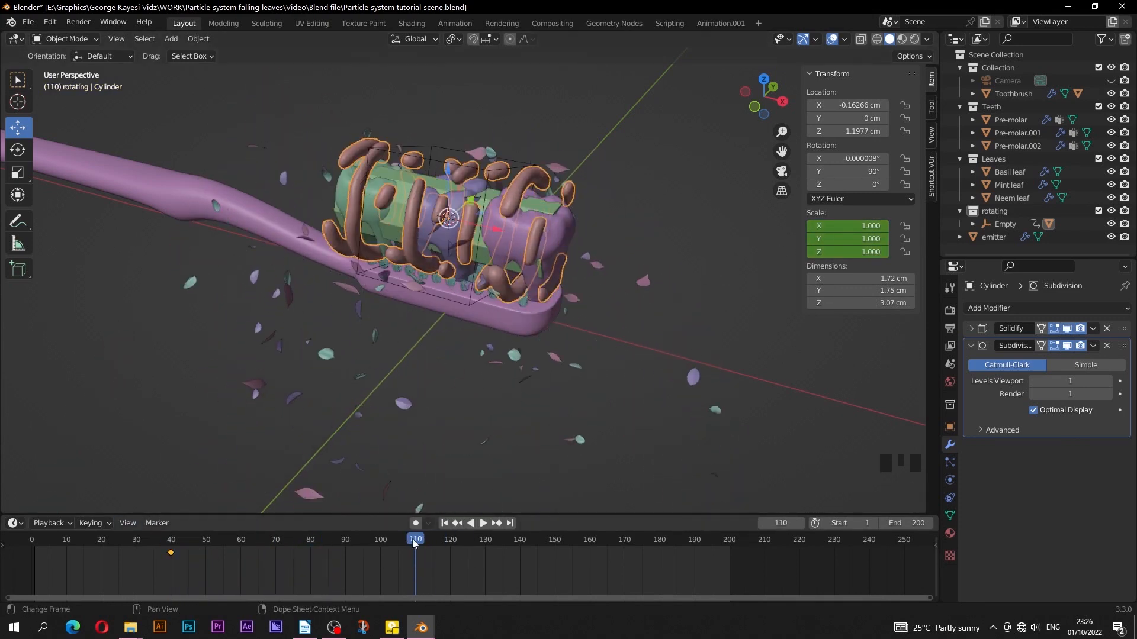
{"action": "key", "text": "Left"}
{"action": "key", "text": "Left"}
{"action": "key", "text": "Left"}
{"action": "key", "text": "Left"}
{"action": "key", "text": "Left"}
{"action": "key", "text": "Left"}
{"action": "key", "text": "Left"}
{"action": "key", "text": "Left"}
{"action": "key", "text": "Left"}
{"action": "key", "text": "Left"}
{"action": "key", "text": "i"}
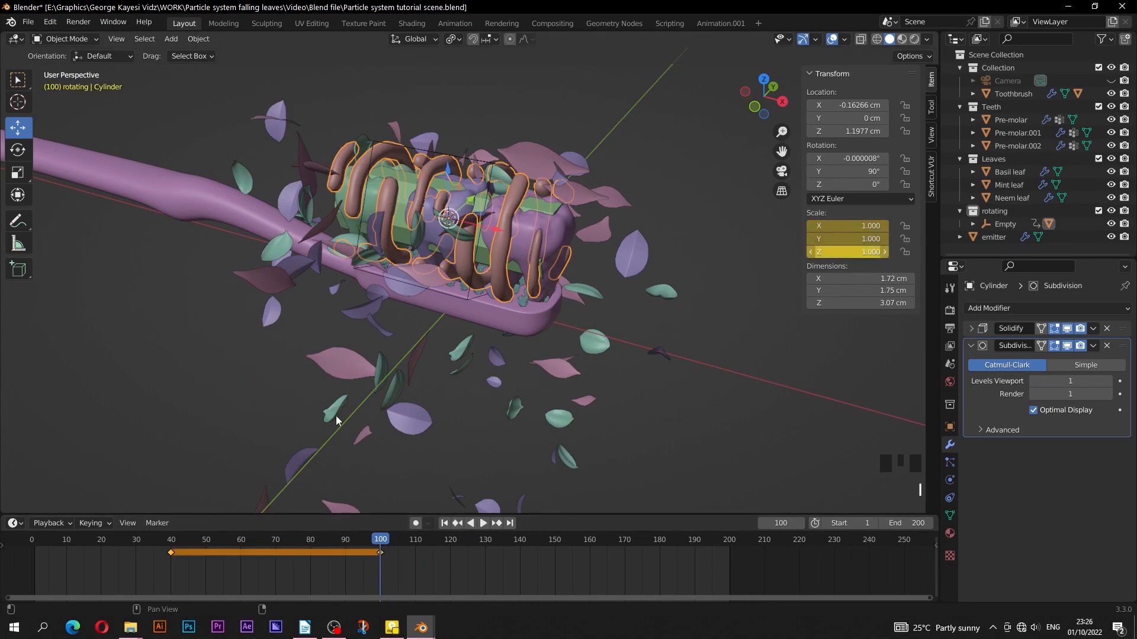
- At frame 120, set the cylinder's X and Y scale to 0 and insert a scale keyframe
{"action": "left_click_drag", "start_coordinate": [382, 541], "coordinate": [450, 545]}
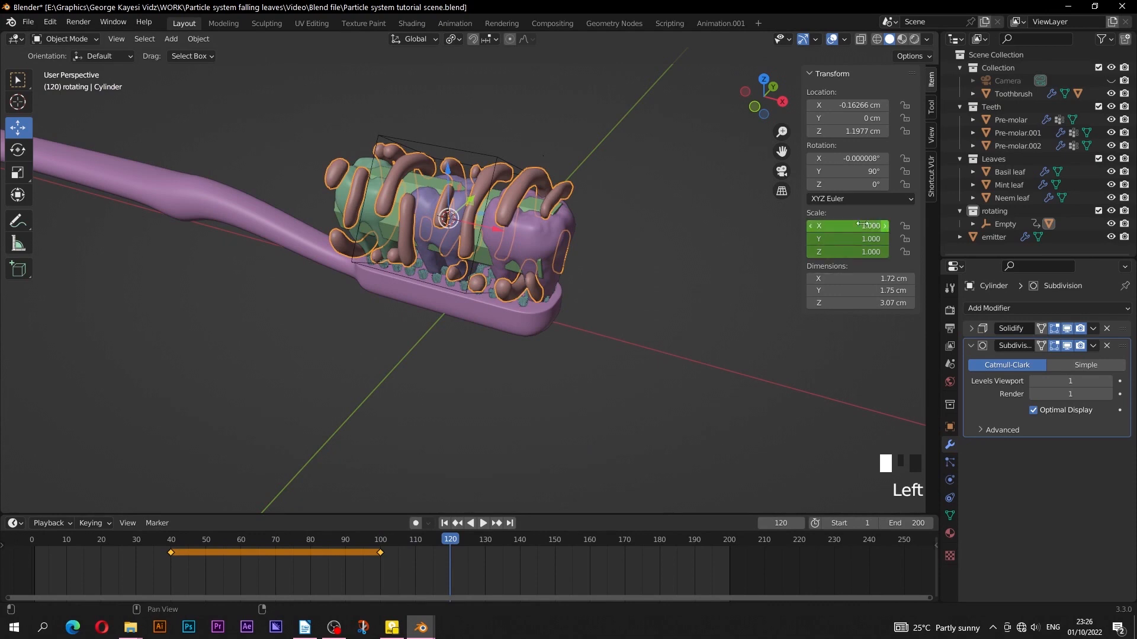
{"action": "key", "text": "Return"}
{"action": "double_click", "coordinate": [852, 241]}
{"action": "type", "text": "0"}
{"action": "key", "text": "Return"}
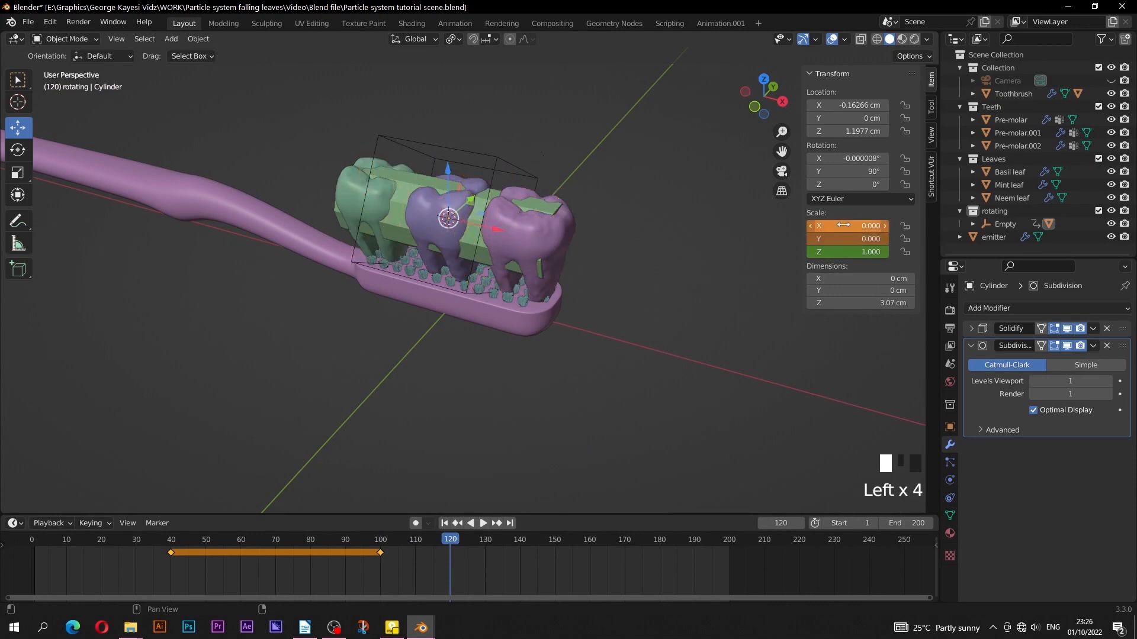
{"action": "key", "text": "i"}
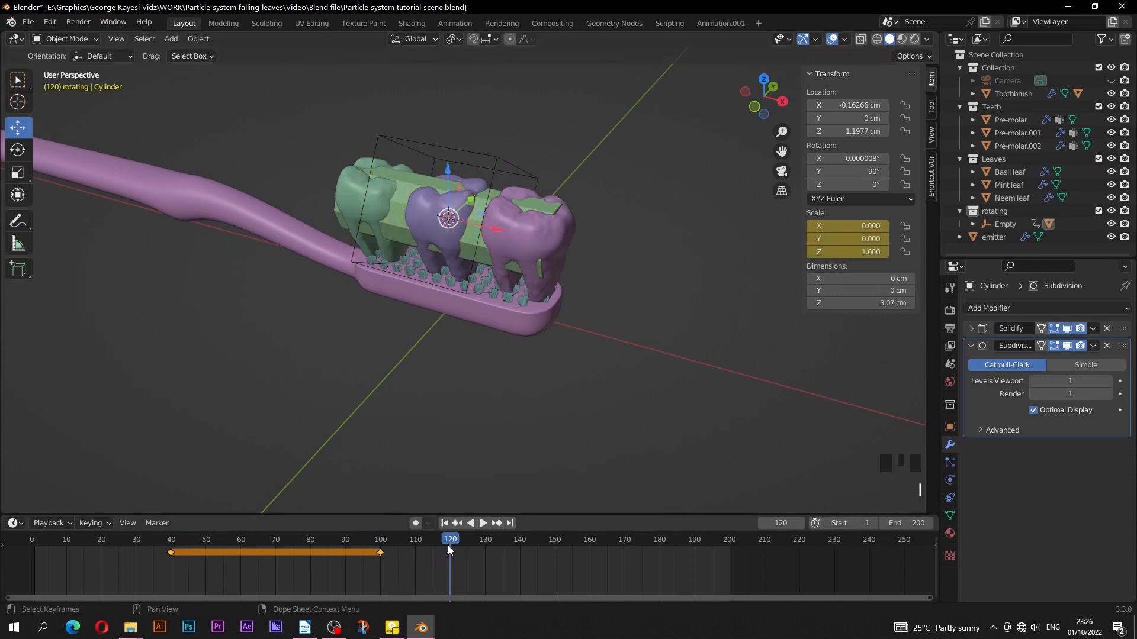
- At frame 20, set the cylinder's X and Y scale to 0 and insert a scale keyframe
{"action": "left_click_drag", "start_coordinate": [447, 544], "coordinate": [101, 543]}
{"action": "key", "text": "space"}
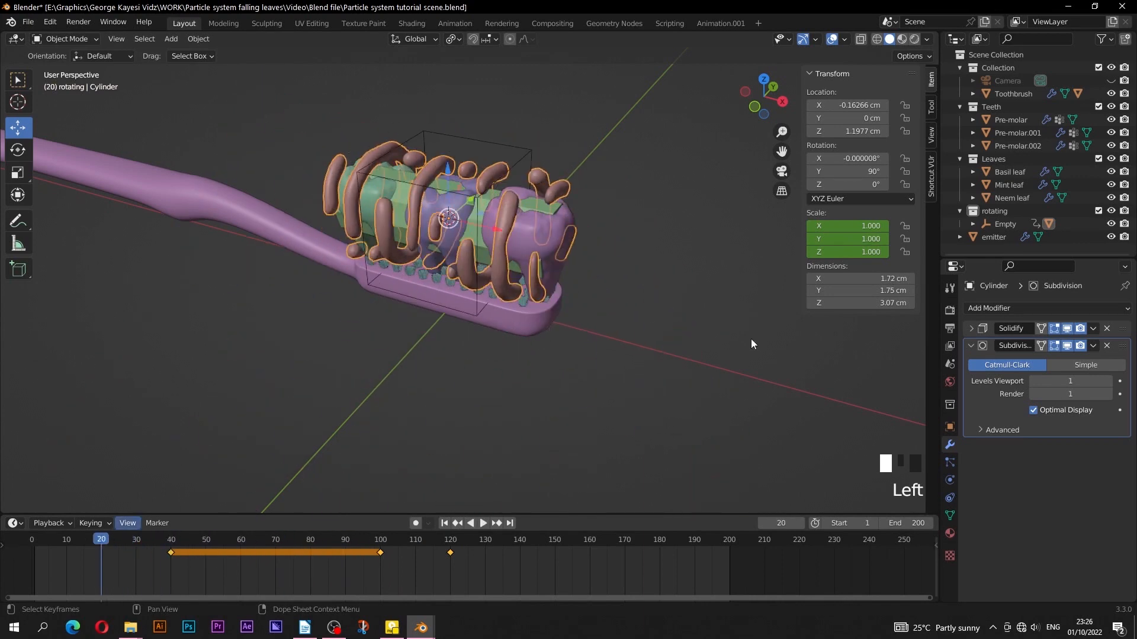
{"action": "key", "text": "Return"}
{"action": "double_click", "coordinate": [839, 239]}
{"action": "type", "text": "0"}
{"action": "key", "text": "Return"}
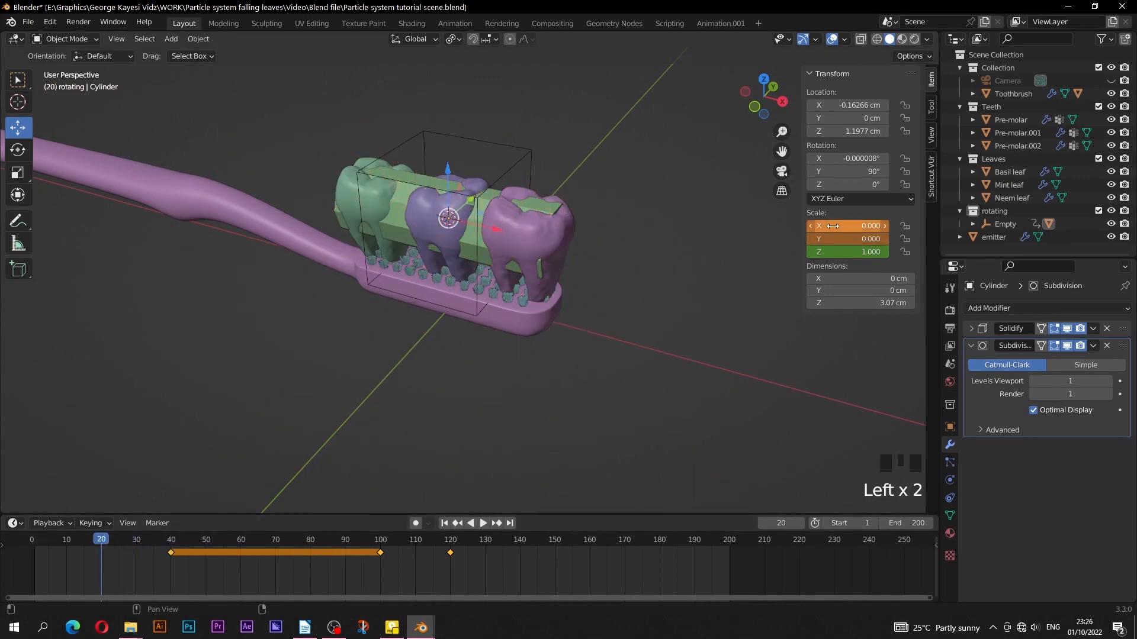
{"action": "key", "text": "i"}
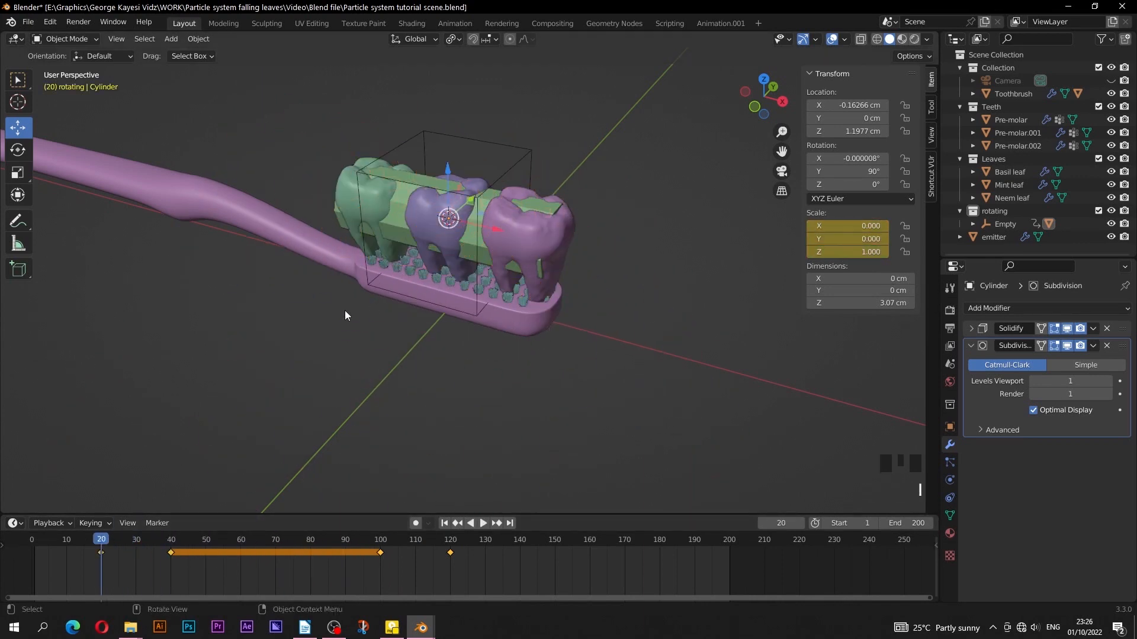
- Play the animation and view the scaling ring fragments from the other side of the toothbrush, and stop playback
{"action": "key", "text": "space"}
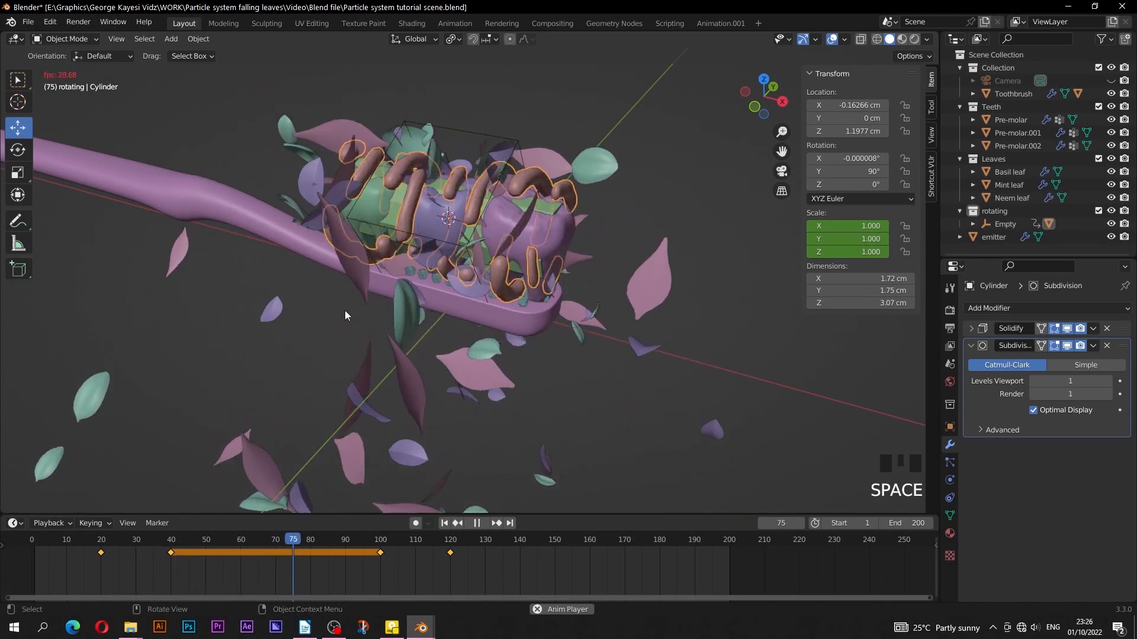
{"action": "middle_click_drag", "start_coordinate": [331, 213], "coordinate": [361, 205]}
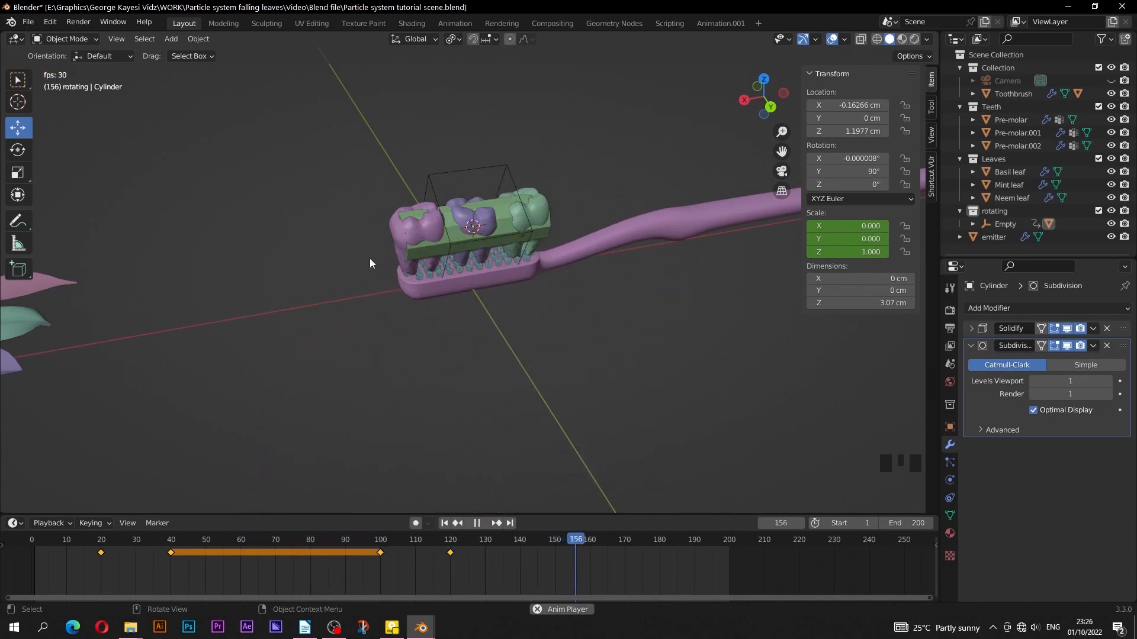
{"action": "left_click", "coordinate": [476, 524]}
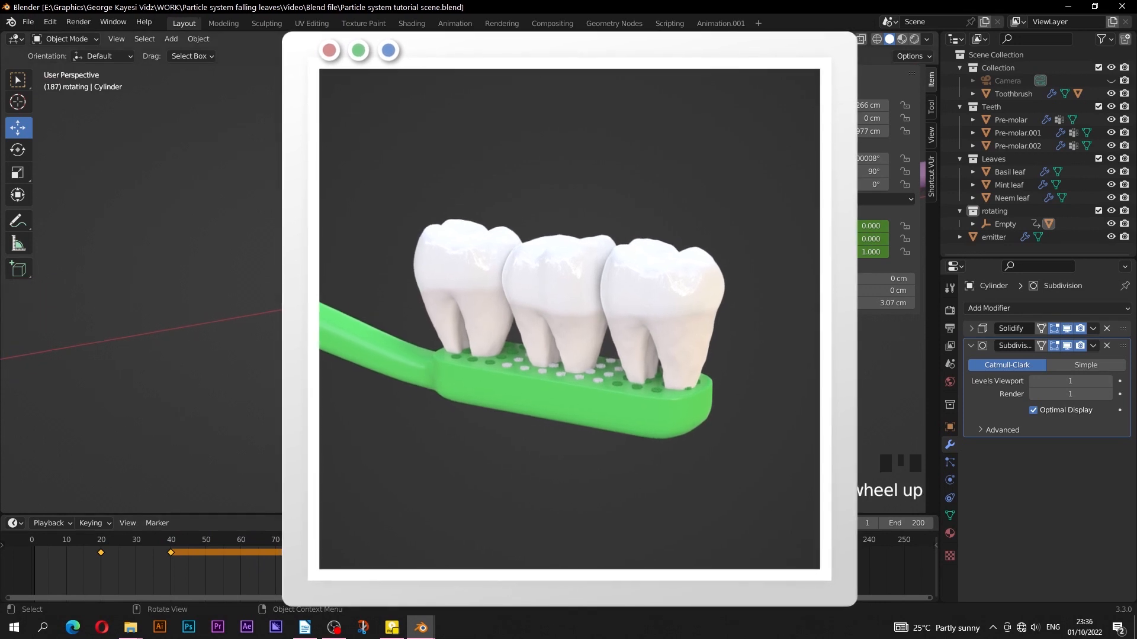
- Split the 3D viewport into two side-by-side areas and turn the second one into a Shader Editor without its sidebar
{"action": "middle_click_drag", "start_coordinate": [533, 367], "coordinate": [473, 360], "text": "shift"}
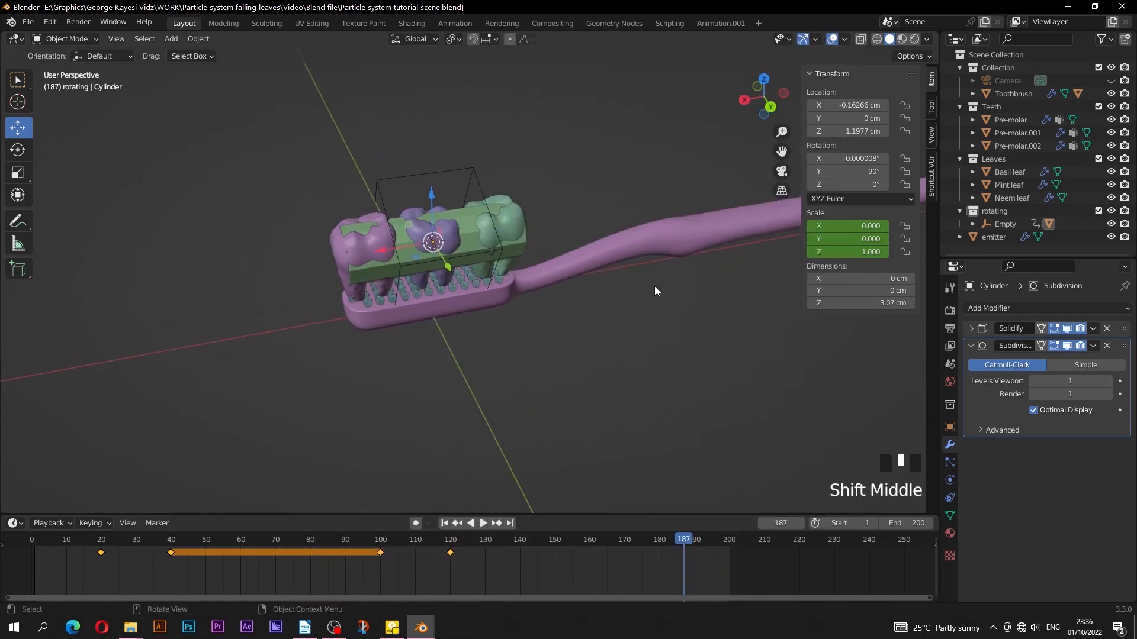
{"action": "left_click_drag", "start_coordinate": [936, 37], "coordinate": [482, 42]}
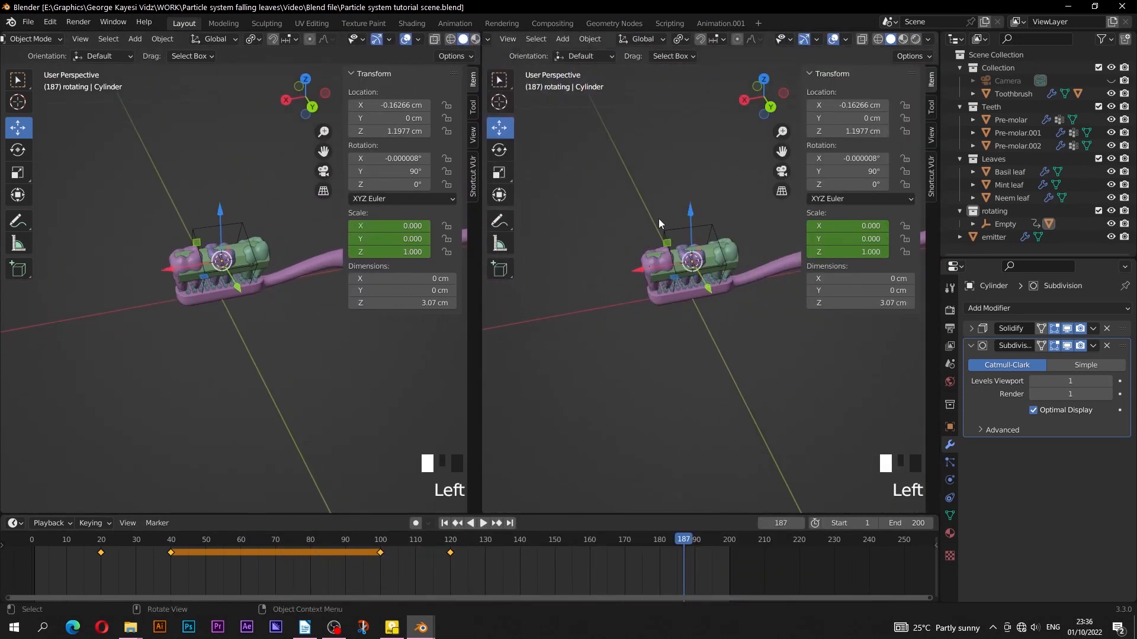
{"action": "key", "text": "n"}
{"action": "left_click", "coordinate": [496, 39]}
{"action": "left_click", "coordinate": [521, 159]}
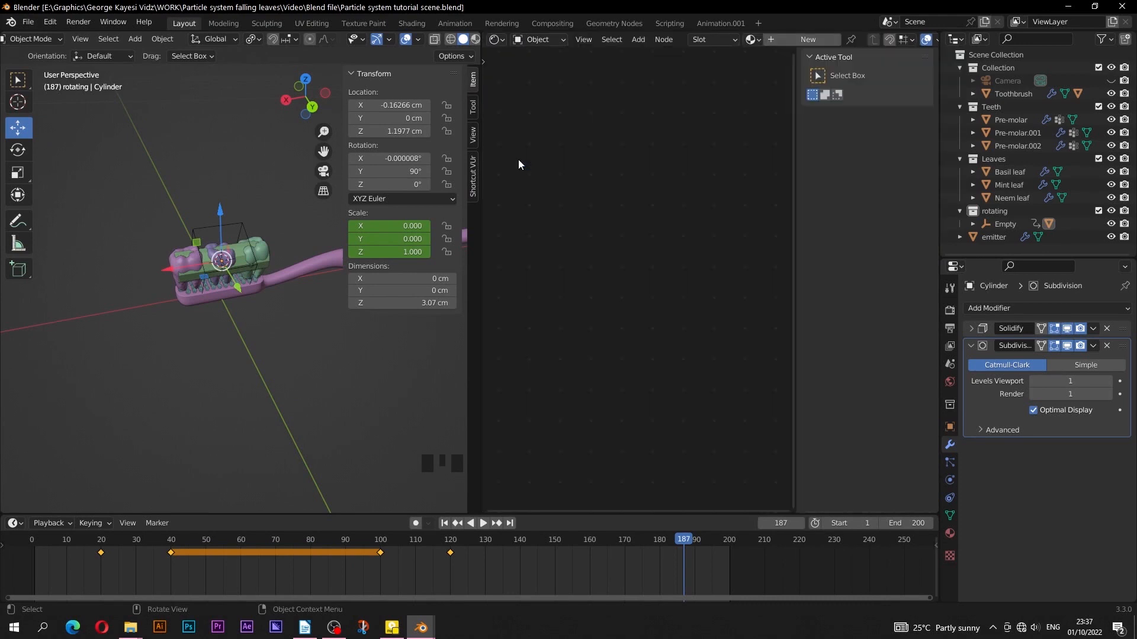
{"action": "key", "text": "n"}
{"action": "scroll", "coordinate": [180, 254], "scroll_direction": "up", "scroll_amount": 1}
- Select the tooth Pre-molar.002 to show its color ramp nodes, and split the 3D viewport into two stacked viewports without sidebars
{"action": "left_click", "coordinate": [145, 252]}
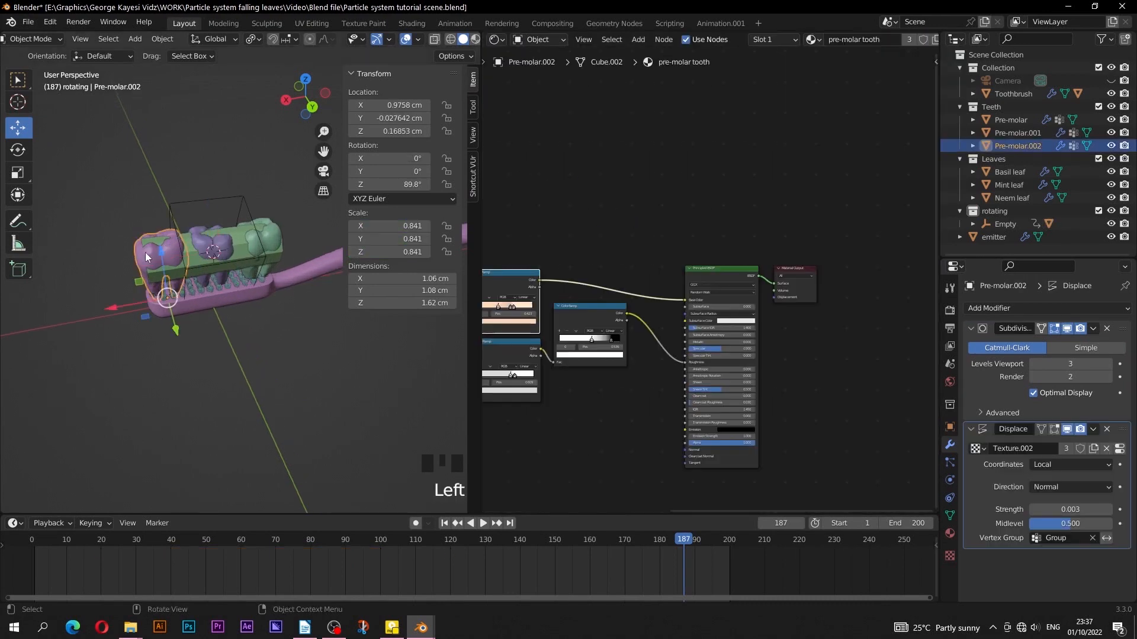
{"action": "scroll", "coordinate": [658, 338], "scroll_direction": "up", "scroll_amount": 3}
{"action": "middle_click_drag", "start_coordinate": [658, 339], "coordinate": [841, 284]}
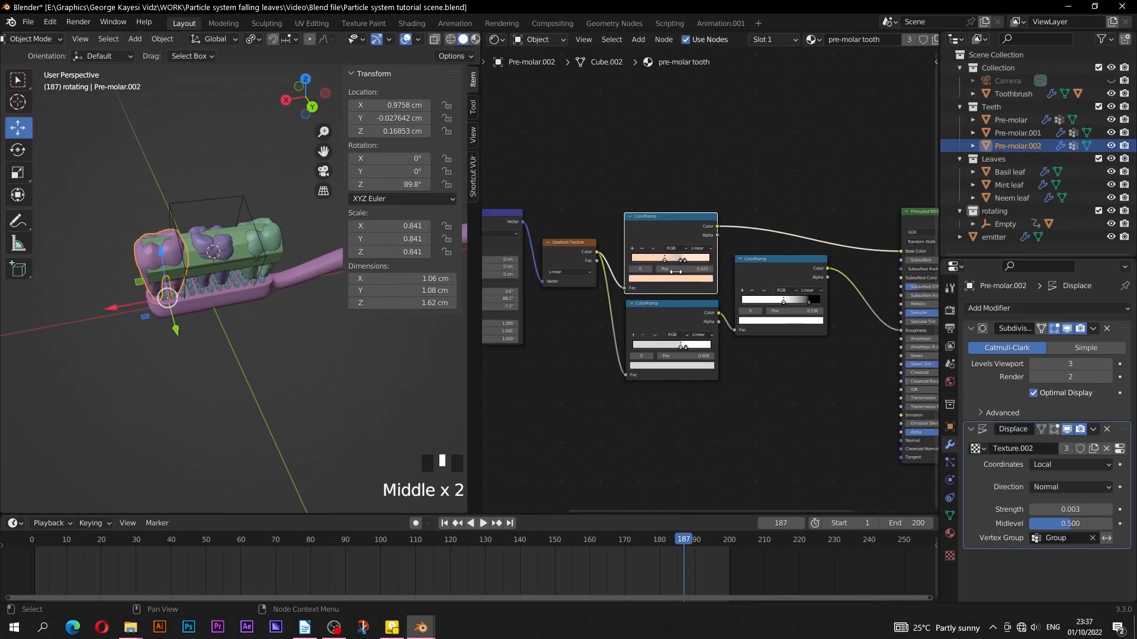
{"action": "scroll", "coordinate": [676, 272], "scroll_direction": "up", "scroll_amount": 4}
{"action": "left_click_drag", "start_coordinate": [2, 36], "coordinate": [16, 262]}
{"action": "key", "text": "n"}
{"action": "key", "text": "n"}
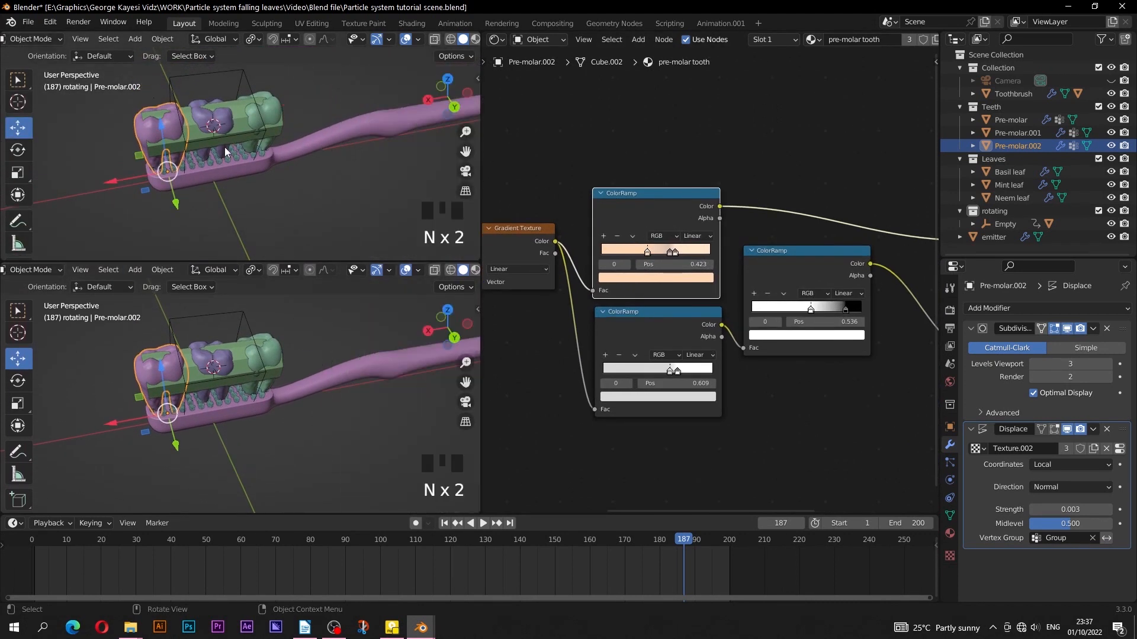
- Isolate the selected tooth in local view in the upper viewport and display it with material preview shading
{"action": "key", "text": "slash"}
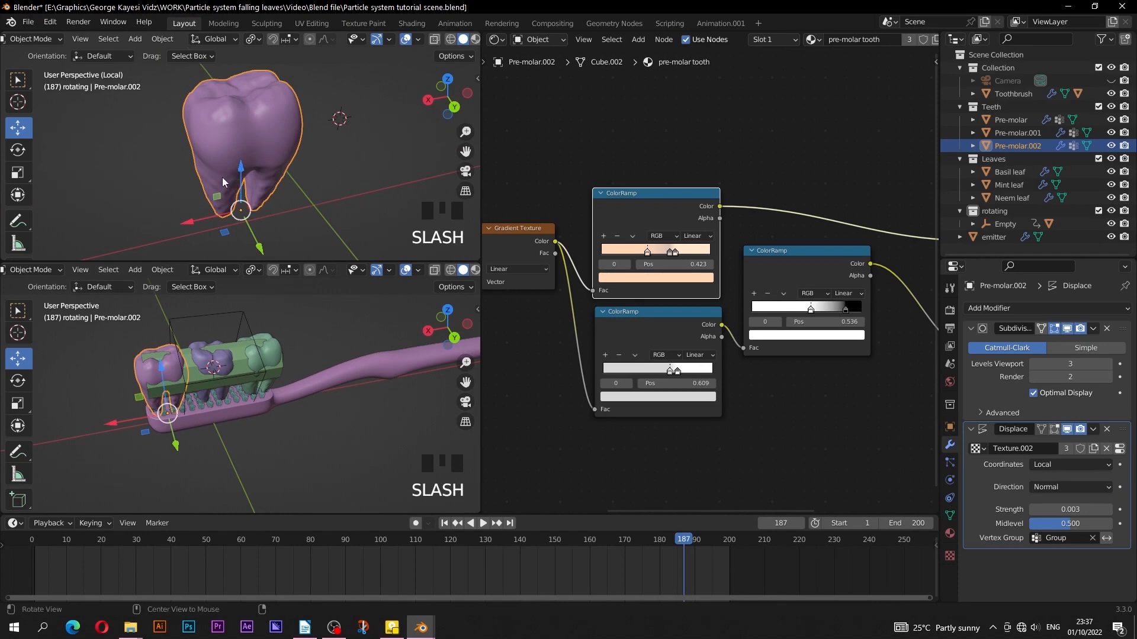
{"action": "middle_click_drag", "start_coordinate": [224, 182], "coordinate": [303, 142]}
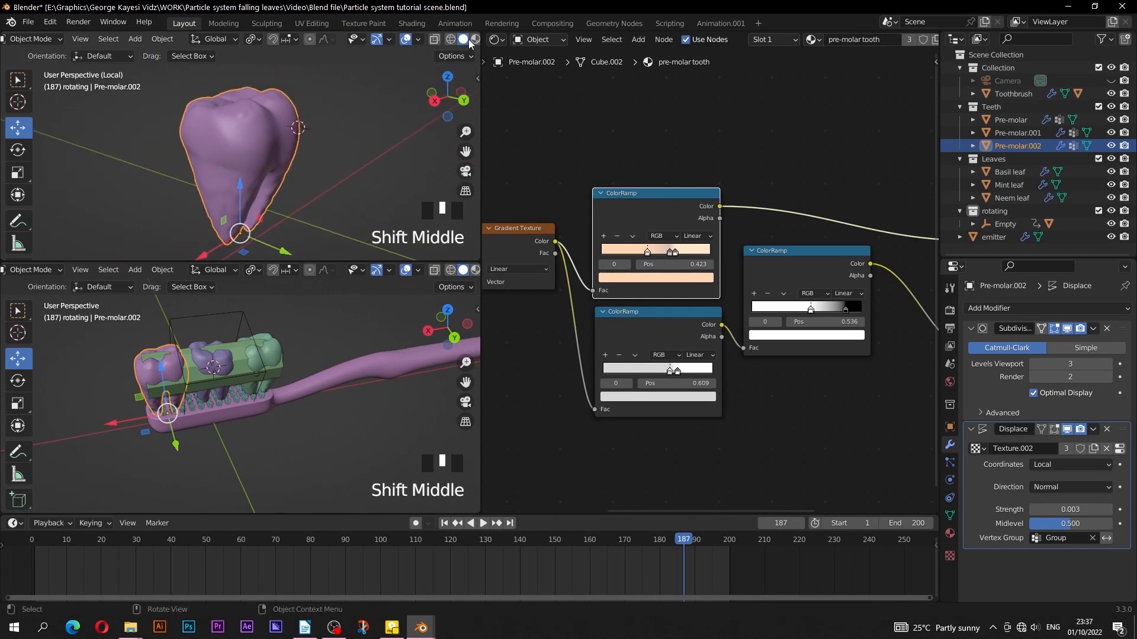
{"action": "scroll", "coordinate": [469, 42], "scroll_direction": "down", "scroll_amount": 2}
{"action": "left_click", "coordinate": [447, 40]}
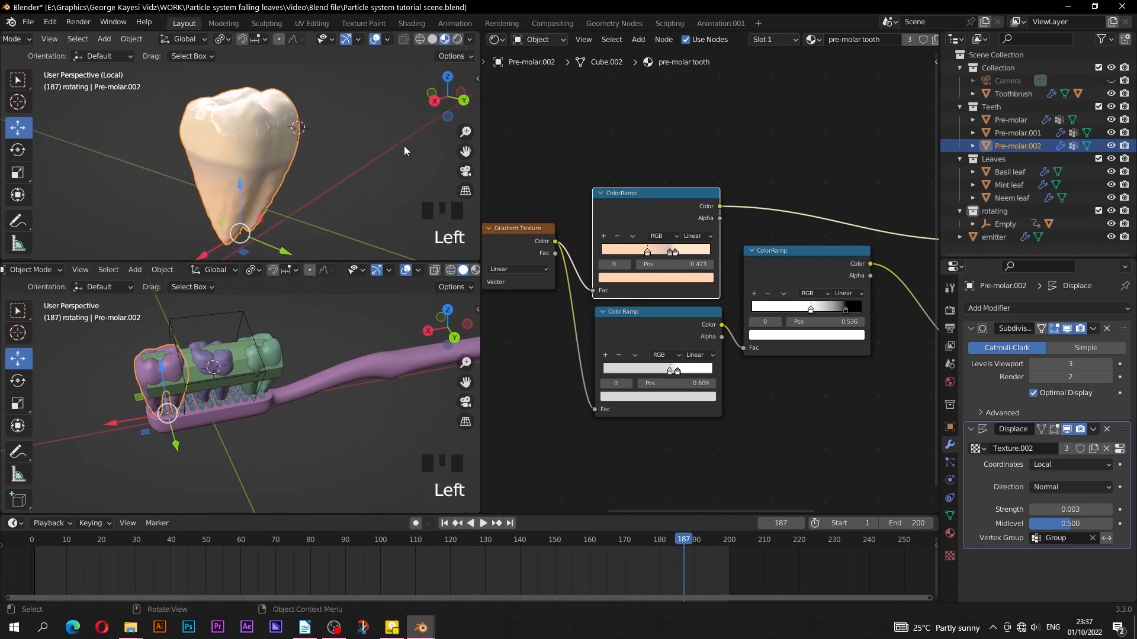
- At frame 40, insert color keyframes for the three stops of the ColorRamp feeding the tooth's base color
{"action": "left_click", "coordinate": [678, 540]}
{"action": "left_click_drag", "start_coordinate": [443, 542], "coordinate": [171, 537]}
{"action": "scroll", "coordinate": [683, 264], "scroll_direction": "up", "scroll_amount": 7}
{"action": "middle_click_drag", "start_coordinate": [683, 265], "coordinate": [723, 254]}
{"action": "scroll", "coordinate": [751, 285], "scroll_direction": "up", "scroll_amount": 2}
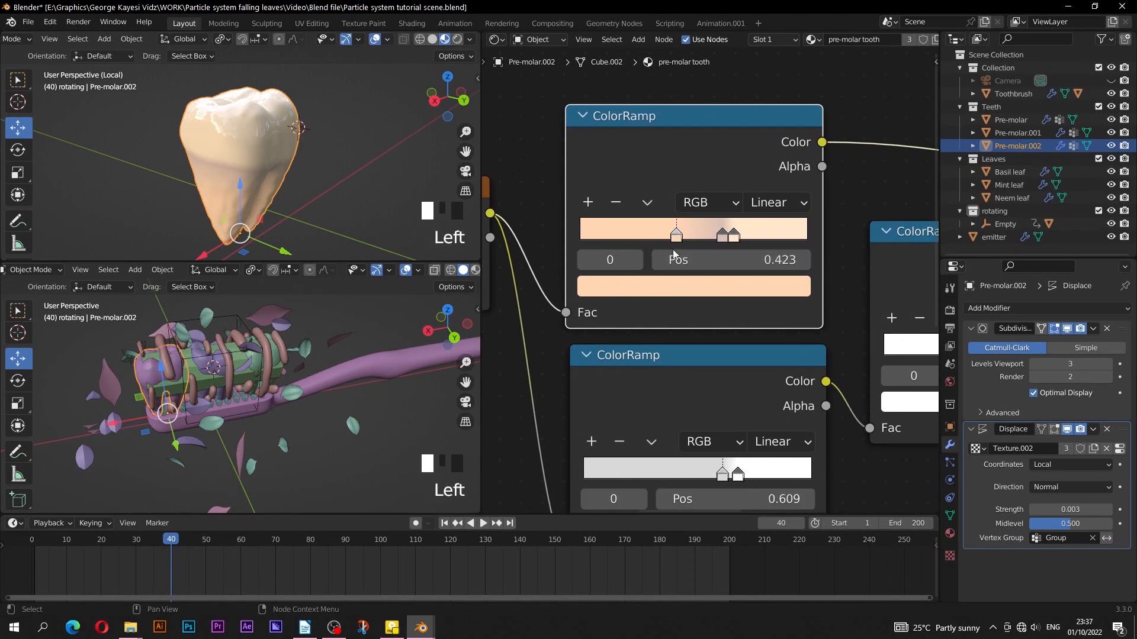
{"action": "left_click", "coordinate": [671, 289]}
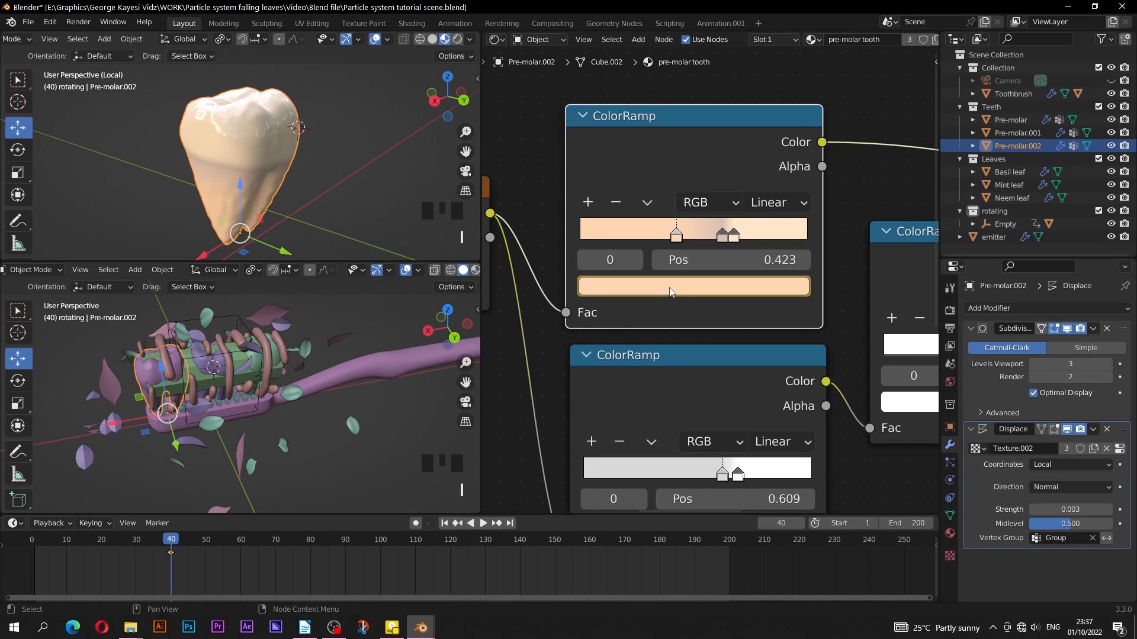
{"action": "left_click", "coordinate": [723, 235]}
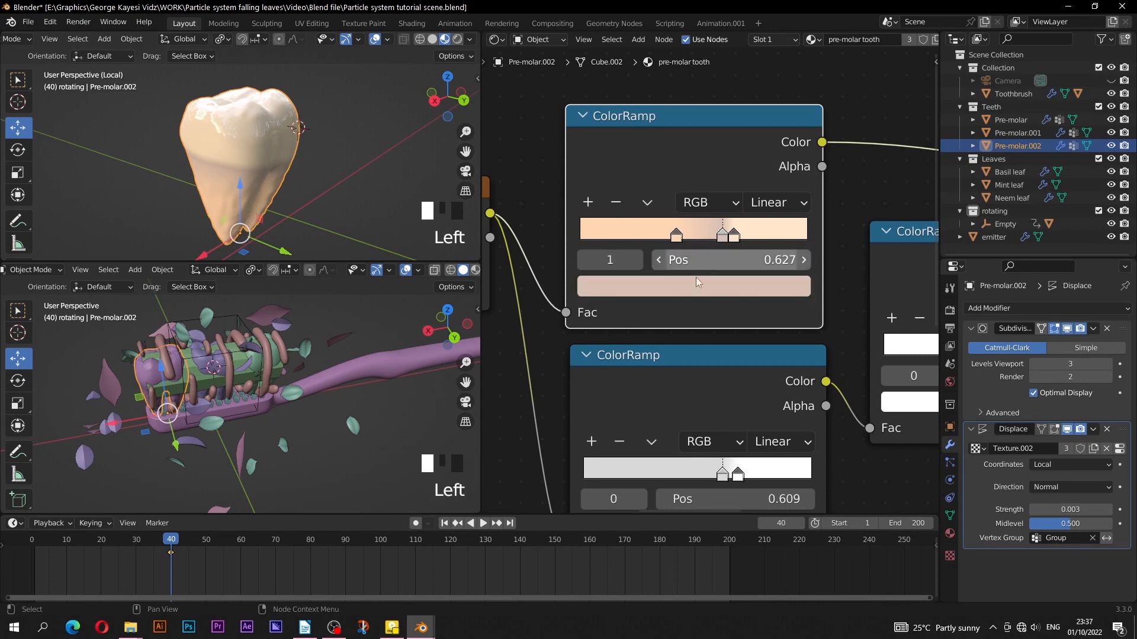
{"action": "left_click", "coordinate": [734, 235]}
{"action": "key", "text": "i"}
- At frame 100, reduce the saturation of the base color ramp's first stop to 0.113
{"action": "left_click_drag", "start_coordinate": [172, 540], "coordinate": [380, 563]}
{"action": "left_click", "coordinate": [677, 234]}
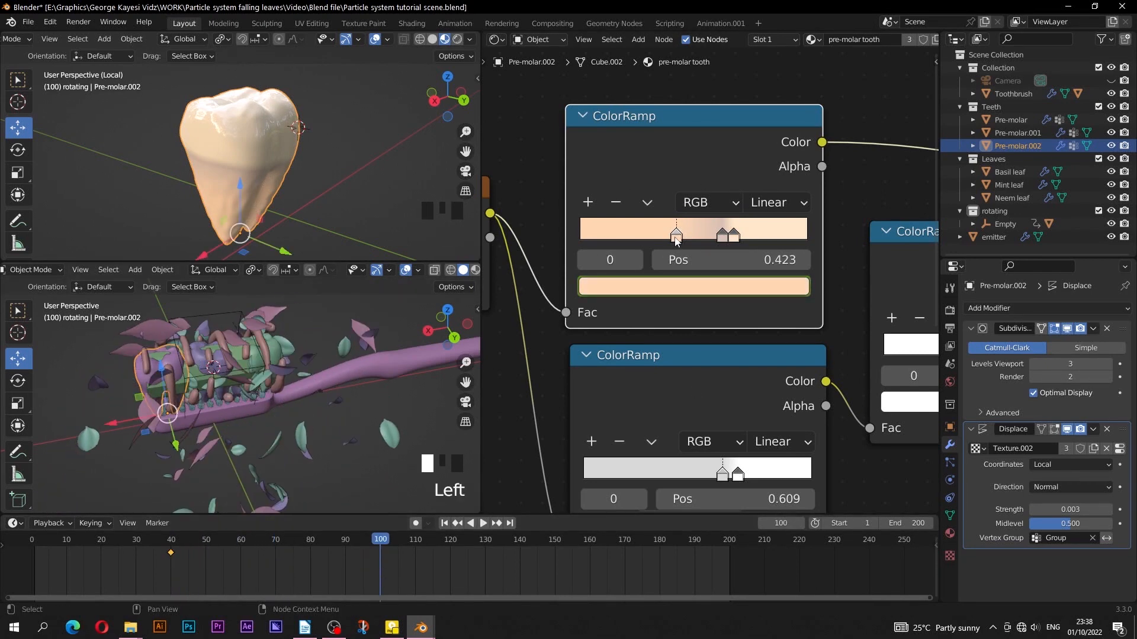
{"action": "left_click", "coordinate": [648, 288]}
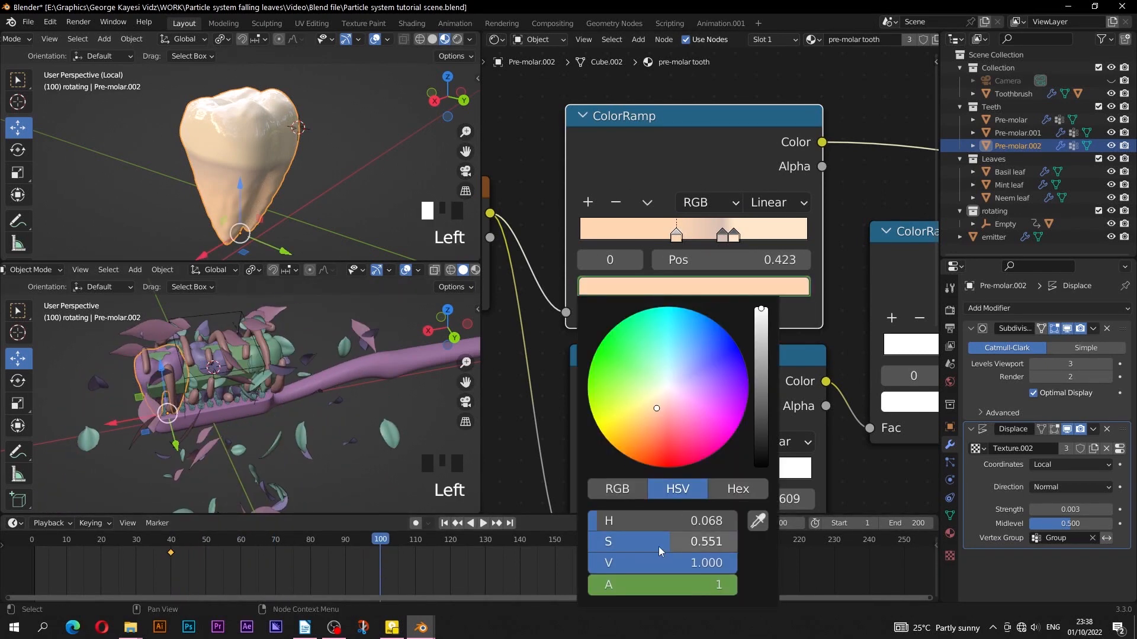
{"action": "left_click_drag", "start_coordinate": [662, 552], "coordinate": [609, 552]}
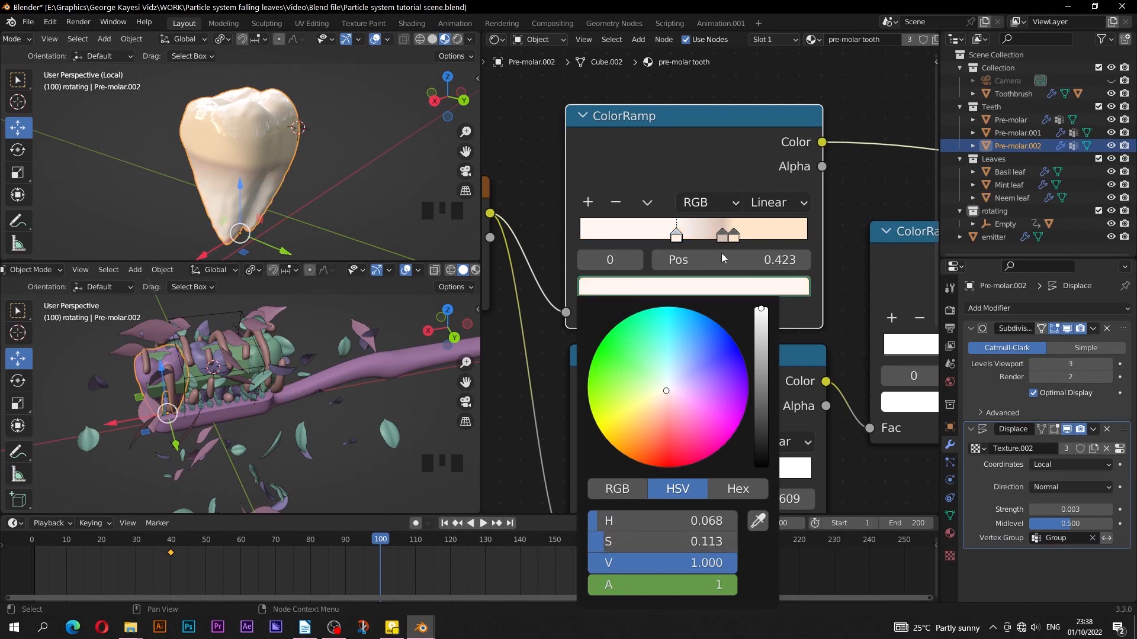
- Change the second stop of the base color ramp to a pale tone with saturation 0.147 and value 0.907
{"action": "left_click", "coordinate": [721, 243]}
{"action": "left_click", "coordinate": [722, 238]}
{"action": "left_click", "coordinate": [723, 288]}
{"action": "mouse_move", "coordinate": [695, 541]}
{"action": "left_mouse_down"}
{"action": "mouse_move", "coordinate": [665, 542]}
{"action": "mouse_move", "coordinate": [710, 563]}
{"action": "left_mouse_up"}
{"action": "left_click", "coordinate": [698, 287]}
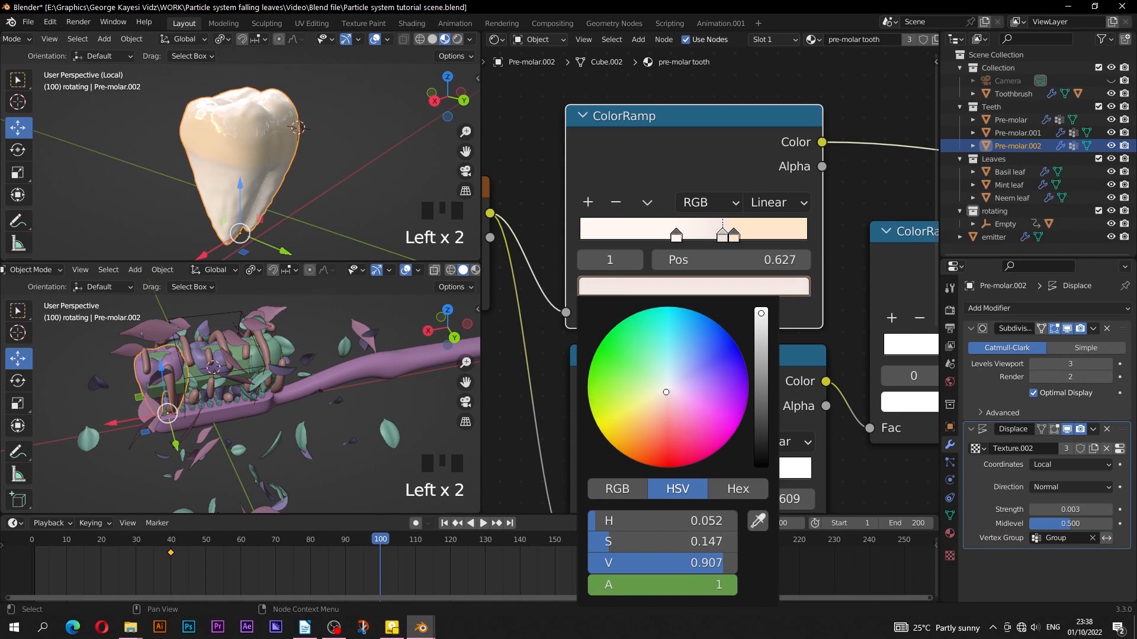
- Lower the third stop's saturation to near white and insert color keyframes for the base color ramp's stops at frame 100
{"action": "left_click", "coordinate": [734, 236]}
{"action": "left_click", "coordinate": [694, 287]}
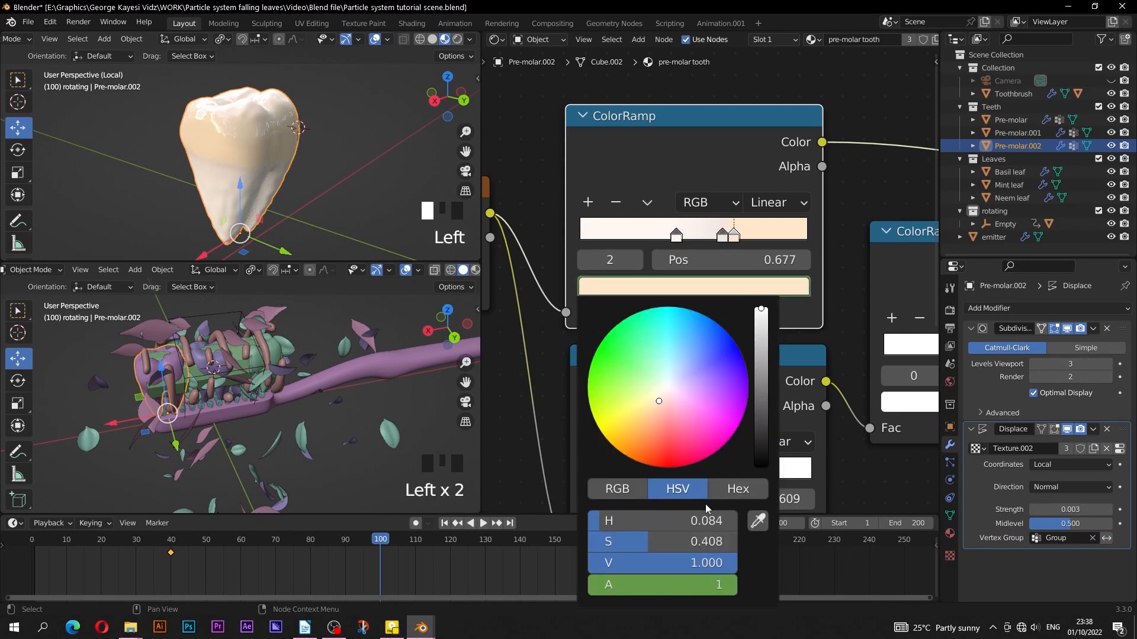
{"action": "left_click_drag", "start_coordinate": [701, 542], "coordinate": [669, 541]}
{"action": "middle_click_drag", "start_coordinate": [317, 177], "coordinate": [432, 182]}
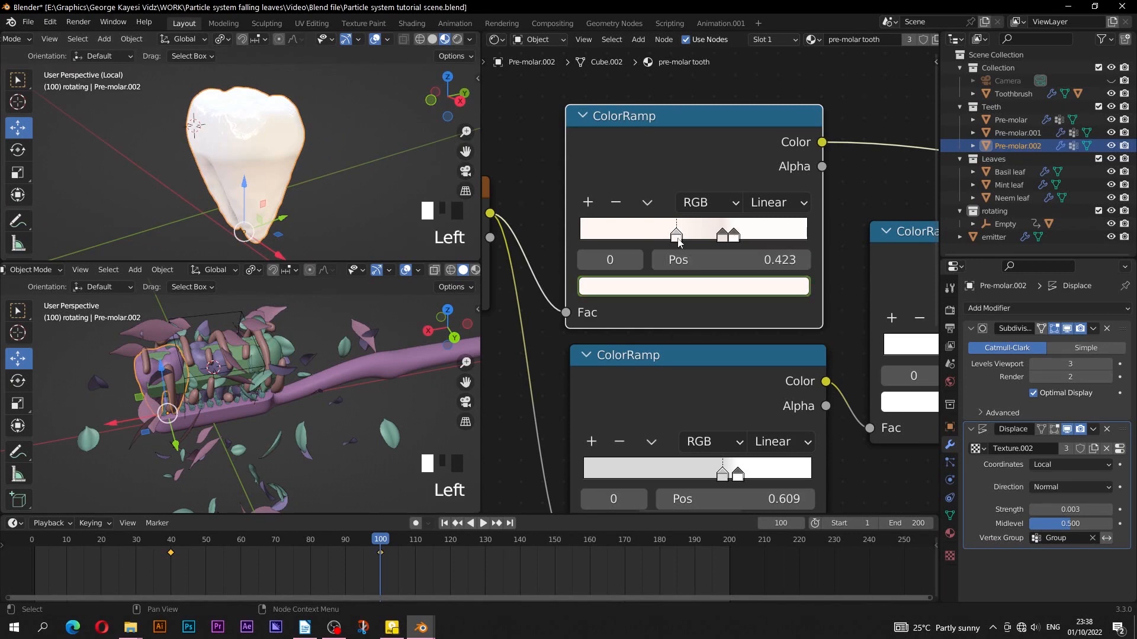
{"action": "left_click", "coordinate": [722, 235]}
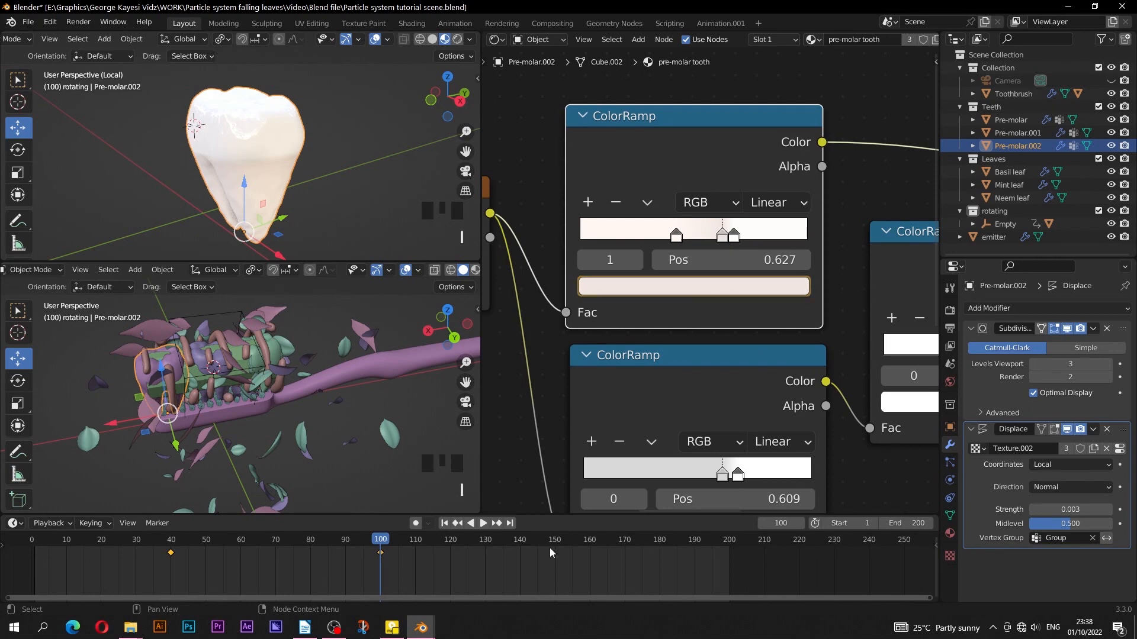
- Play the animation twice from just before frame 40 to check the tooth's color change, and inspect the tooth from another angle
{"action": "left_click_drag", "start_coordinate": [376, 546], "coordinate": [151, 534]}
{"action": "key", "text": "space"}
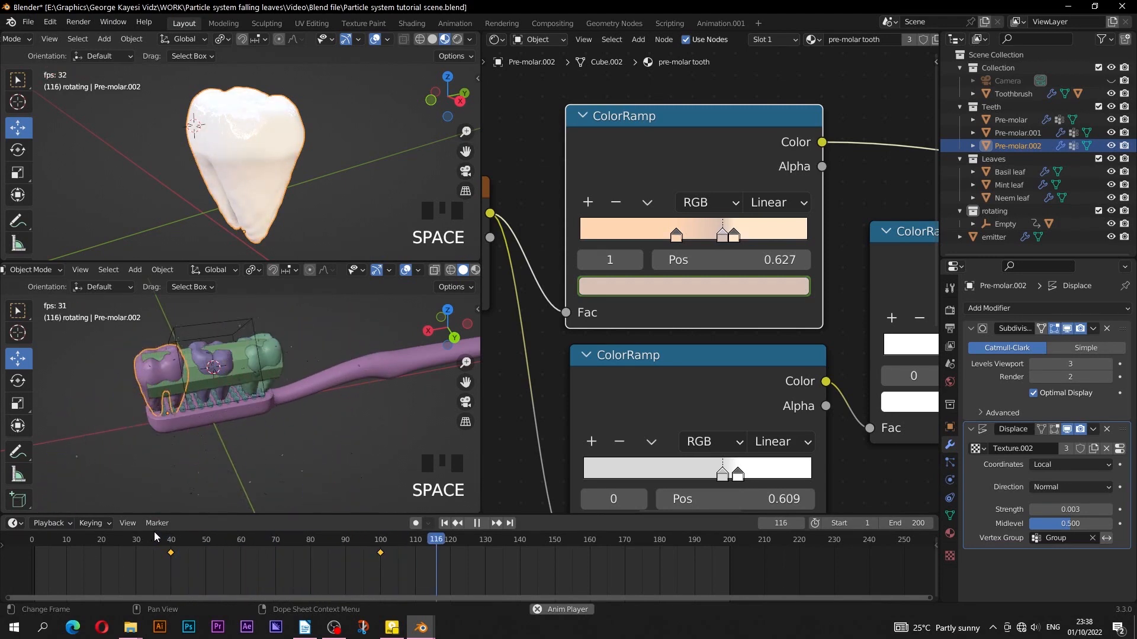
{"action": "key", "text": "space"}
{"action": "left_click_drag", "start_coordinate": [443, 546], "coordinate": [152, 526]}
{"action": "key", "text": "space"}
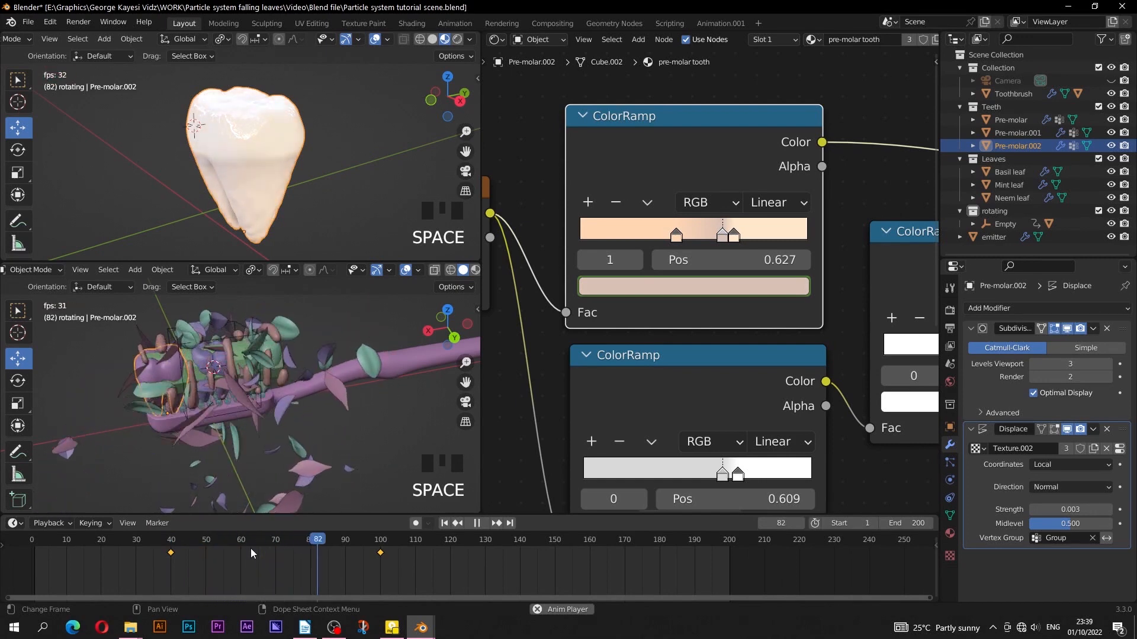
{"action": "key", "text": "space"}
{"action": "middle_click_drag", "start_coordinate": [177, 222], "coordinate": [329, 194]}
- Take the upper viewport out of the tooth's local view and isolate the cylinder's ring fragments there instead
{"action": "left_click", "coordinate": [420, 554]}
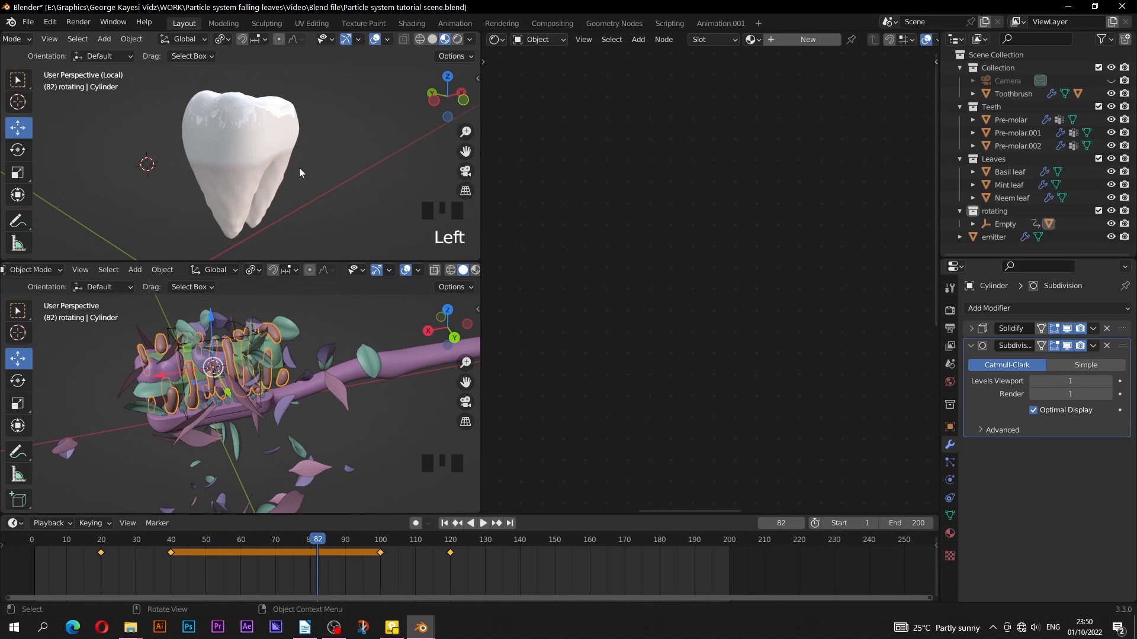
{"action": "key", "text": "slash"}
{"action": "middle_click_drag", "start_coordinate": [299, 168], "coordinate": [251, 203]}
{"action": "key", "text": "slash"}
{"action": "scroll", "coordinate": [290, 210], "scroll_direction": "up", "scroll_amount": 2}
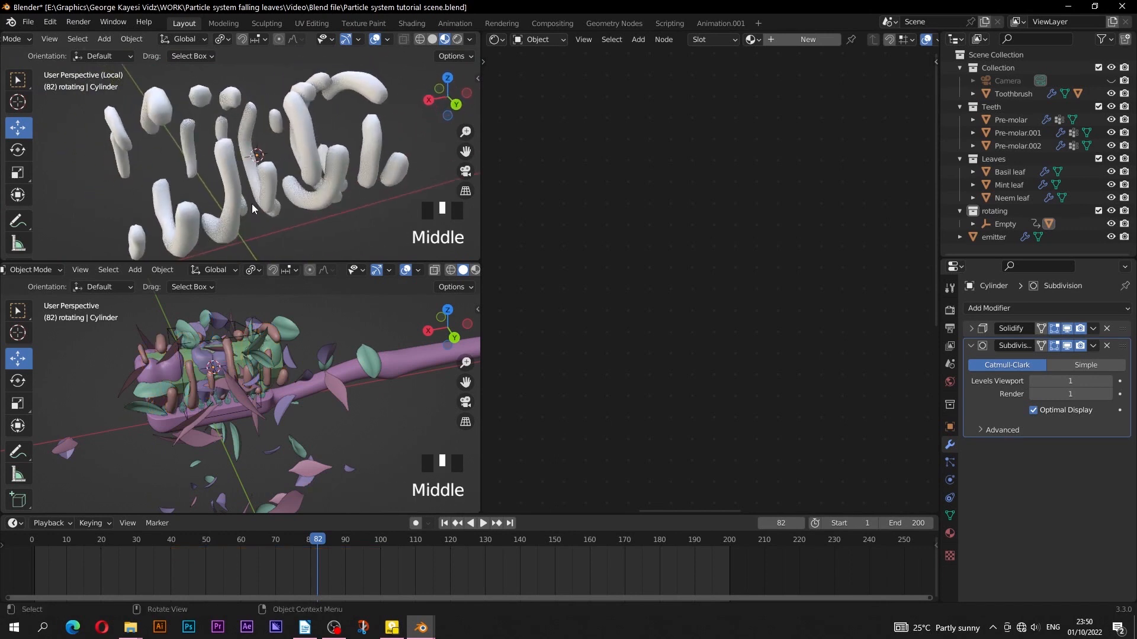
{"action": "scroll", "coordinate": [251, 204], "scroll_direction": "down", "scroll_amount": 1}
- Select the isolated ring fragments and assign them the existing Tooth brush material
{"action": "left_click", "coordinate": [236, 185]}
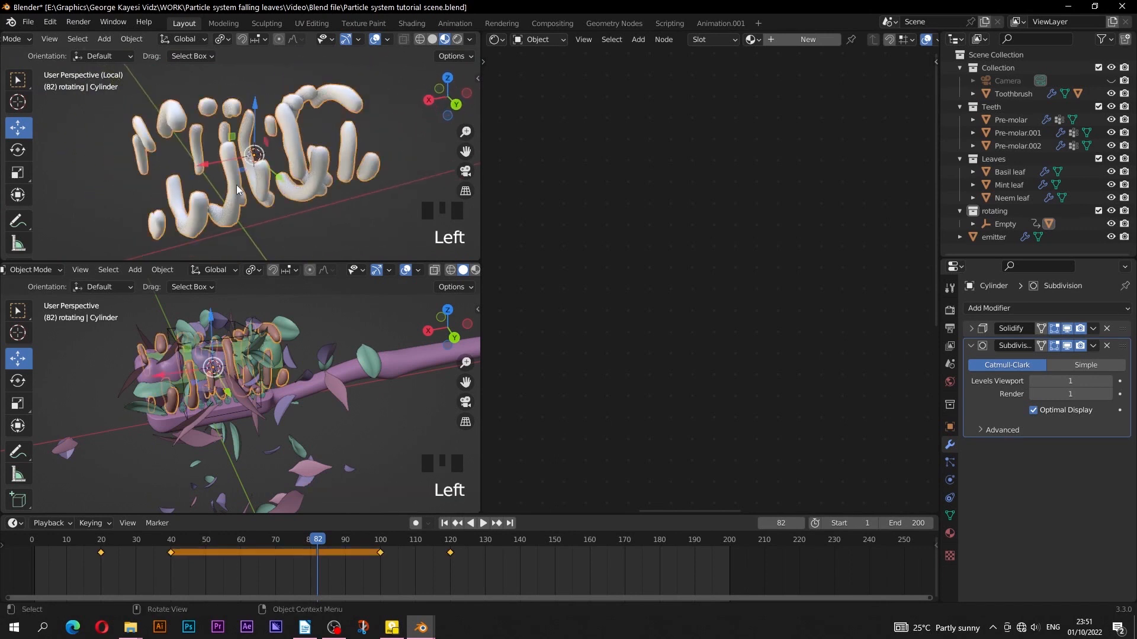
{"action": "left_click", "coordinate": [749, 43]}
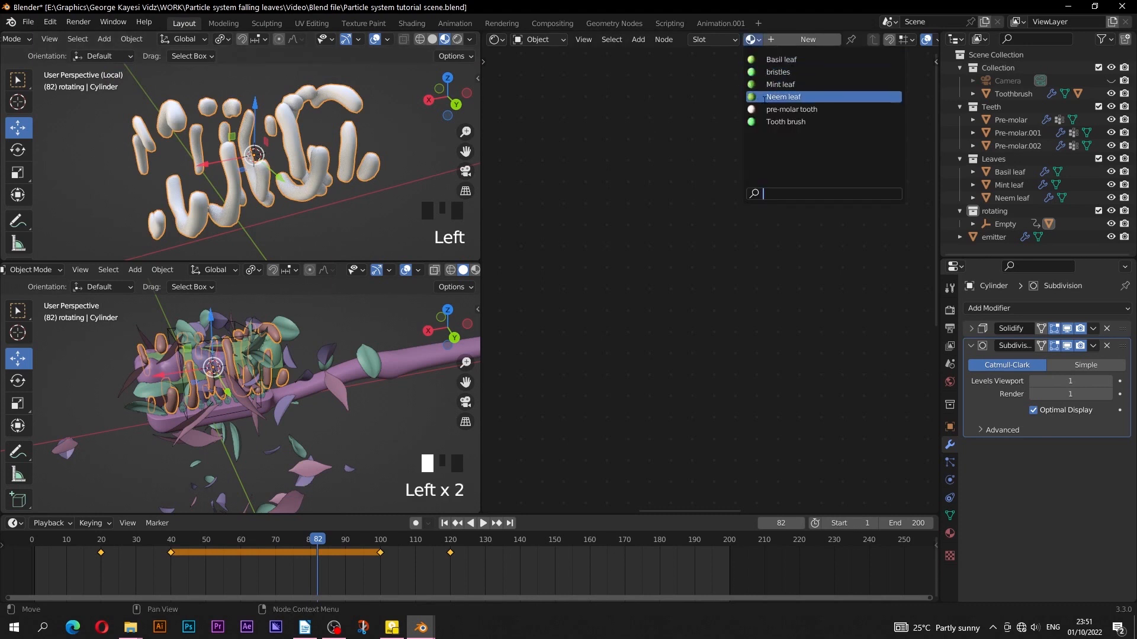
{"action": "left_click", "coordinate": [766, 124]}
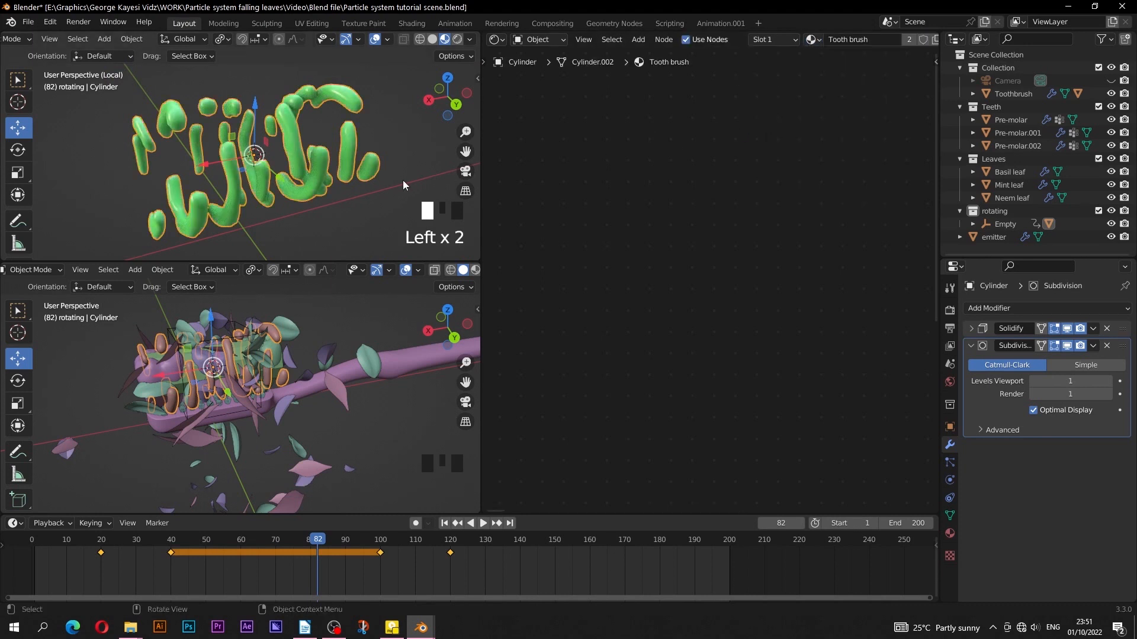
- Add a second material slot to the ring fragments and create a new material in it named white
{"action": "left_click", "coordinate": [370, 206]}
{"action": "middle_click_drag", "start_coordinate": [235, 190], "coordinate": [429, 181]}
{"action": "left_click", "coordinate": [269, 140]}
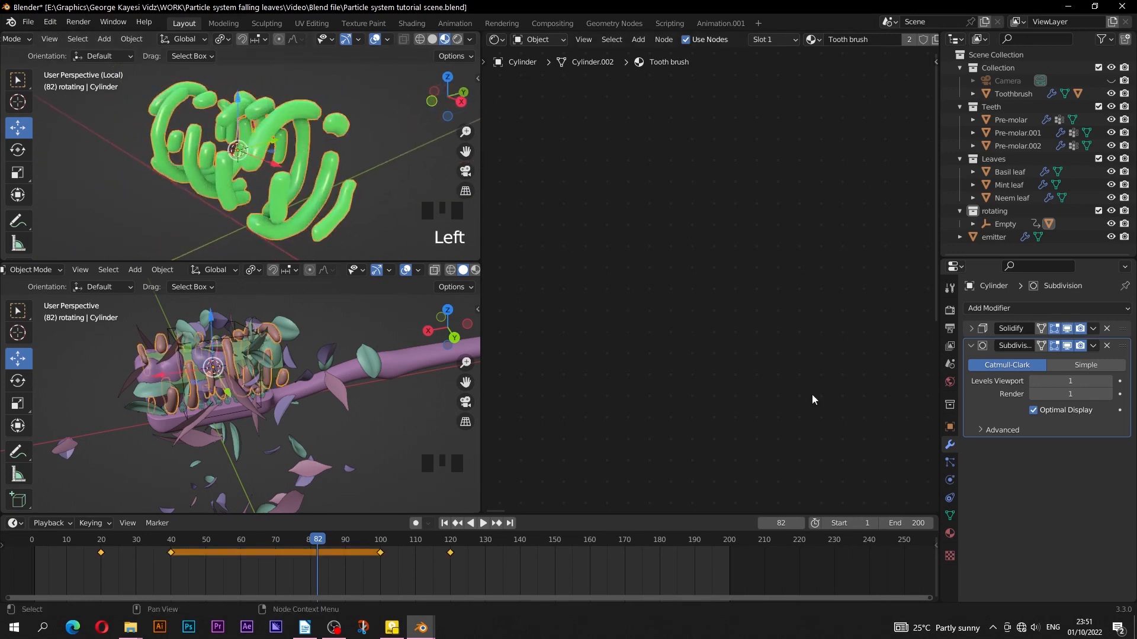
{"action": "left_click", "coordinate": [949, 535]}
{"action": "left_click", "coordinate": [1126, 309]}
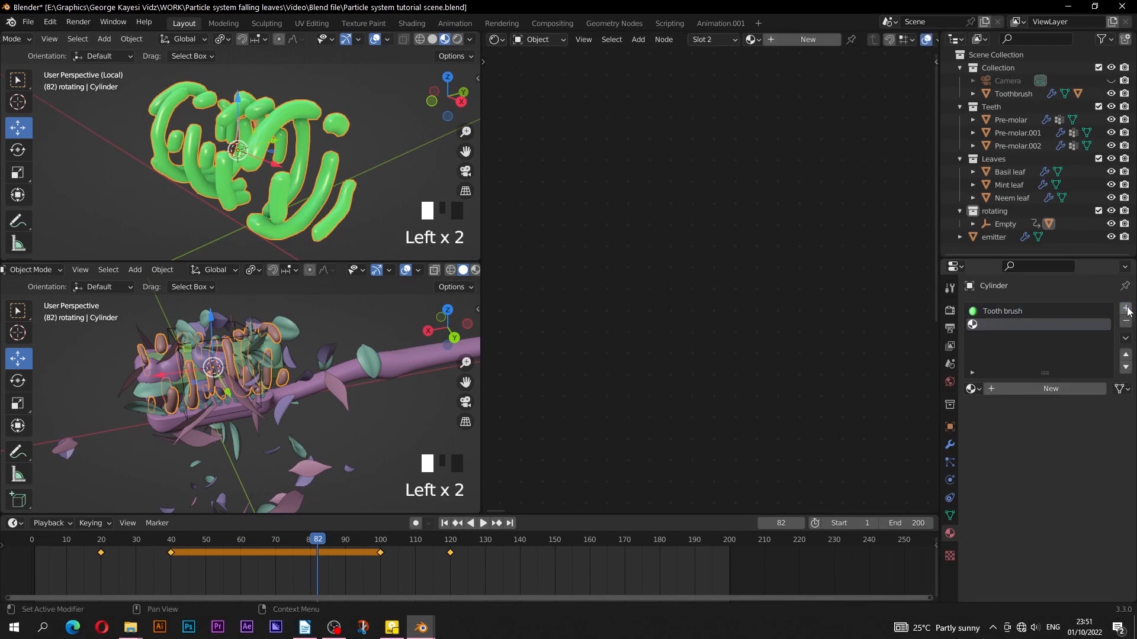
{"action": "left_click", "coordinate": [1013, 393]}
{"action": "left_click", "coordinate": [1029, 389]}
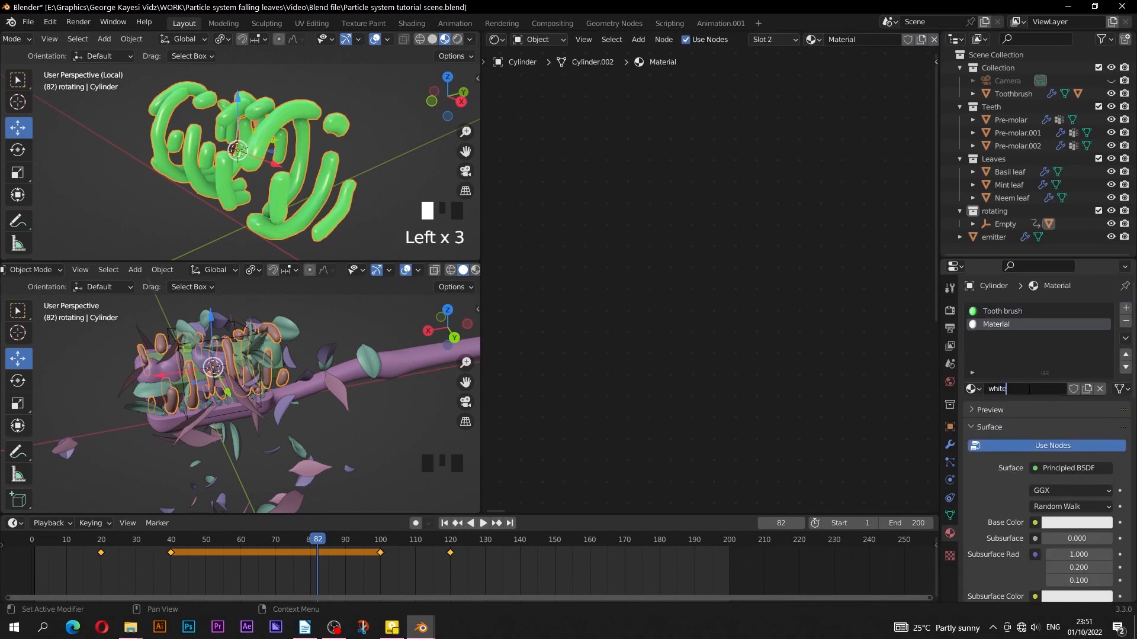
{"action": "type", "text": "white"}
- In Edit Mode, select several whole ring fragments as linked geometry and assign them the white material
{"action": "middle_click_drag", "start_coordinate": [177, 195], "coordinate": [227, 201]}
{"action": "key", "text": "Tab"}
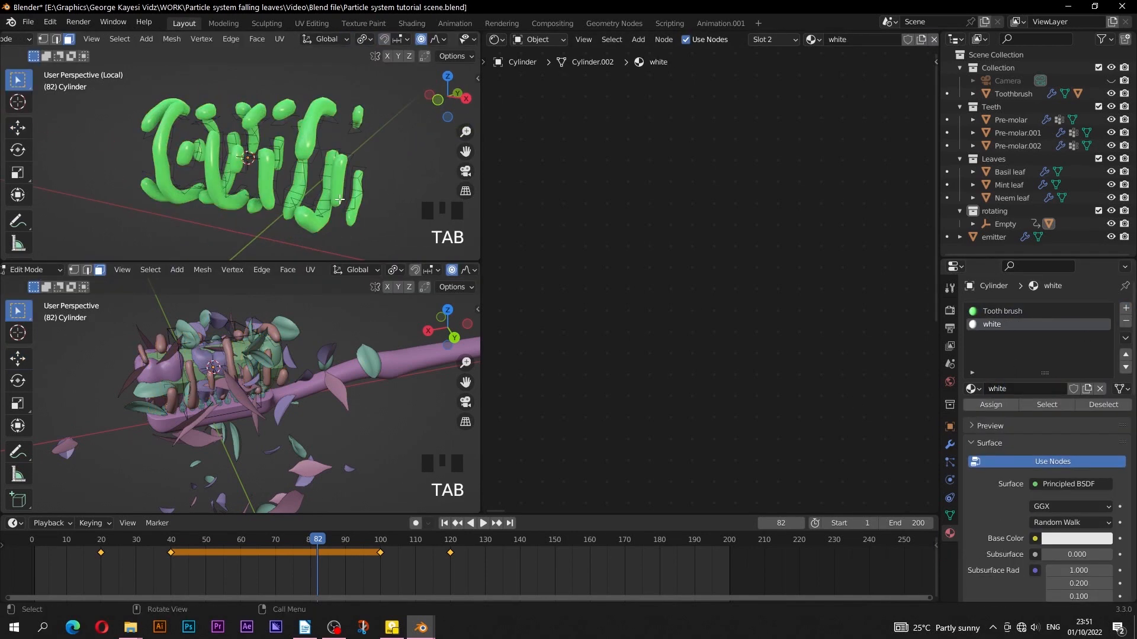
{"action": "middle_click_drag", "start_coordinate": [333, 222], "coordinate": [321, 218]}
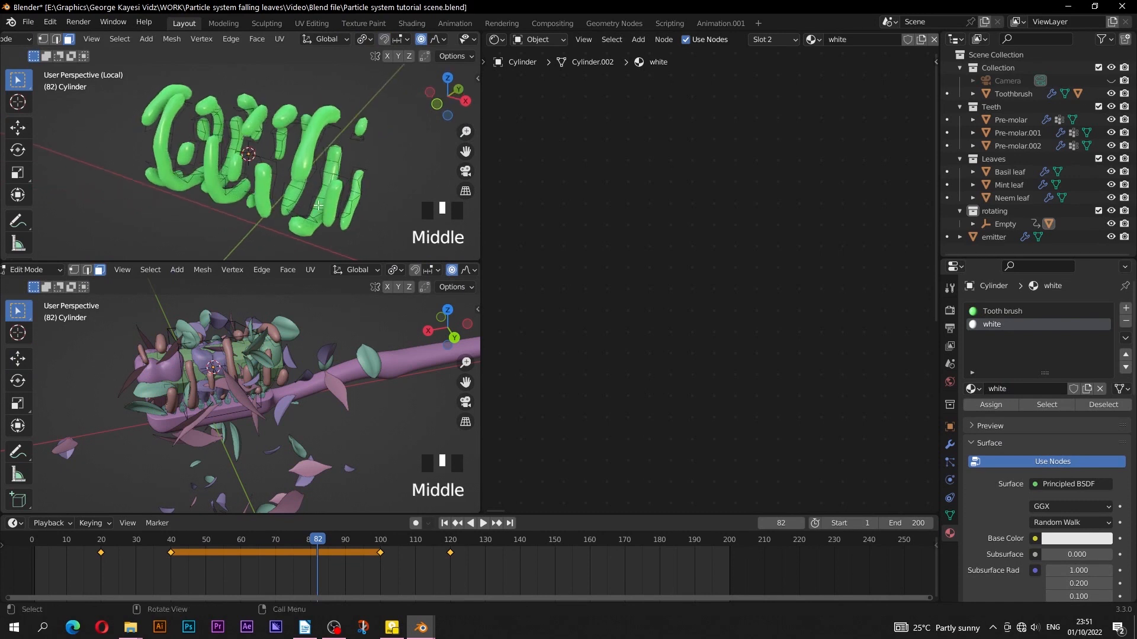
{"action": "left_click", "coordinate": [318, 205]}
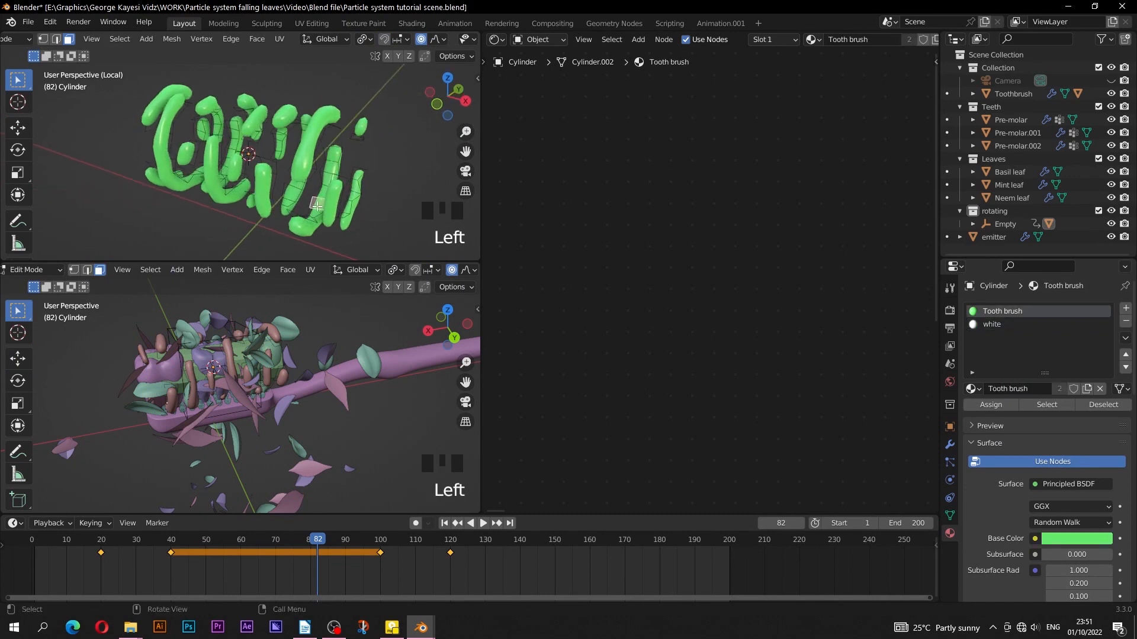
{"action": "key", "text": "l"}
{"action": "left_click", "coordinate": [49, 161]}
{"action": "key", "text": "l"}
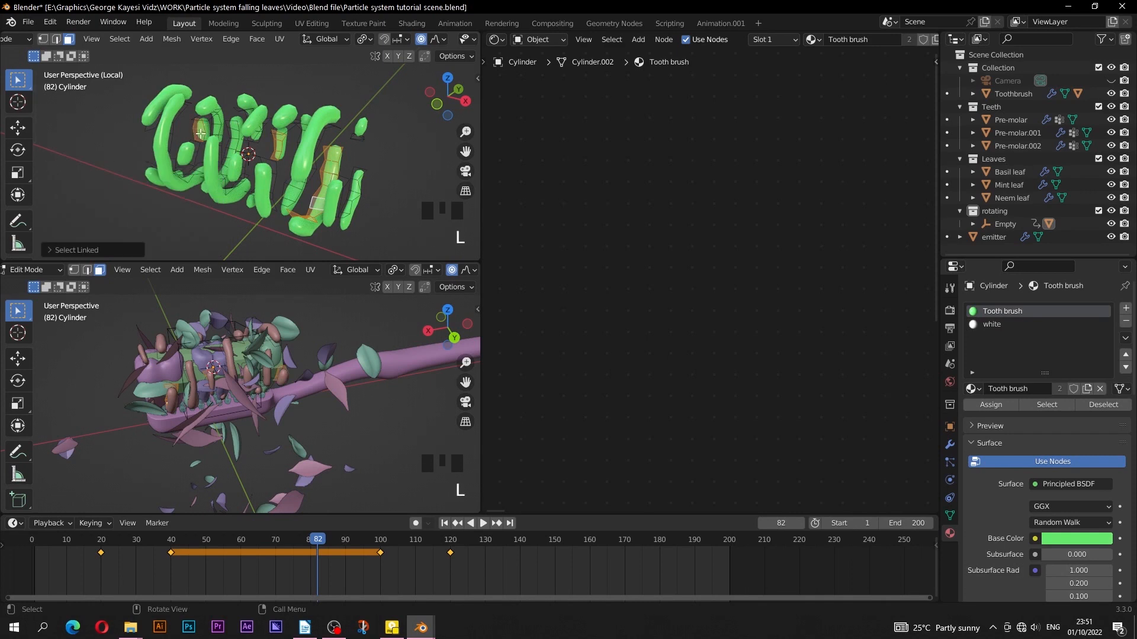
{"action": "left_click", "coordinate": [990, 325]}
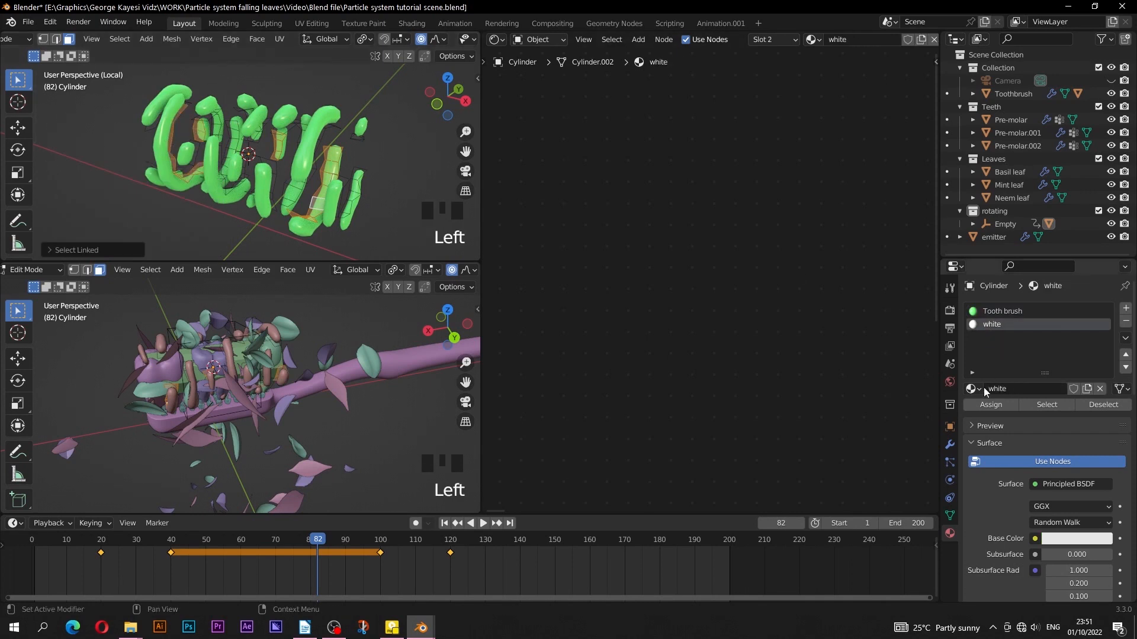
{"action": "left_click", "coordinate": [983, 406]}
- Select further linked green fragments on the opposite side of the rings and assign them the white material
{"action": "middle_click_drag", "start_coordinate": [252, 185], "coordinate": [225, 172]}
{"action": "left_click", "coordinate": [1003, 311]}
{"action": "key", "text": "l"}
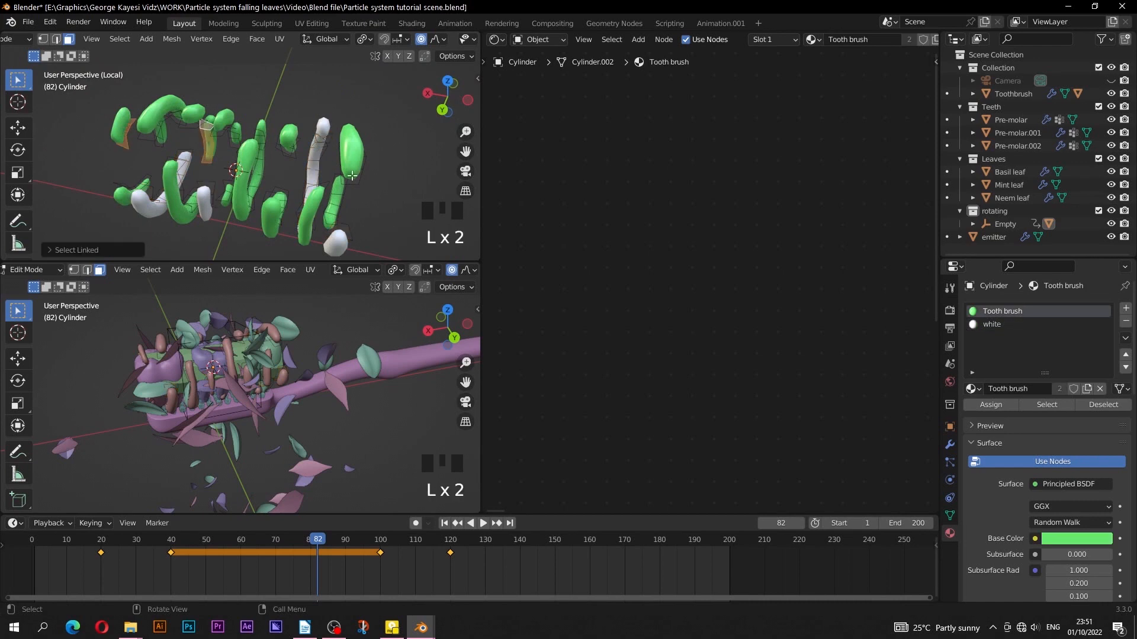
{"action": "left_click", "coordinate": [993, 325]}
{"action": "left_click", "coordinate": [991, 407]}
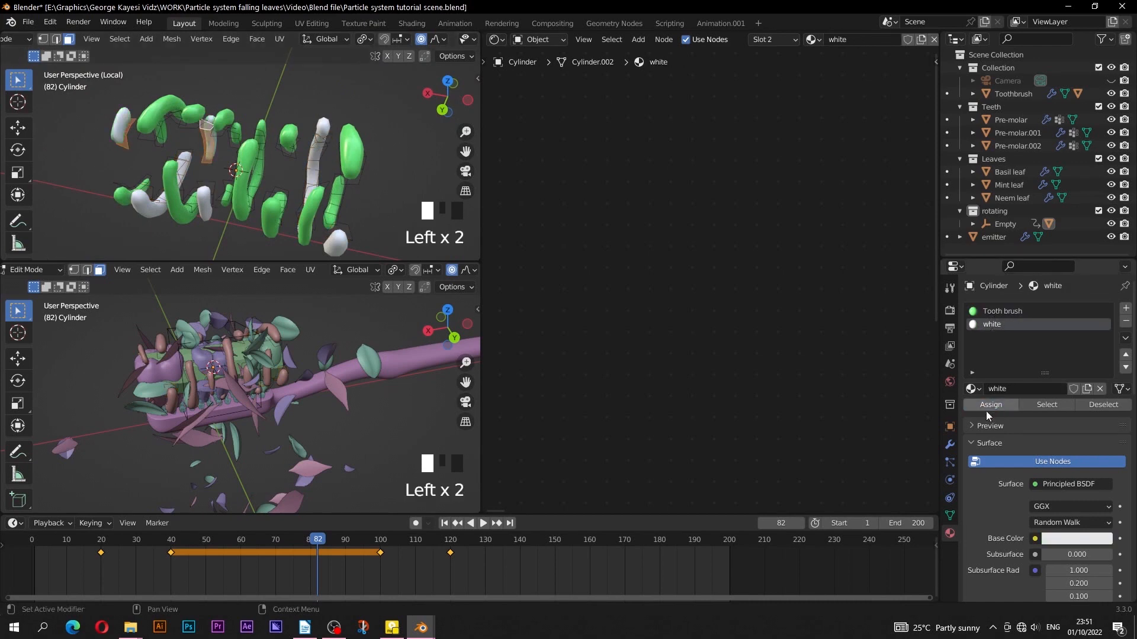
- At frame 54, assign the white material to one more linked fragment near the middle, then return to Object Mode
{"action": "left_click_drag", "start_coordinate": [318, 541], "coordinate": [220, 540]}
{"action": "left_click", "coordinate": [248, 197]}
{"action": "key", "text": "l"}
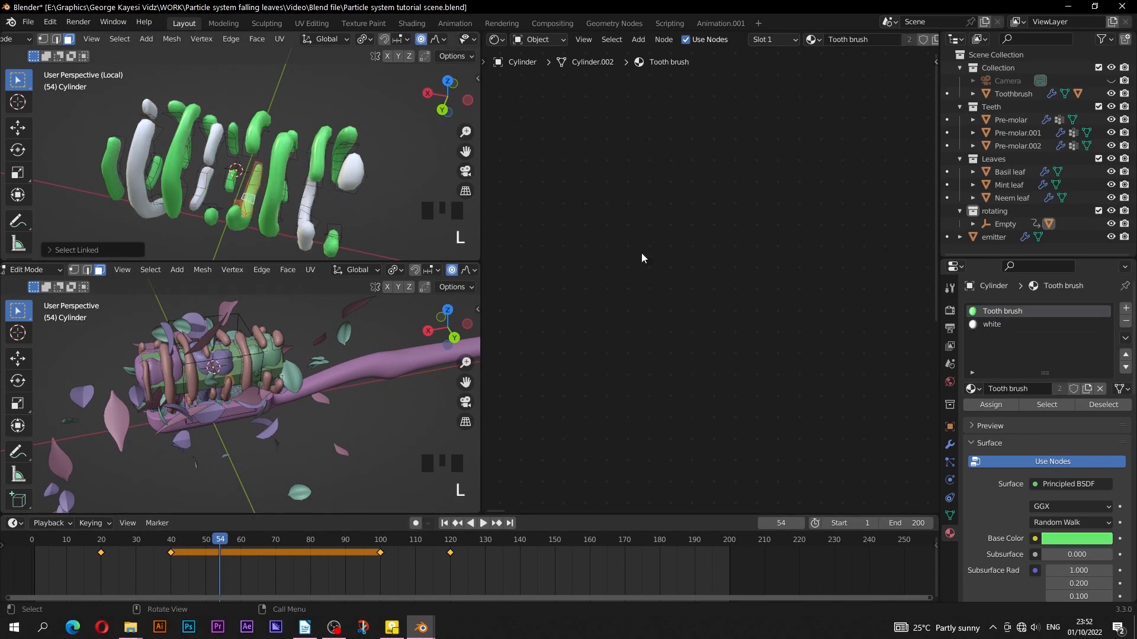
{"action": "left_click", "coordinate": [992, 324]}
{"action": "left_click", "coordinate": [991, 404]}
{"action": "left_click", "coordinate": [300, 540]}
{"action": "key", "text": "Tab"}
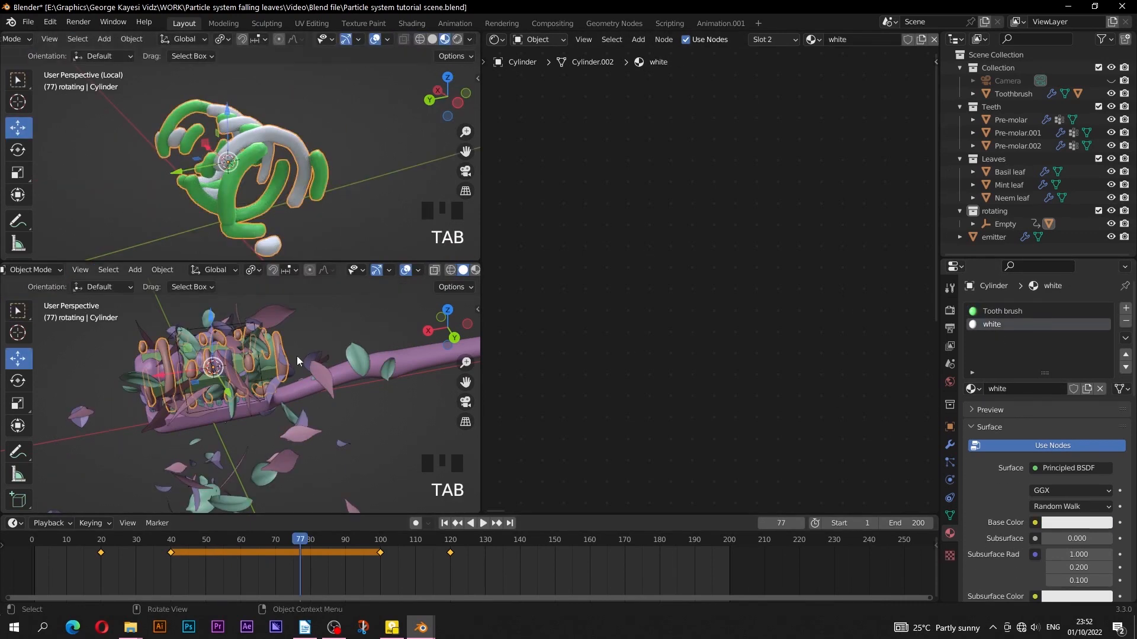
- Take the upper viewport out of local view and play the animation to check the green and white ring fragments
{"action": "scroll", "coordinate": [201, 219], "scroll_direction": "down", "scroll_amount": 3}
{"action": "key", "text": "slash"}
{"action": "key", "text": "space"}
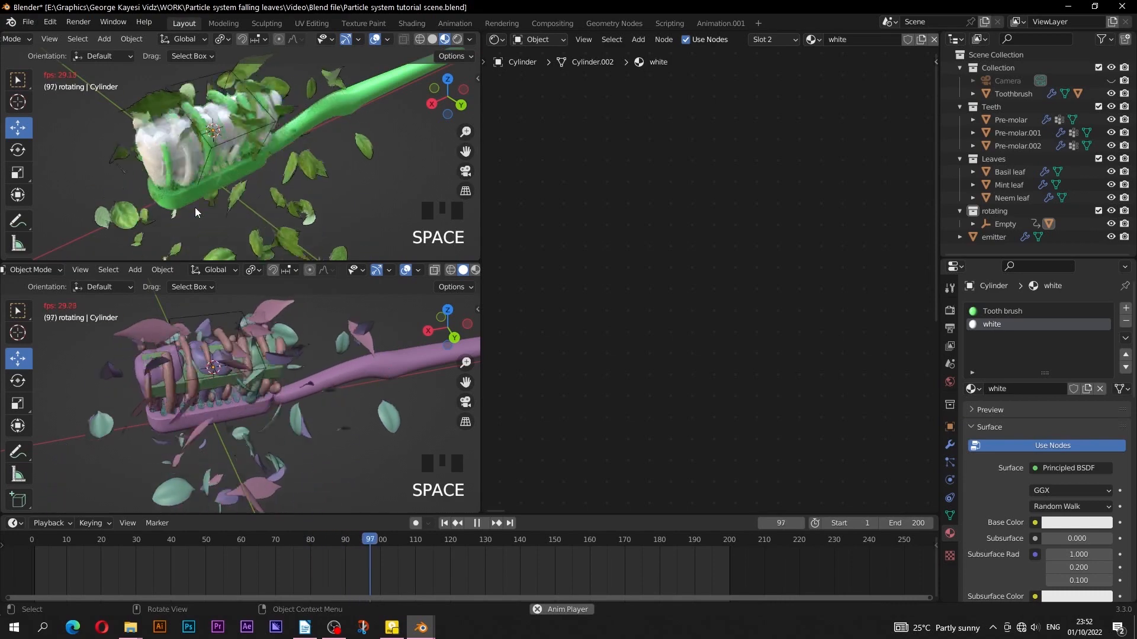
{"action": "key", "text": "space"}
{"action": "left_click", "coordinate": [193, 540]}
{"action": "key", "text": "space"}
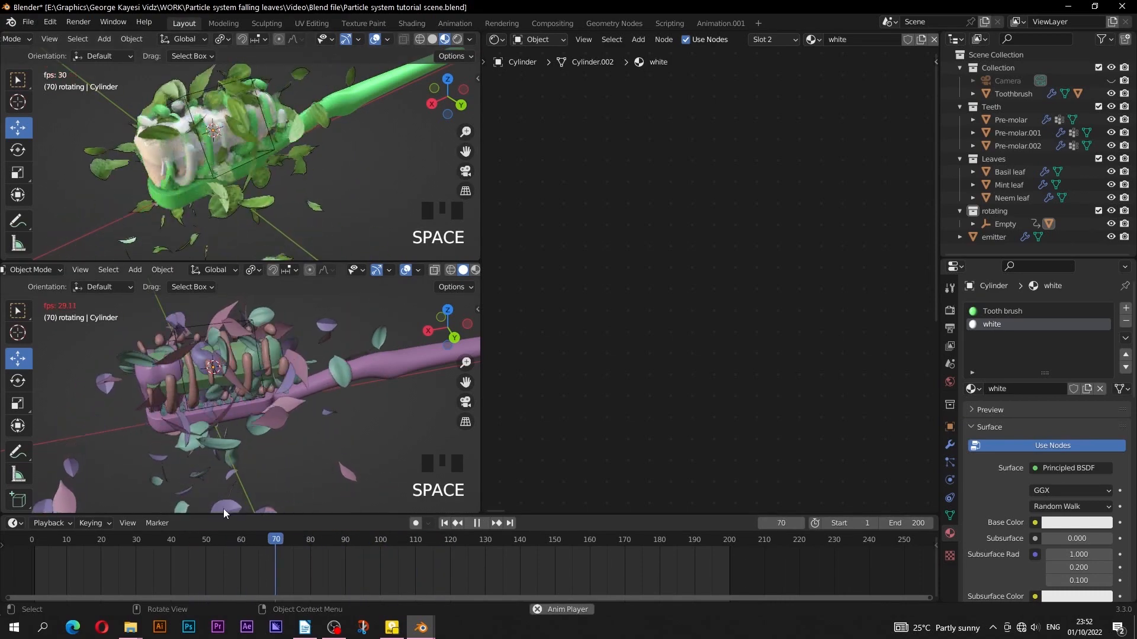
{"action": "key", "text": "space"}
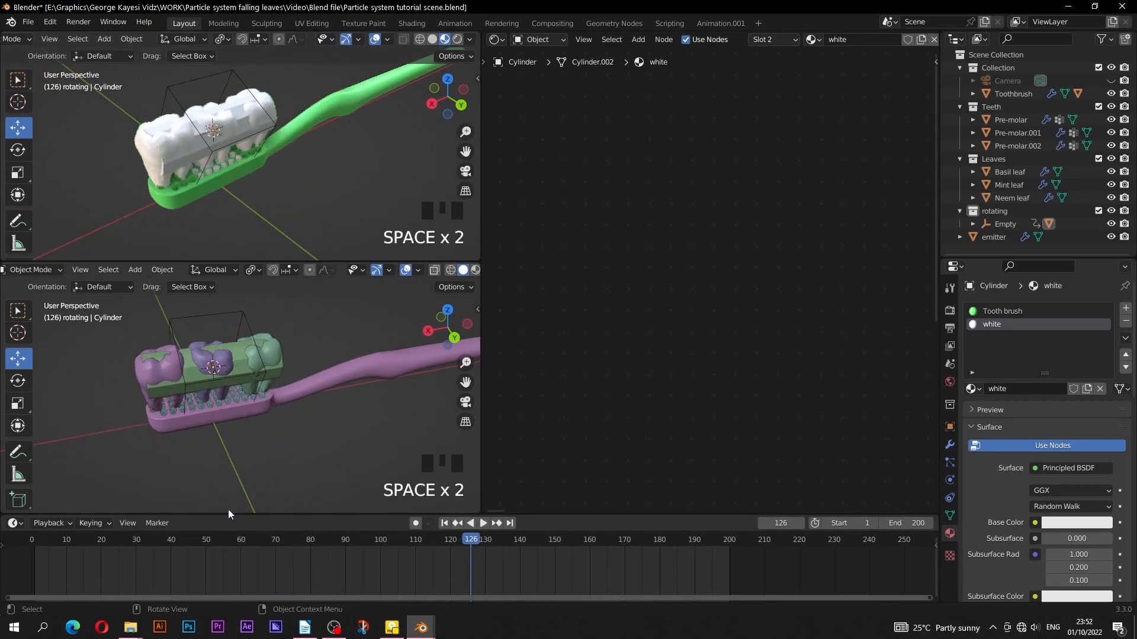
- Enlarge the upper viewport and isolate the toothbrush bristles there in solid shading
{"action": "left_click", "coordinate": [229, 509]}
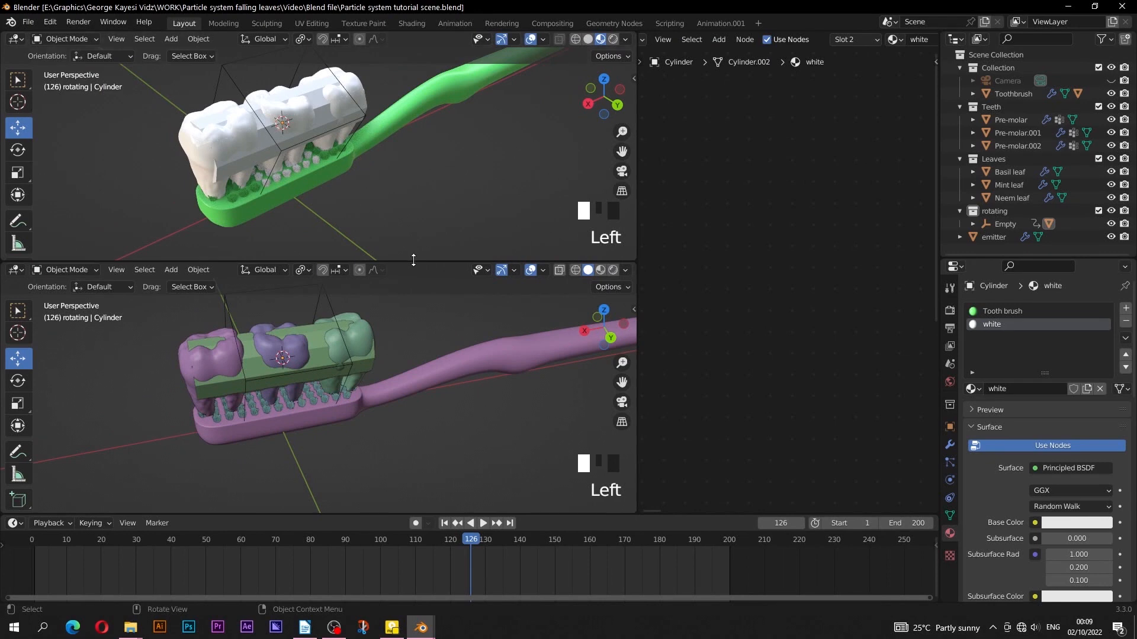
{"action": "left_click", "coordinate": [306, 239]}
{"action": "left_click", "coordinate": [290, 236]}
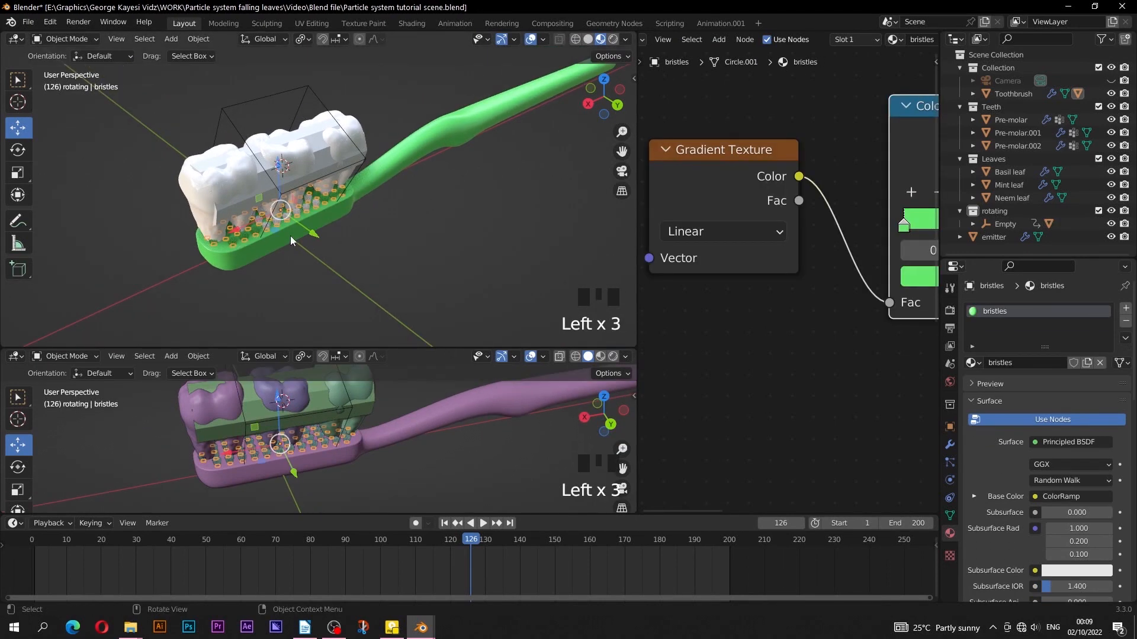
{"action": "key", "text": "slash"}
{"action": "scroll", "coordinate": [402, 222], "scroll_direction": "up", "scroll_amount": 4}
{"action": "mouse_move", "coordinate": [403, 223]}
{"action": "middle_mouse_down"}
{"action": "mouse_move", "coordinate": [391, 252]}
{"action": "mouse_move", "coordinate": [371, 257]}
{"action": "middle_mouse_up"}
{"action": "left_click", "coordinate": [371, 257]}
{"action": "left_click", "coordinate": [588, 39]}
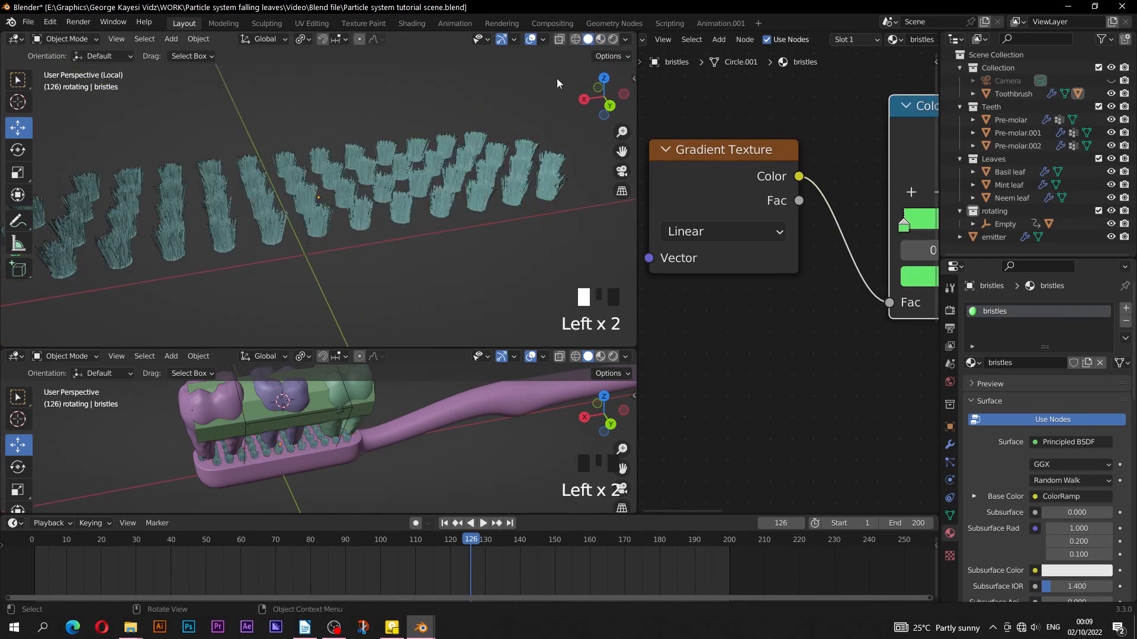
{"action": "middle_click_drag", "start_coordinate": [557, 83], "coordinate": [422, 178]}
{"action": "left_click", "coordinate": [423, 204]}
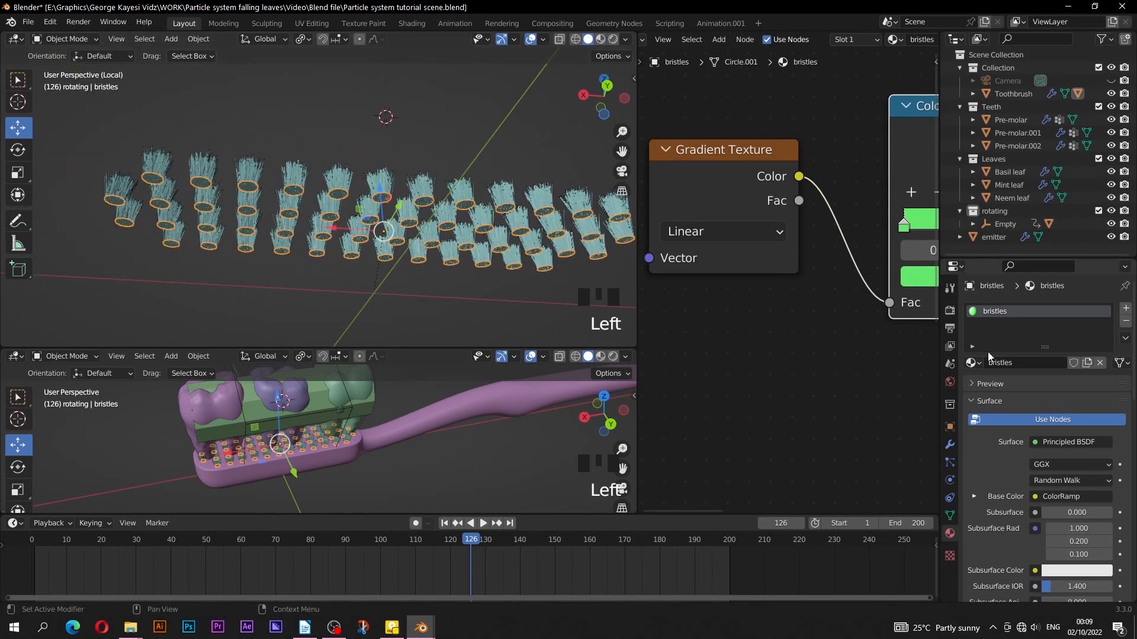
- Hide the Bristles hair particles in the viewport and inspect the emitter circles from which they grow
{"action": "left_click", "coordinate": [949, 463]}
{"action": "left_click", "coordinate": [1091, 312]}
{"action": "left_click", "coordinate": [286, 145]}
{"action": "middle_click_drag", "start_coordinate": [286, 144], "coordinate": [181, 254]}
{"action": "scroll", "coordinate": [181, 254], "scroll_direction": "up", "scroll_amount": 3}
{"action": "left_click", "coordinate": [181, 254]}
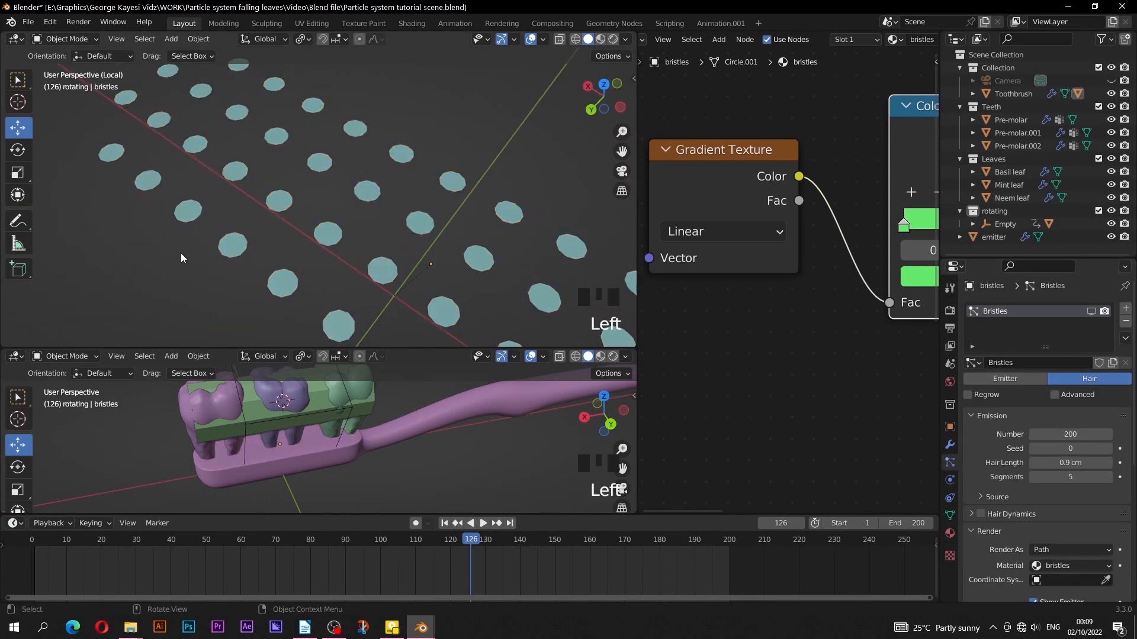
{"action": "scroll", "coordinate": [234, 228], "scroll_direction": "up", "scroll_amount": 3}
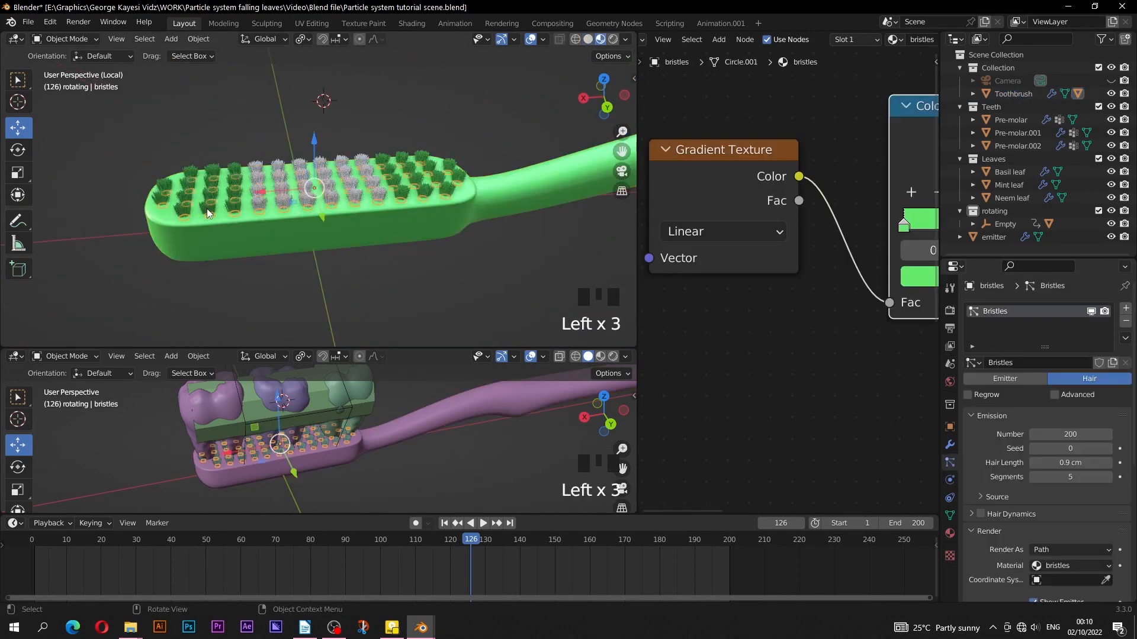
- Examine the bristles material's nodes, from the Gradient Texture through the ColorRamp to the Principled BSDF base color
{"action": "scroll", "coordinate": [863, 326], "scroll_direction": "down", "scroll_amount": 3}
{"action": "middle_click_drag", "start_coordinate": [863, 325], "coordinate": [769, 266]}
{"action": "scroll", "coordinate": [740, 237], "scroll_direction": "down", "scroll_amount": 2}
{"action": "scroll", "coordinate": [694, 209], "scroll_direction": "up", "scroll_amount": 3}
{"action": "middle_click_drag", "start_coordinate": [694, 208], "coordinate": [756, 266]}
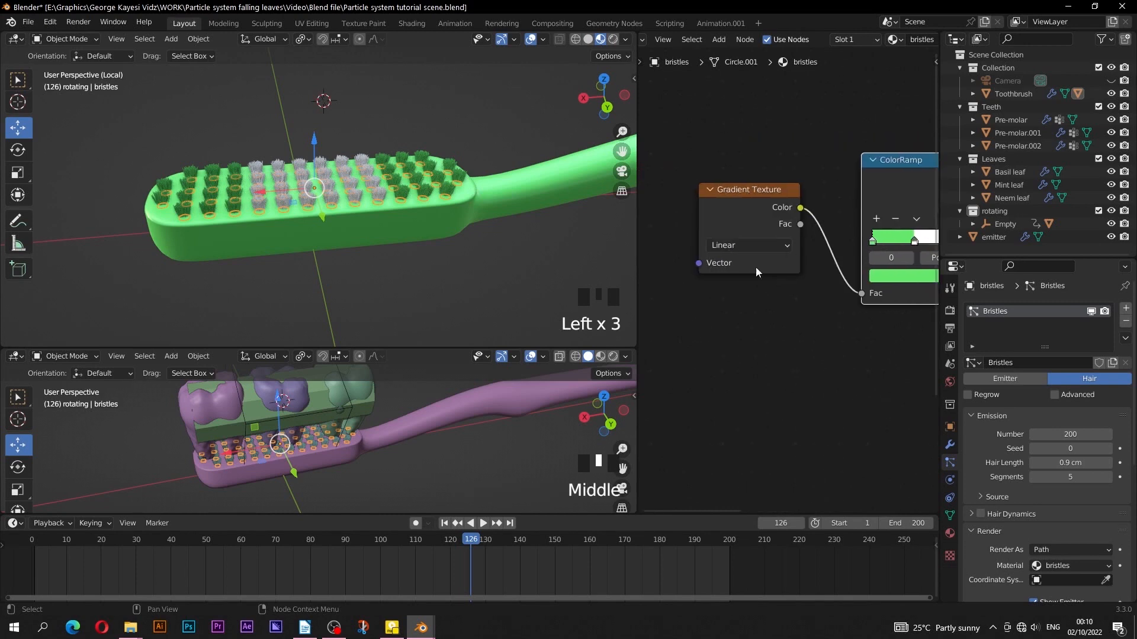
{"action": "scroll", "coordinate": [829, 236], "scroll_direction": "down", "scroll_amount": 4}
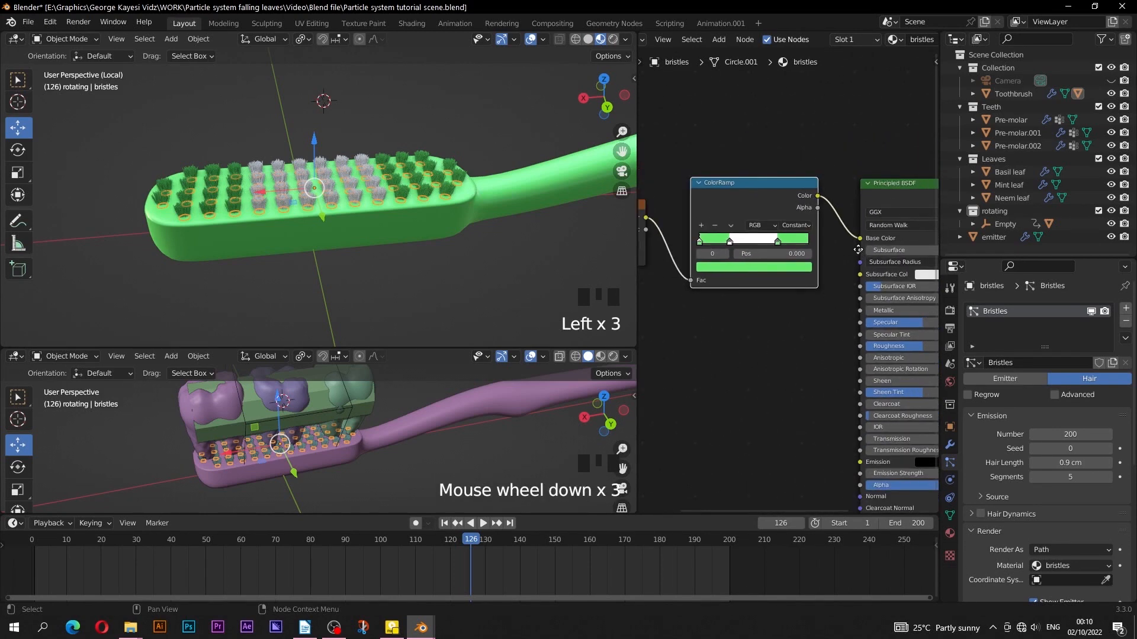
{"action": "middle_click_drag", "start_coordinate": [829, 236], "coordinate": [785, 222]}
{"action": "scroll", "coordinate": [809, 174], "scroll_direction": "down", "scroll_amount": 2}
{"action": "middle_click_drag", "start_coordinate": [809, 174], "coordinate": [835, 194]}
{"action": "scroll", "coordinate": [1033, 408], "scroll_direction": "down", "scroll_amount": 2}
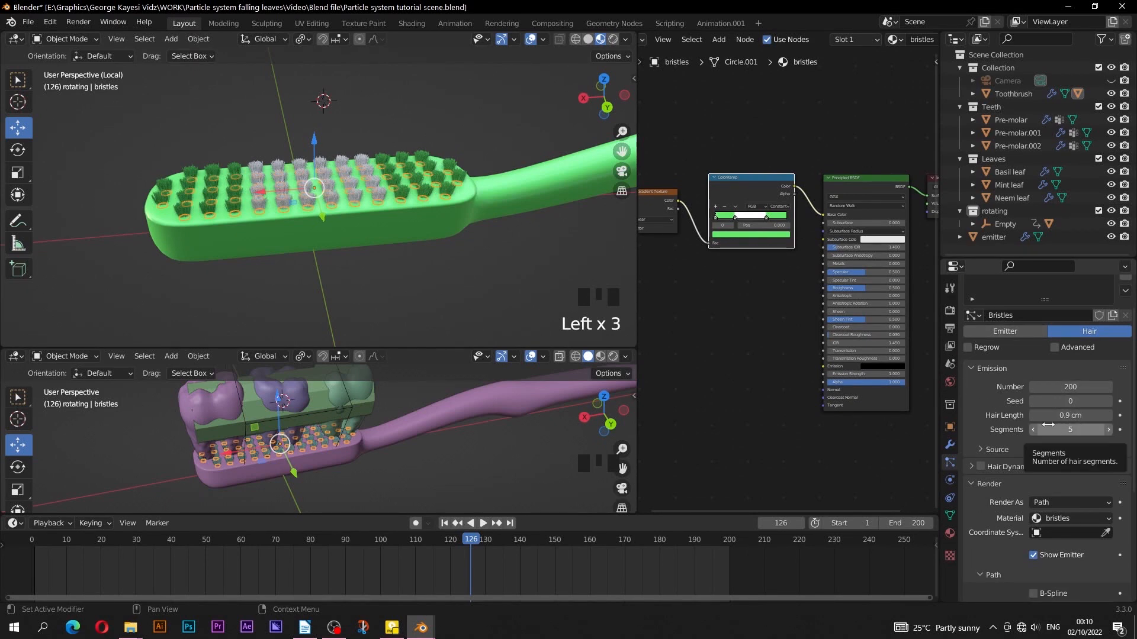
- Open the Children settings of the Bristles particle system and set the child length to 0.8
{"action": "scroll", "coordinate": [1049, 429], "scroll_direction": "down", "scroll_amount": 3}
{"action": "scroll", "coordinate": [1049, 429], "scroll_direction": "down", "scroll_amount": 2}
{"action": "scroll", "coordinate": [1050, 429], "scroll_direction": "down", "scroll_amount": 1}
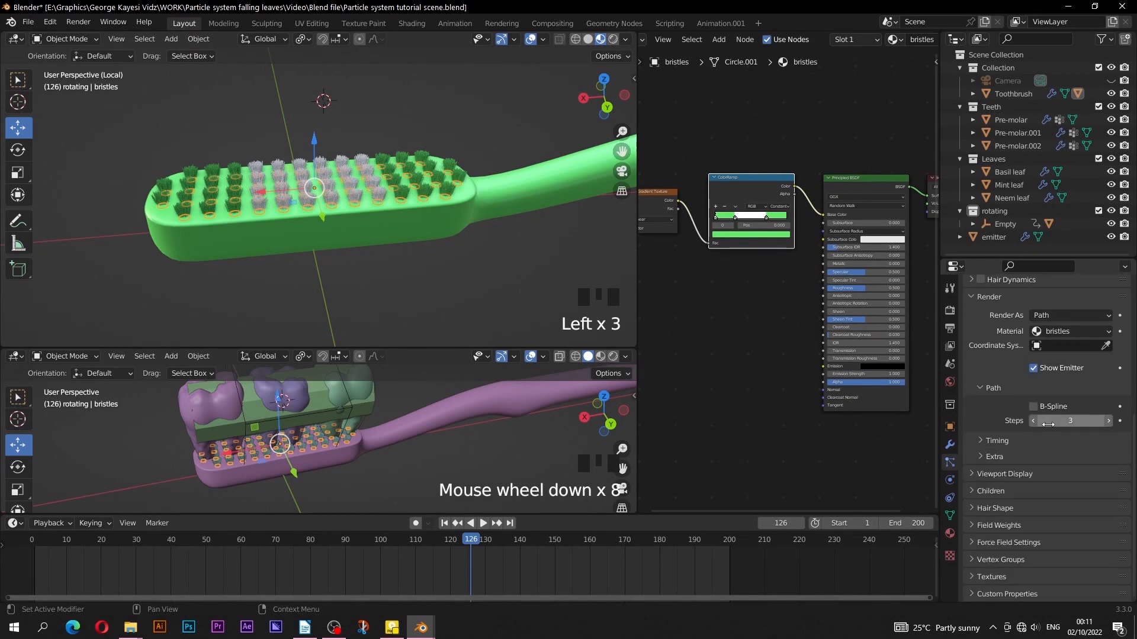
{"action": "left_click", "coordinate": [972, 492]}
{"action": "scroll", "coordinate": [992, 501], "scroll_direction": "down", "scroll_amount": 6}
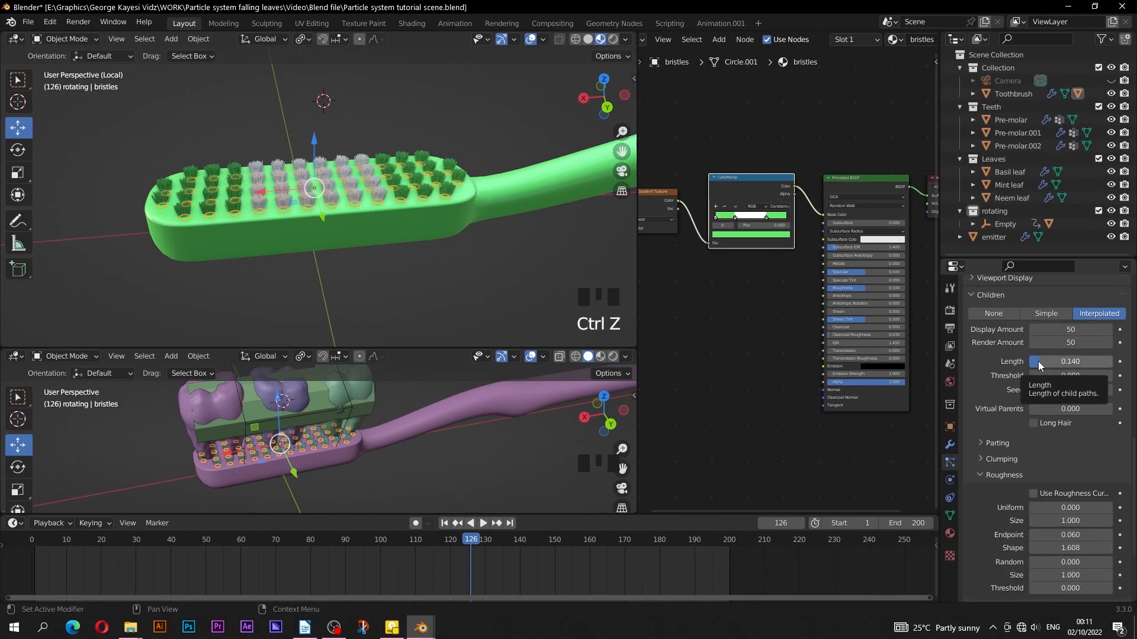
{"action": "left_click_drag", "start_coordinate": [1039, 361], "coordinate": [1072, 361]}
{"action": "double_click", "coordinate": [1072, 361]}
{"action": "type", "text": "0.8"}
{"action": "key", "text": "Return"}
{"action": "middle_click_drag", "start_coordinate": [535, 235], "coordinate": [379, 195]}
{"action": "mouse_move", "coordinate": [367, 272]}
{"action": "middle_mouse_down", "text": "shift"}
{"action": "mouse_move", "coordinate": [374, 230]}
{"action": "mouse_move", "coordinate": [355, 266]}
{"action": "middle_mouse_up", "text": "shift"}
{"action": "scroll", "coordinate": [350, 207], "scroll_direction": "up", "scroll_amount": 3}
{"action": "middle_click_drag", "start_coordinate": [331, 112], "coordinate": [323, 148], "text": "shift"}
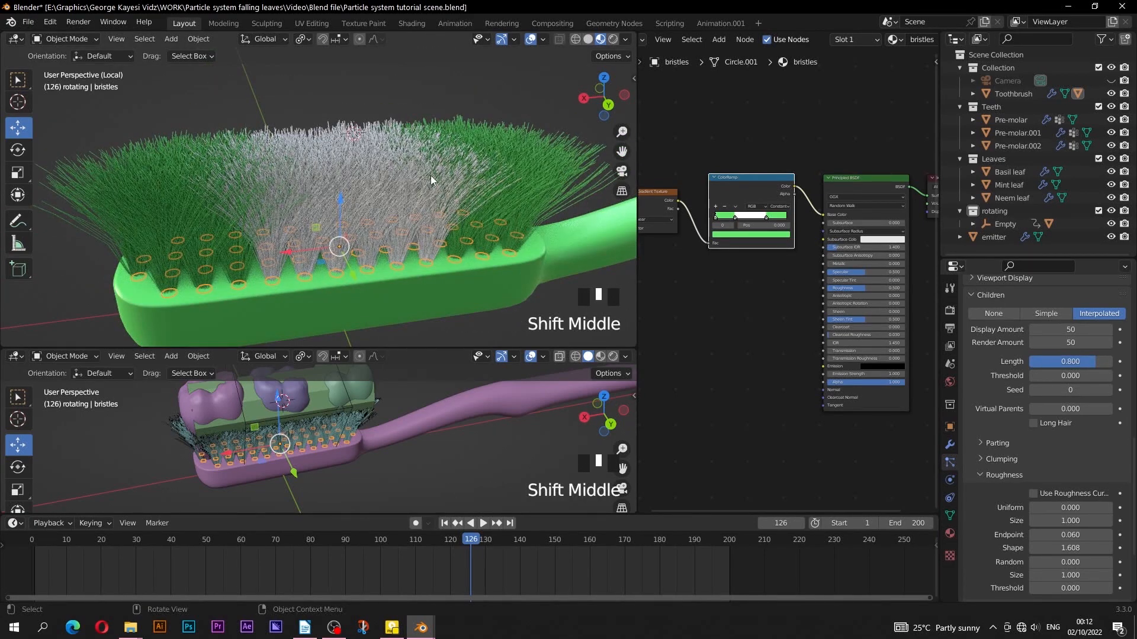
- Set the bristles' child roughness to an Endpoint of 0.02 and a Shape of 1.5
{"action": "scroll", "coordinate": [1016, 453], "scroll_direction": "down", "scroll_amount": 3}
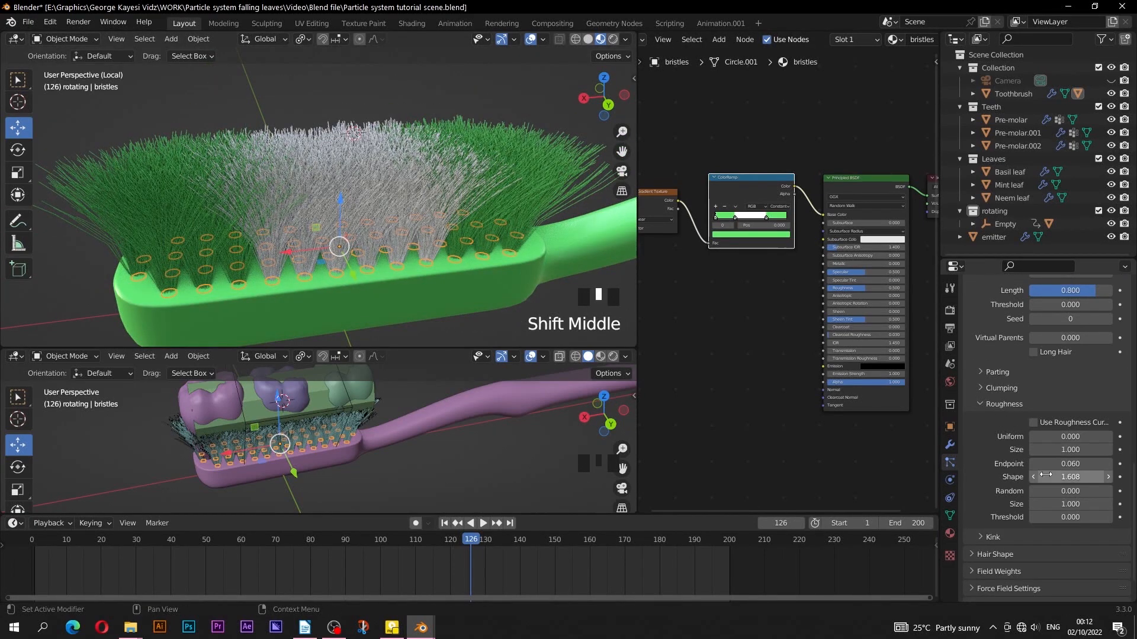
{"action": "left_click", "coordinate": [1069, 465]}
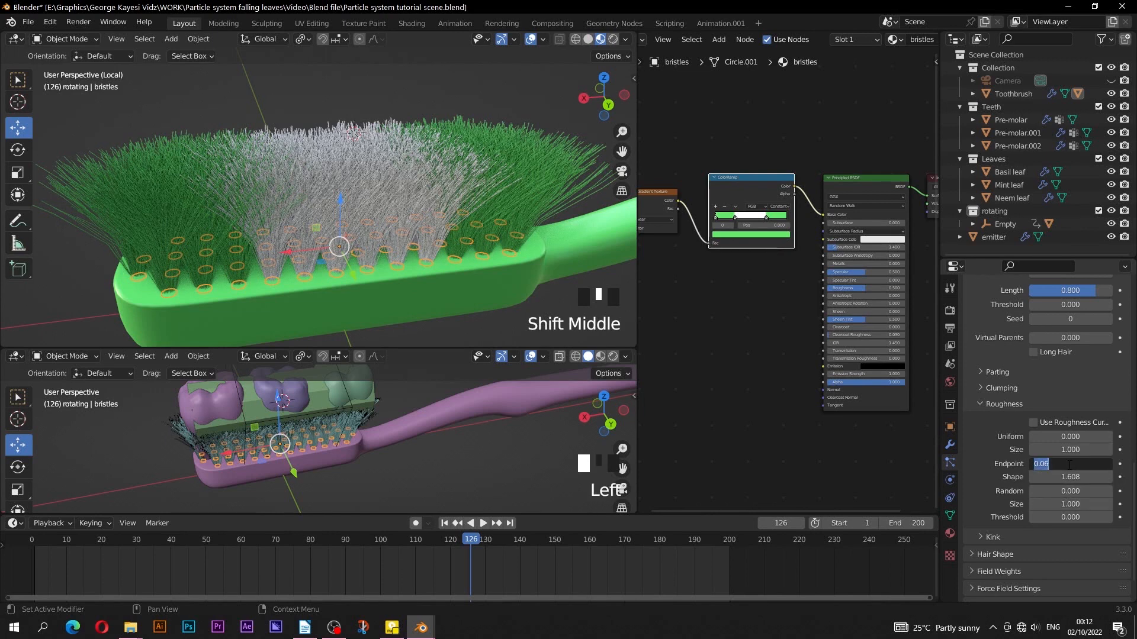
{"action": "key", "text": "Return"}
{"action": "left_click", "coordinate": [1072, 476]}
{"action": "type", "text": "1"}
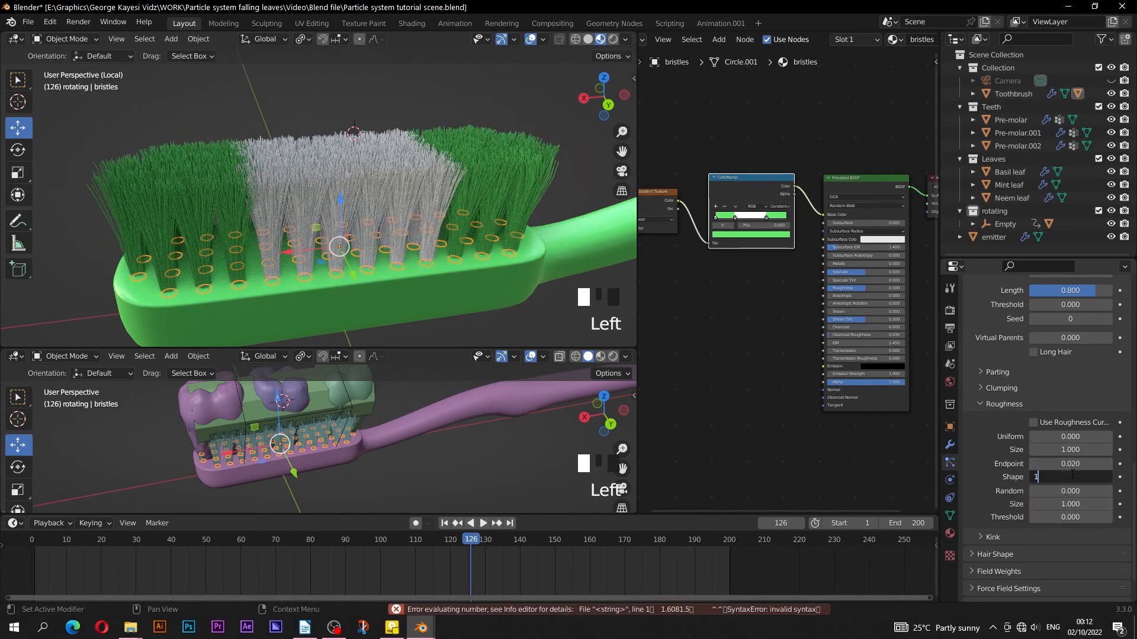
{"action": "type", "text": ".5"}
{"action": "key", "text": "Return"}
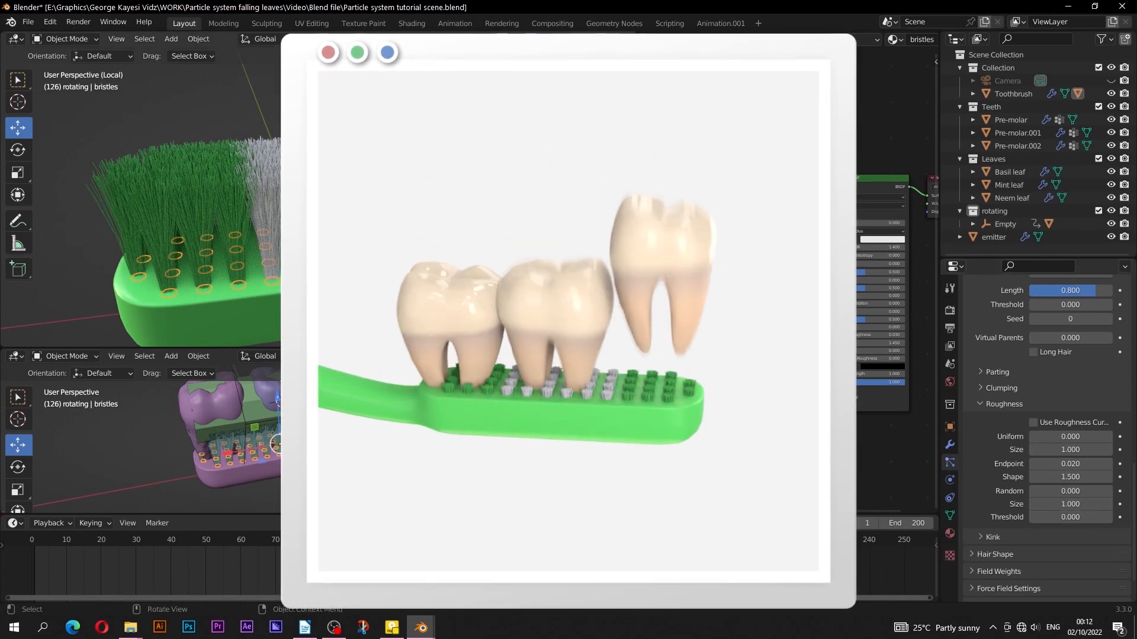
- Try lowering the bristles' child length
{"action": "mouse_move", "coordinate": [502, 264]}
{"action": "middle_mouse_down"}
{"action": "mouse_move", "coordinate": [443, 277]}
{"action": "mouse_move", "coordinate": [501, 271]}
{"action": "middle_mouse_up"}
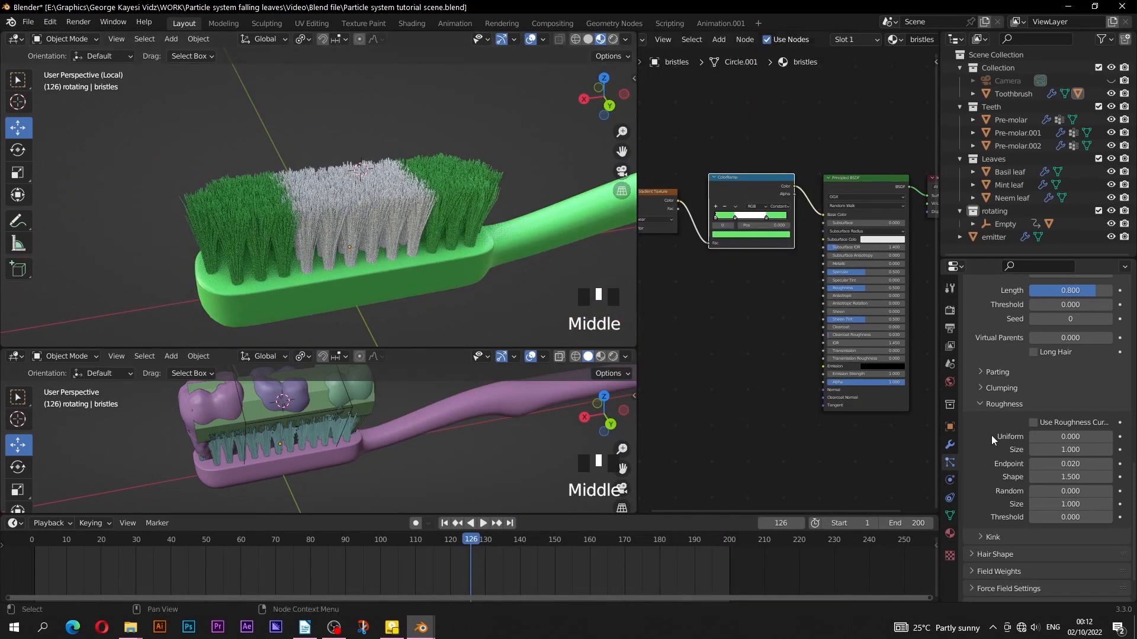
{"action": "scroll", "coordinate": [1029, 399], "scroll_direction": "up", "scroll_amount": 4}
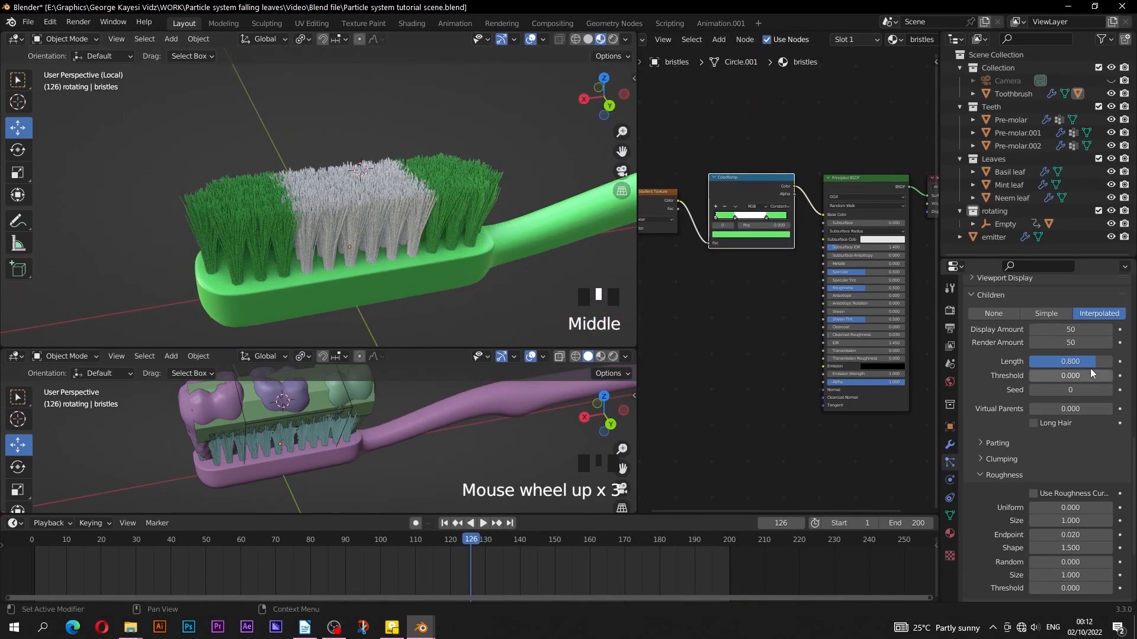
{"action": "left_click_drag", "start_coordinate": [1037, 361], "coordinate": [1021, 361]}
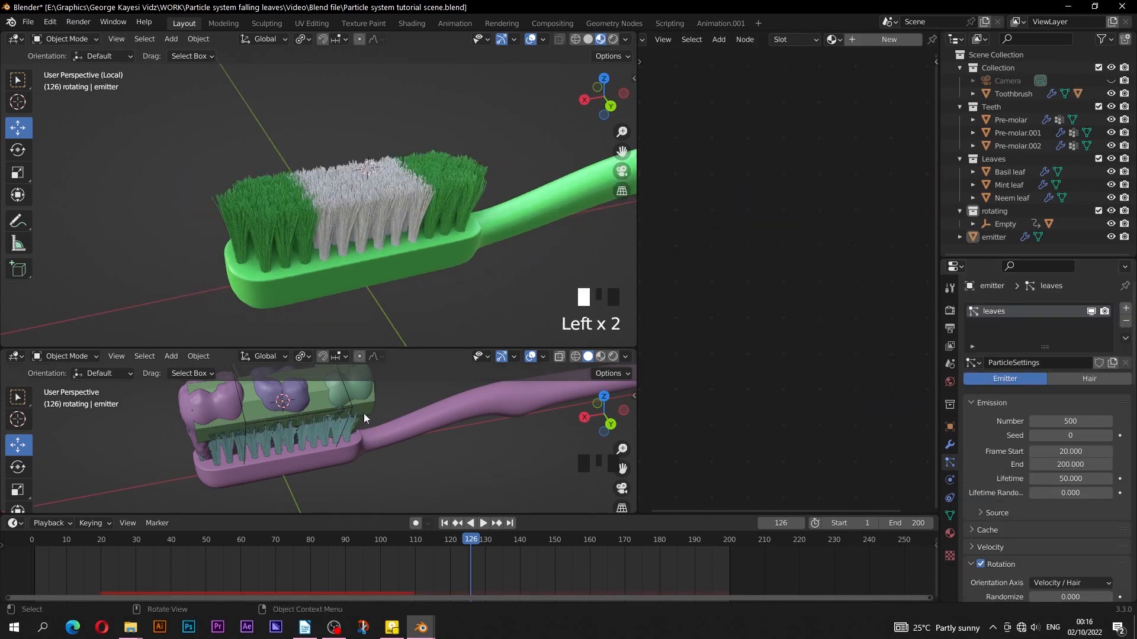
- Select the leaf emitter, enlarge the lower viewport and examine the render scale settings of its leaves particle system
{"action": "left_click", "coordinate": [345, 417]}
{"action": "left_click_drag", "start_coordinate": [312, 349], "coordinate": [314, 242]}
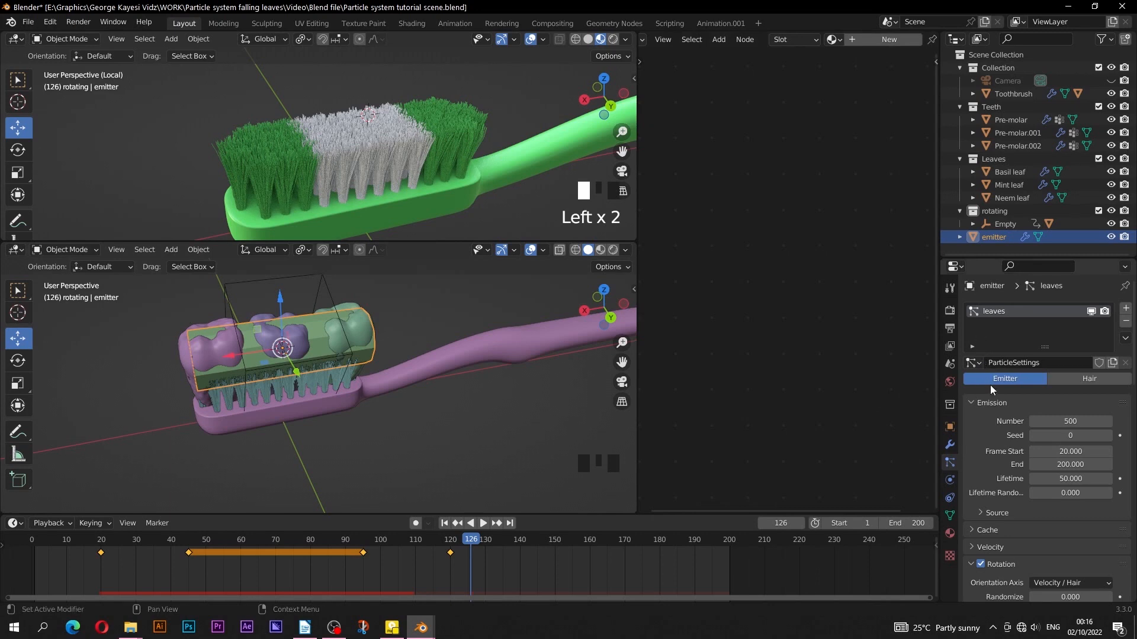
{"action": "scroll", "coordinate": [991, 389], "scroll_direction": "down", "scroll_amount": 14}
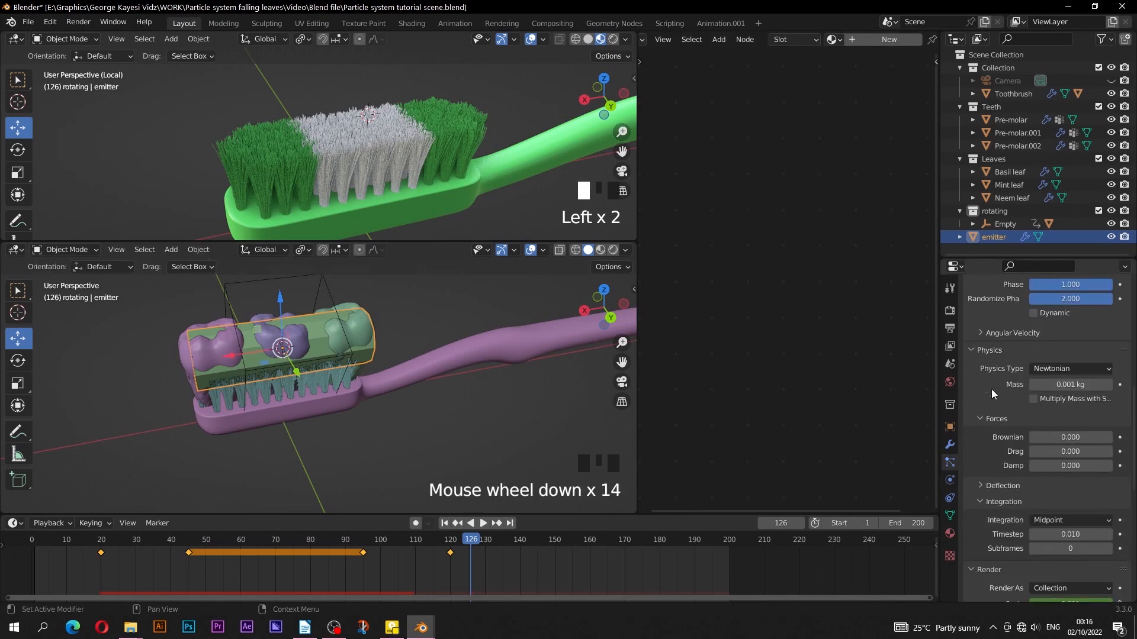
{"action": "scroll", "coordinate": [991, 389], "scroll_direction": "down", "scroll_amount": 6}
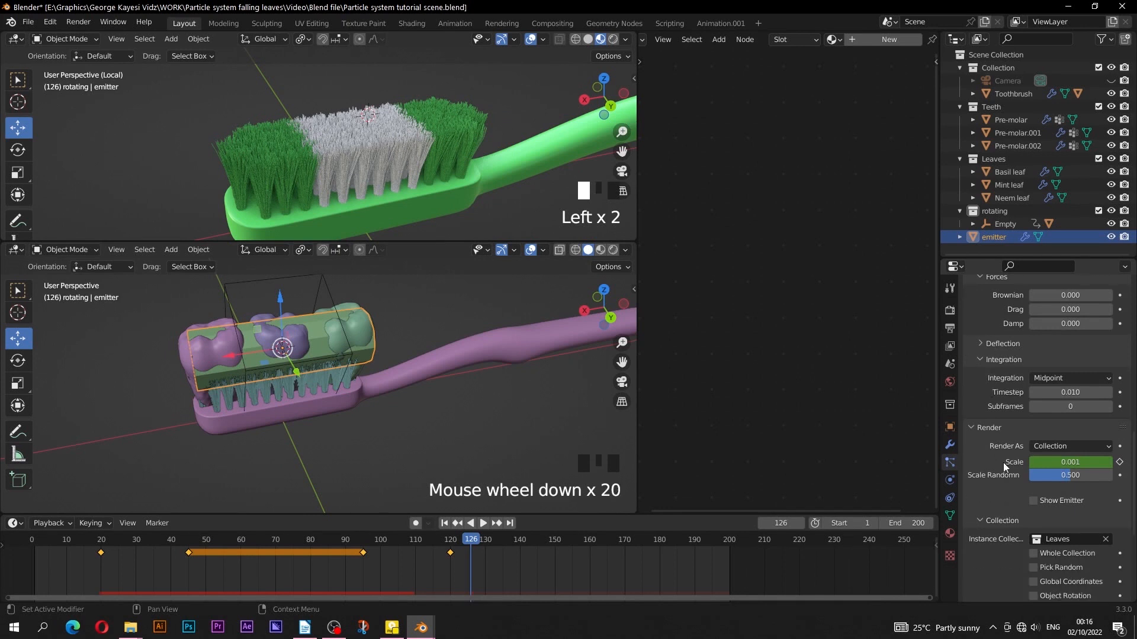